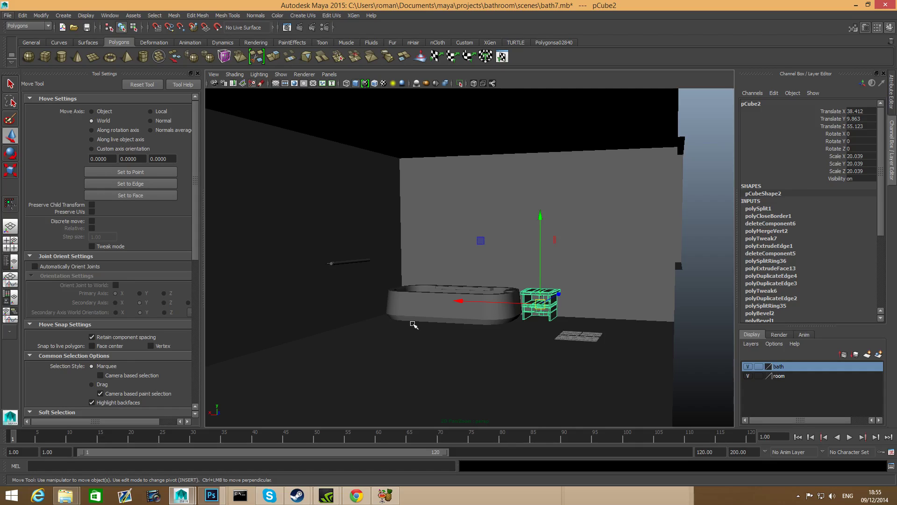
# Add the selected stool to the bath display layer.
pyautogui.scroll(3, 413, 324)
pyautogui.keyDown('alt'); pyautogui.moveTo(414, 324); pyautogui.dragTo(495, 294, button='middle'); pyautogui.keyUp('alt')
pyautogui.scroll(3, 496, 293)
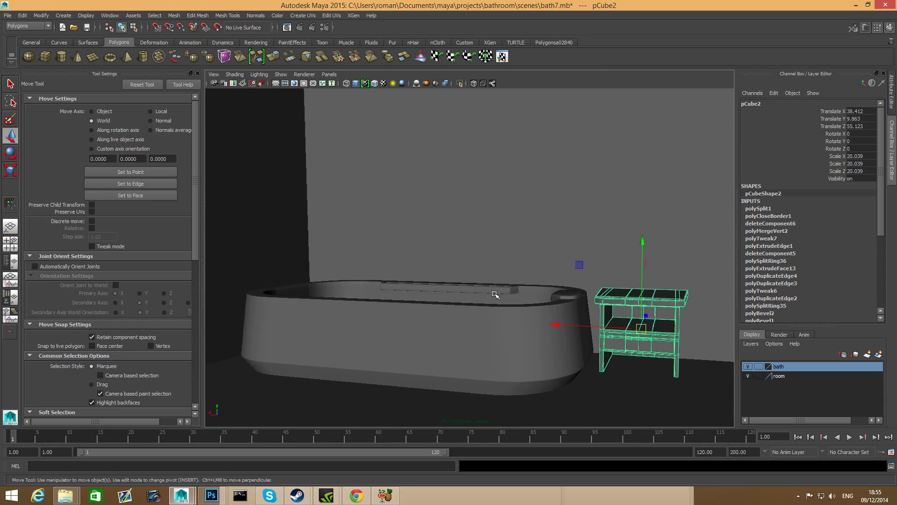
pyautogui.moveTo(494, 296)
pyautogui.keyDown('alt'); pyautogui.mouseDown()
pyautogui.moveTo(480, 305)
pyautogui.moveTo(486, 301)
pyautogui.mouseUp(); pyautogui.keyUp('alt')
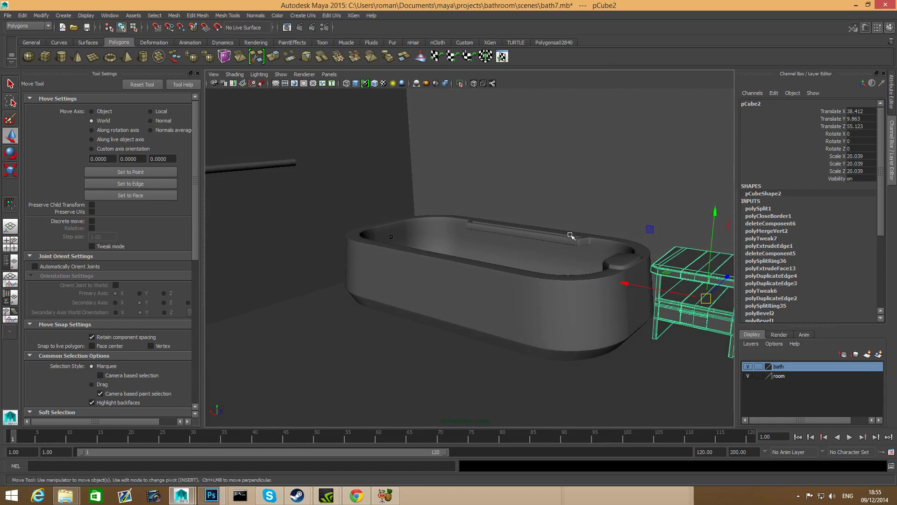
pyautogui.keyDown('alt'); pyautogui.moveTo(570, 235); pyautogui.dragTo(481, 324); pyautogui.keyUp('alt')
pyautogui.scroll(3, 542, 296)
pyautogui.scroll(-3, 542, 296)
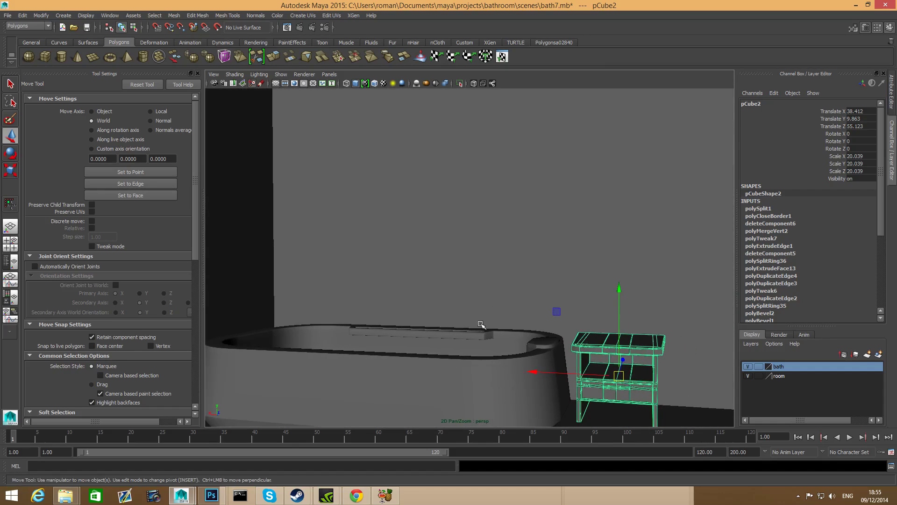
pyautogui.keyDown('alt'); pyautogui.moveTo(481, 325); pyautogui.dragTo(534, 269, button='middle'); pyautogui.keyUp('alt')
pyautogui.keyDown('alt'); pyautogui.moveTo(541, 297); pyautogui.dragTo(523, 301); pyautogui.keyUp('alt')
pyautogui.keyDown('alt'); pyautogui.moveTo(523, 301); pyautogui.dragTo(484, 310, button='middle'); pyautogui.keyUp('alt')
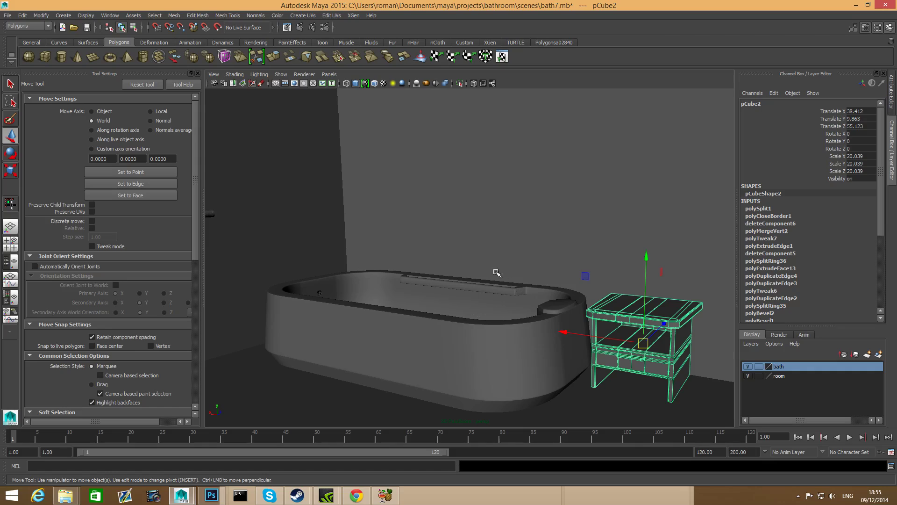
pyautogui.scroll(-1, 485, 274)
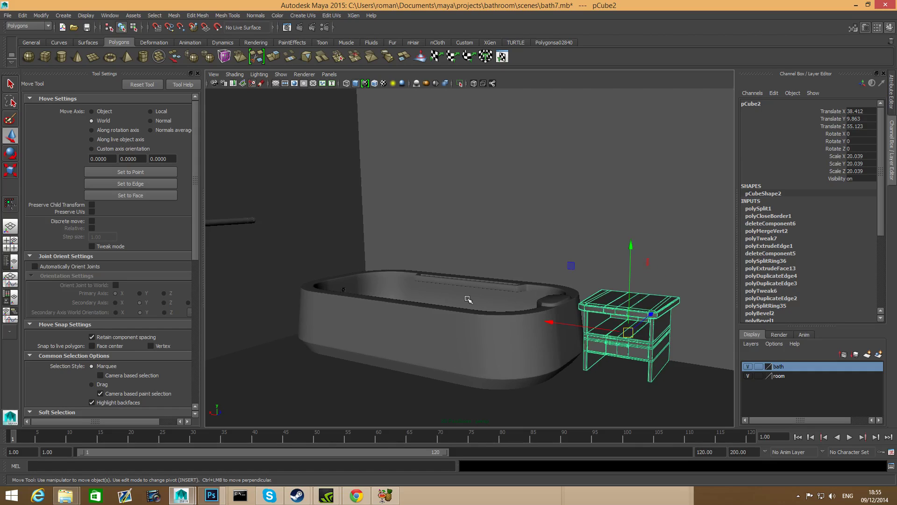
pyautogui.scroll(2, 466, 302)
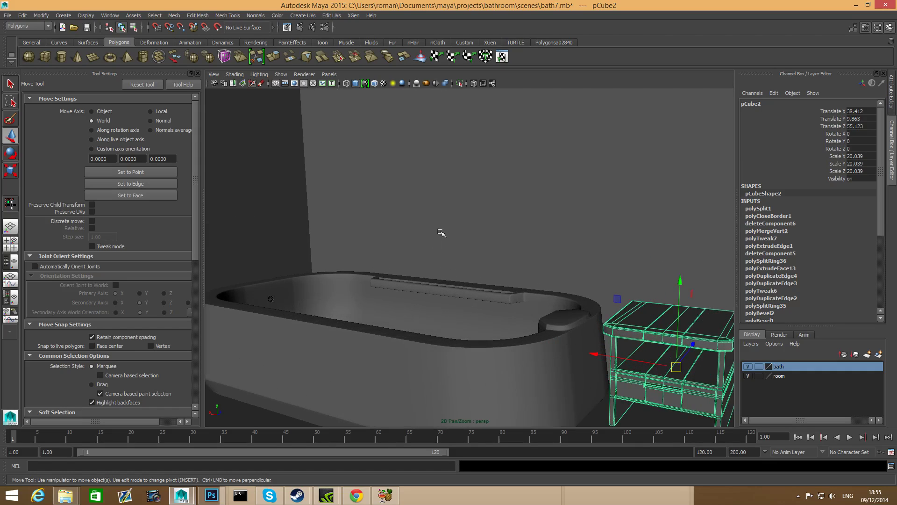
pyautogui.keyDown('alt'); pyautogui.moveTo(519, 286); pyautogui.dragTo(512, 299, button='middle'); pyautogui.keyUp('alt')
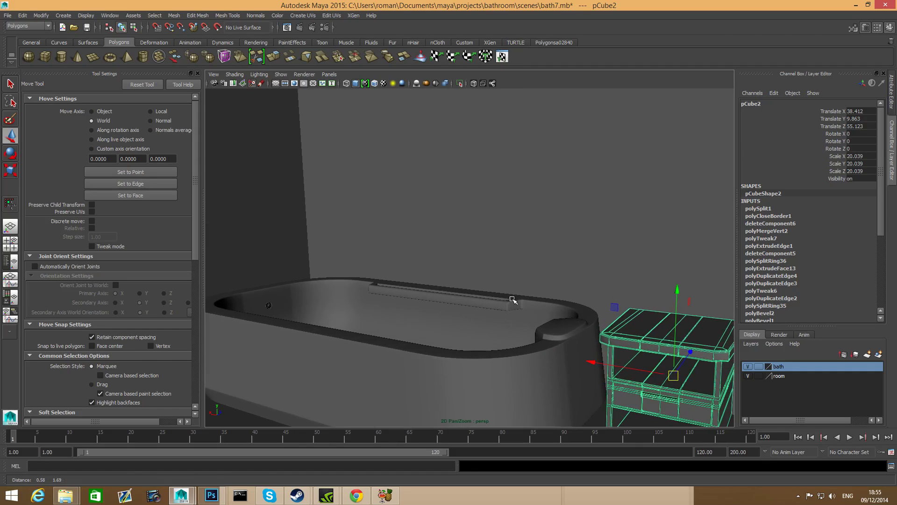
pyautogui.scroll(-4, 512, 299)
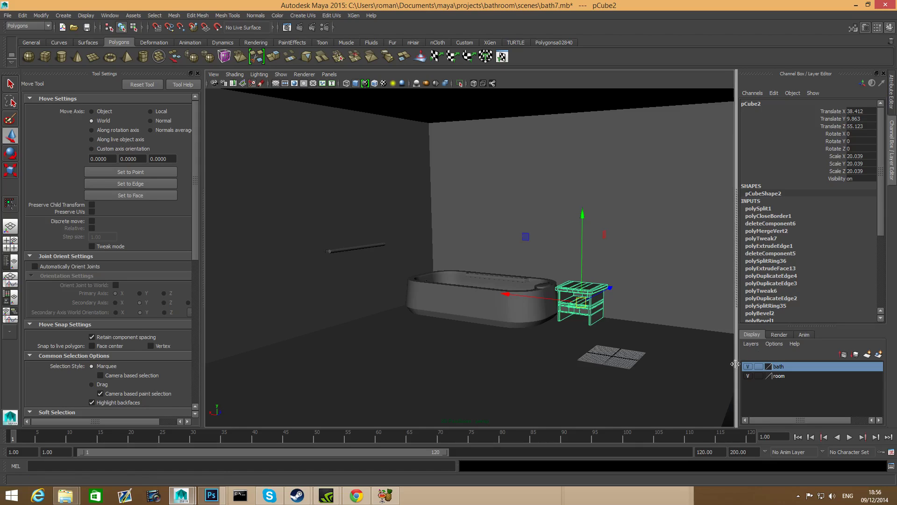
pyautogui.rightClick(781, 370)
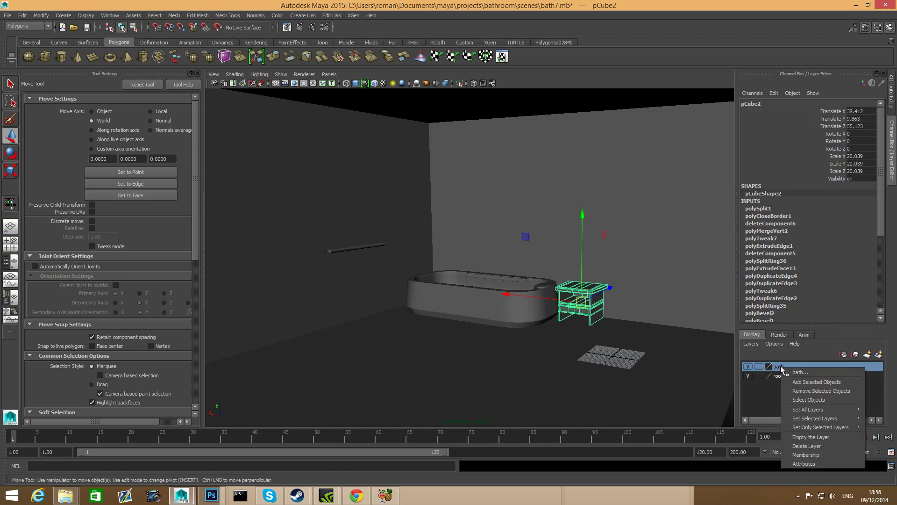
pyautogui.click(807, 383)
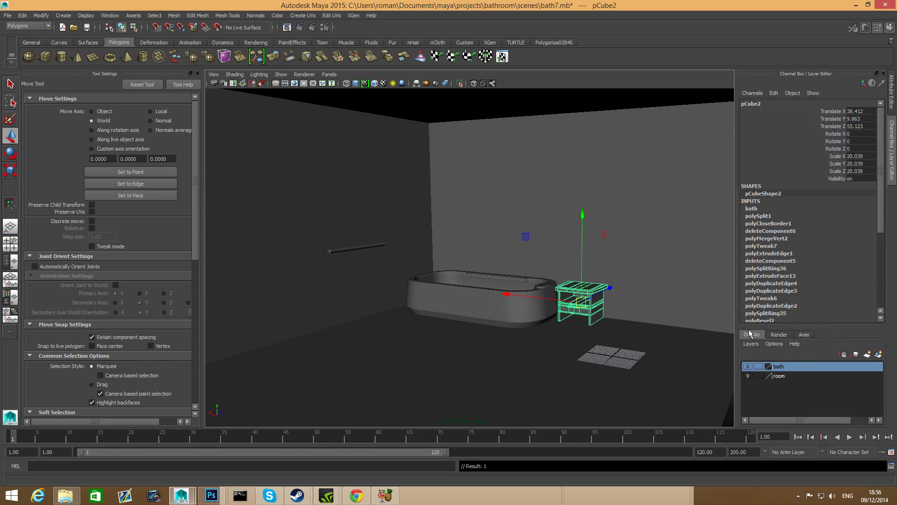
# Hide the bath and room layers, leaving only the empty grid in view.
pyautogui.click(748, 366)
pyautogui.click(748, 376)
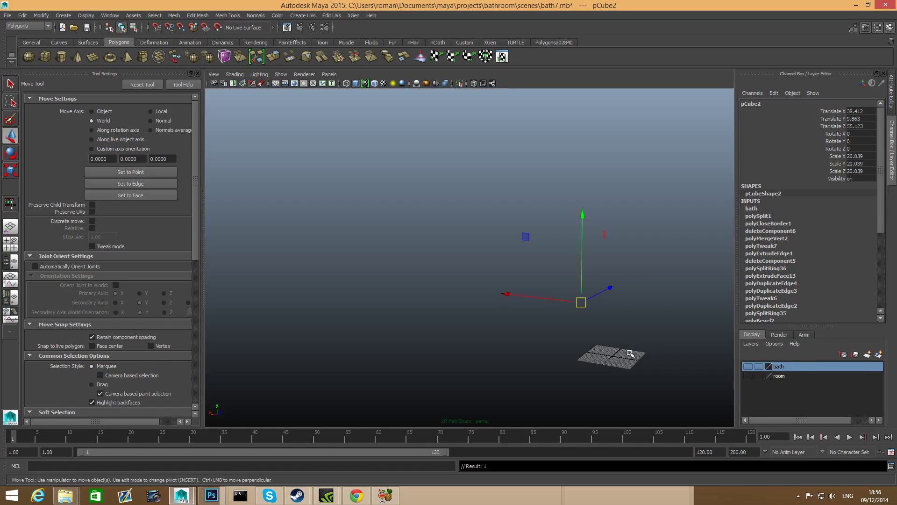
pyautogui.scroll(3, 630, 354)
pyautogui.keyDown('alt'); pyautogui.moveTo(630, 353); pyautogui.dragTo(478, 265, button='middle'); pyautogui.keyUp('alt')
pyautogui.scroll(5, 583, 329)
pyautogui.keyDown('alt'); pyautogui.moveTo(518, 338); pyautogui.dragTo(548, 324, button='middle'); pyautogui.keyUp('alt')
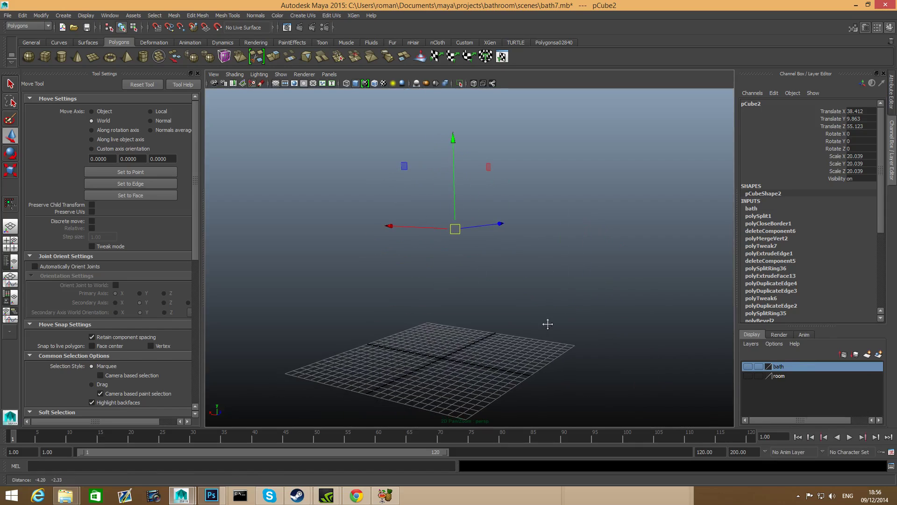
# Create a polygon cylinder at the origin and frame it in view.
pyautogui.click(59, 58)
pyautogui.keyDown('alt'); pyautogui.moveTo(458, 304); pyautogui.dragTo(434, 323); pyautogui.keyUp('alt')
pyautogui.keyDown('alt'); pyautogui.moveTo(434, 323); pyautogui.dragTo(446, 269, button='middle'); pyautogui.keyUp('alt')
pyautogui.keyDown('alt'); pyautogui.moveTo(446, 269); pyautogui.dragTo(562, 313, button='right'); pyautogui.keyUp('alt')
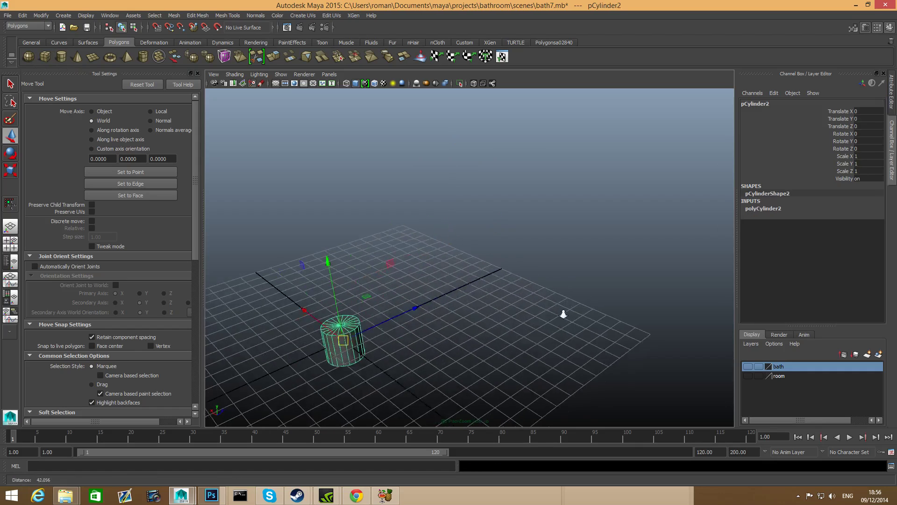
pyautogui.keyDown('alt'); pyautogui.moveTo(393, 303); pyautogui.dragTo(453, 280, button='middle'); pyautogui.keyUp('alt')
pyautogui.keyDown('alt'); pyautogui.moveTo(453, 281); pyautogui.dragTo(508, 313, button='right'); pyautogui.keyUp('alt')
pyautogui.press('f')
# Scale the cylinder into a wide thin disc, about 4.332 wide and 0.186 tall.
pyautogui.press('r')
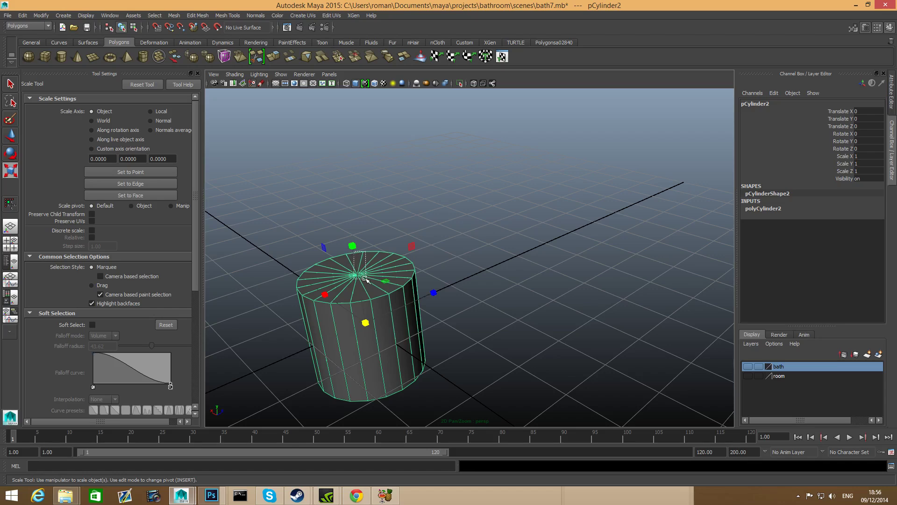
pyautogui.moveTo(352, 247); pyautogui.dragTo(598, 314)
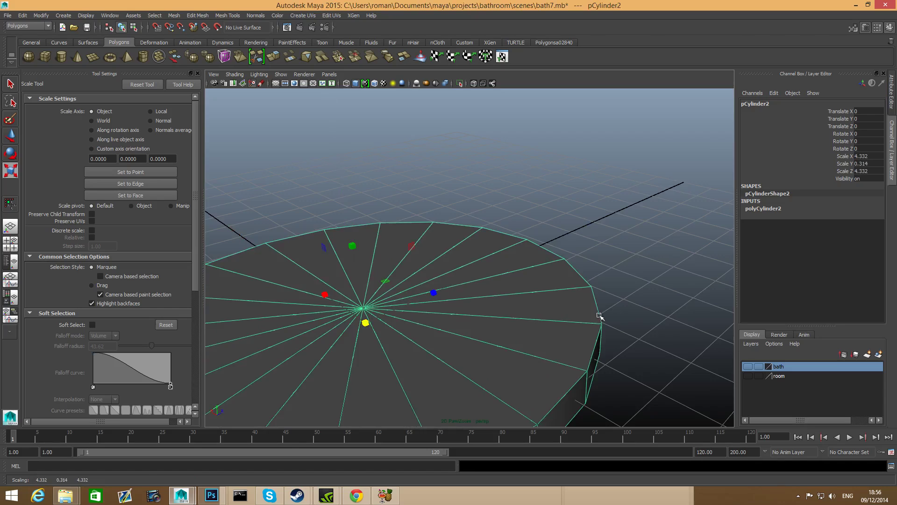
pyautogui.keyDown('alt'); pyautogui.moveTo(599, 315); pyautogui.dragTo(409, 323, button='right'); pyautogui.keyUp('alt')
pyautogui.keyDown('alt'); pyautogui.moveTo(409, 323); pyautogui.dragTo(490, 311, button='middle'); pyautogui.keyUp('alt')
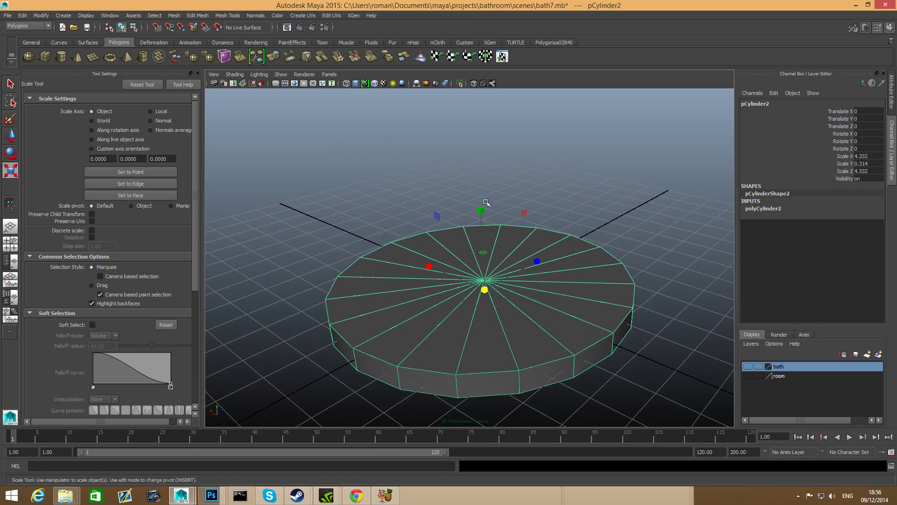
pyautogui.moveTo(483, 206); pyautogui.dragTo(484, 237)
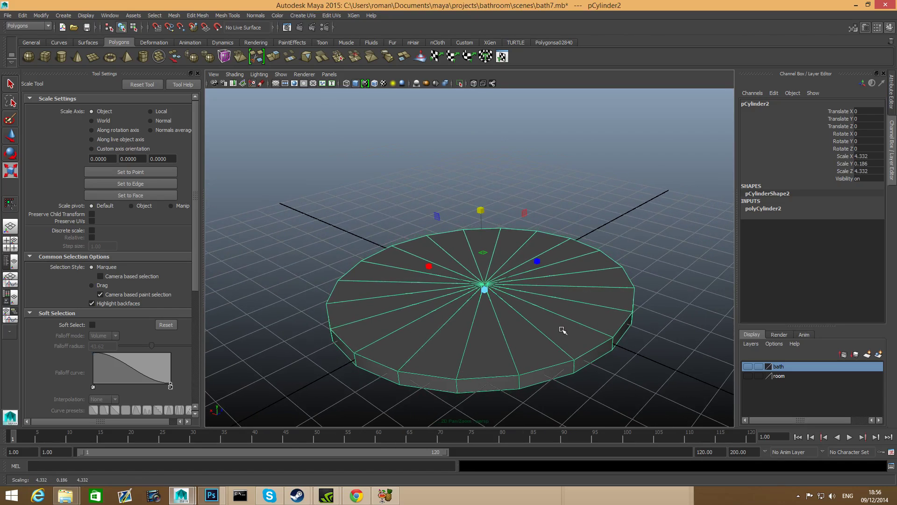
pyautogui.keyDown('alt'); pyautogui.moveTo(563, 330); pyautogui.dragTo(515, 337); pyautogui.keyUp('alt')
# Chamfer the disc's centre vertex into a small round face.
pyautogui.keyDown('alt'); pyautogui.moveTo(355, 355); pyautogui.dragTo(469, 314, button='middle'); pyautogui.keyUp('alt')
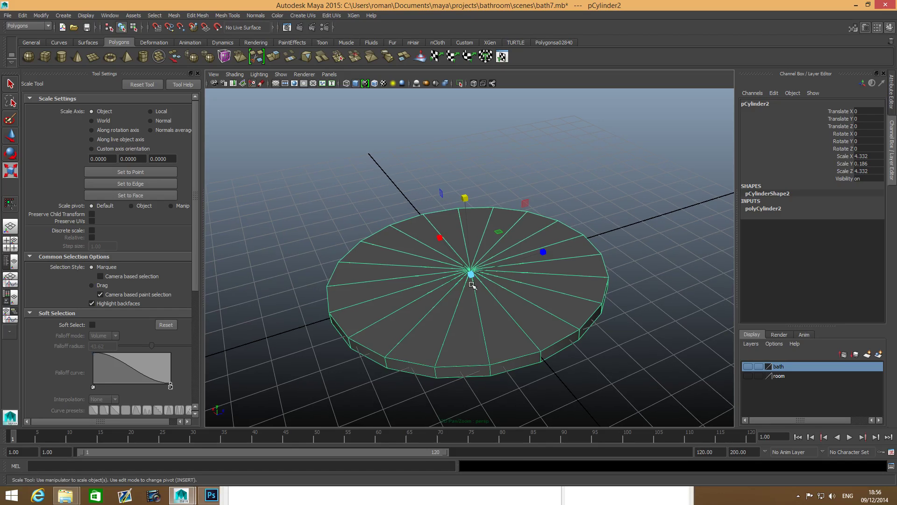
pyautogui.moveTo(472, 282); pyautogui.dragTo(423, 284, button='right')
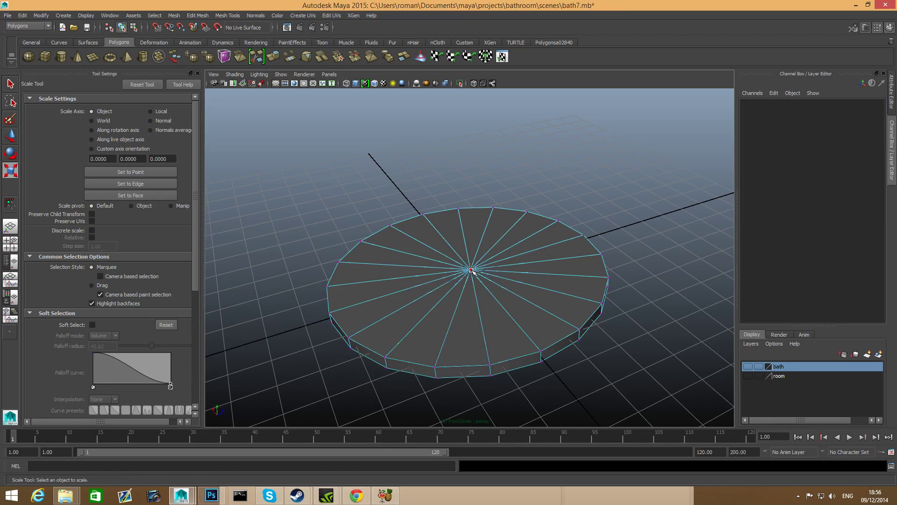
pyautogui.click(471, 270)
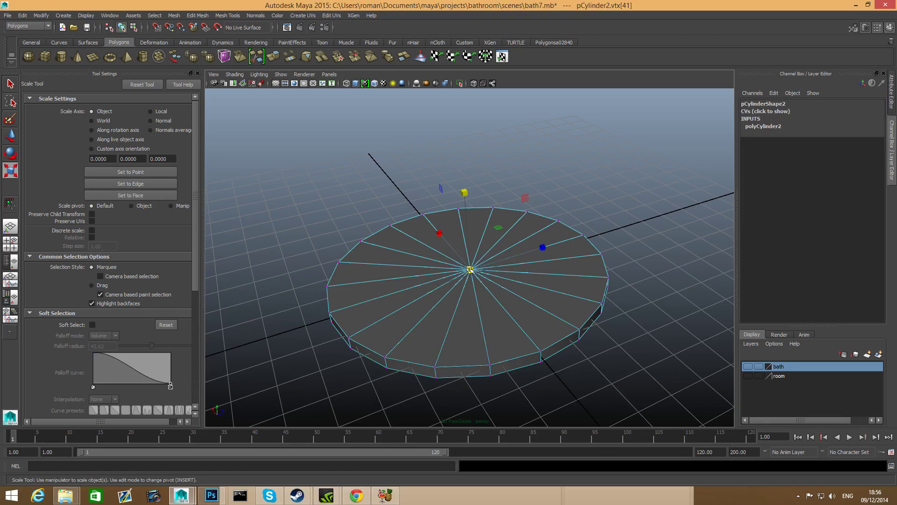
pyautogui.keyDown('shift'); pyautogui.rightClick(471, 270); pyautogui.keyUp('shift')
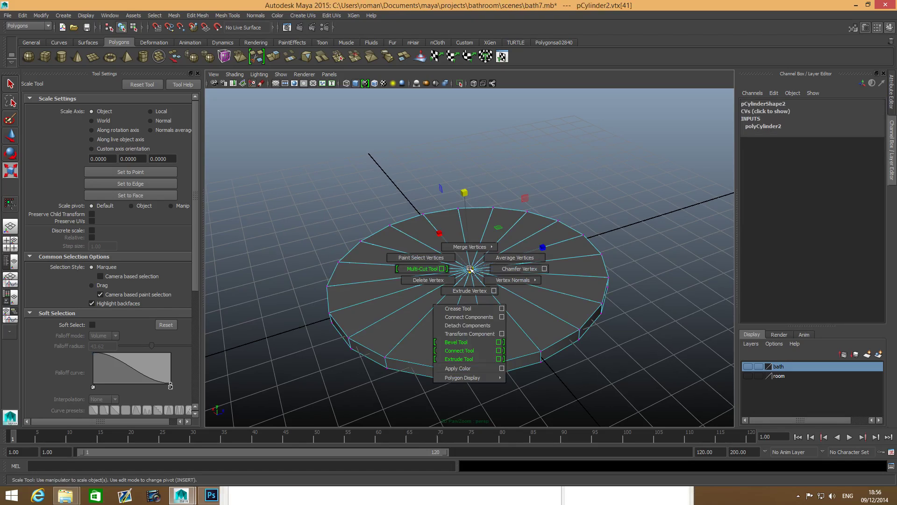
pyautogui.click(499, 271)
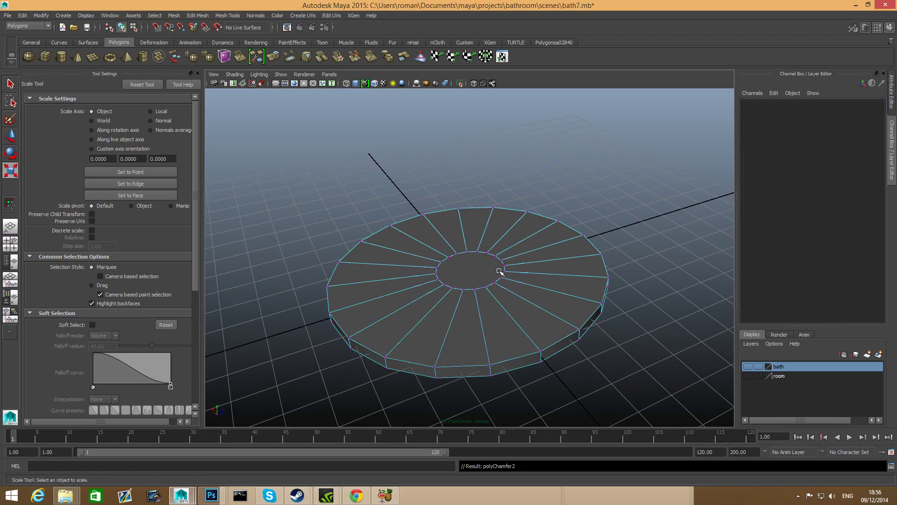
# Select the disc's top face in face mode.
pyautogui.keyDown('alt'); pyautogui.moveTo(464, 293); pyautogui.dragTo(429, 299); pyautogui.keyUp('alt')
pyautogui.rightClick(438, 306)
pyautogui.click(440, 304)
pyautogui.click(473, 323)
# Raise the disc's top face slightly, then extrude it and shrink it inward.
pyautogui.press('w')
pyautogui.moveTo(416, 146); pyautogui.dragTo(417, 141)
pyautogui.keyDown('alt'); pyautogui.moveTo(415, 227); pyautogui.dragTo(447, 252, button='right'); pyautogui.keyUp('alt')
pyautogui.keyDown('alt'); pyautogui.moveTo(447, 252); pyautogui.dragTo(442, 251); pyautogui.keyUp('alt')
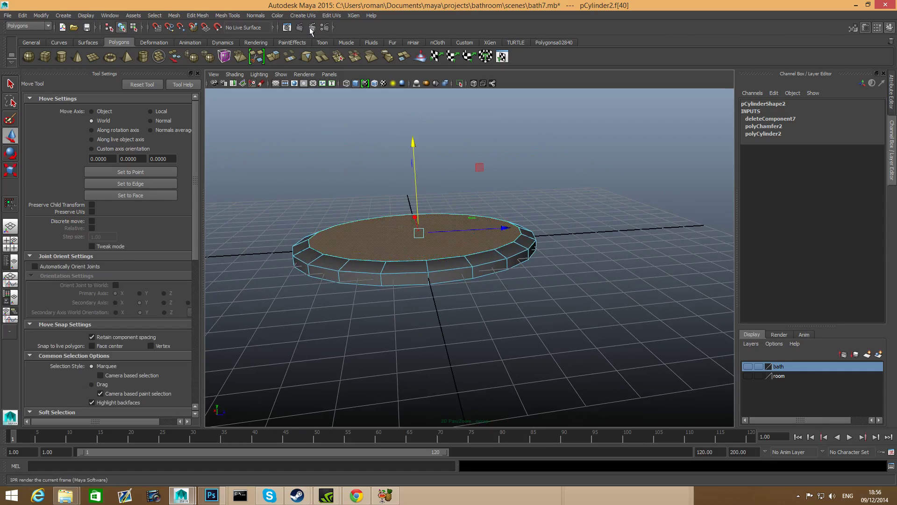
pyautogui.click(273, 56)
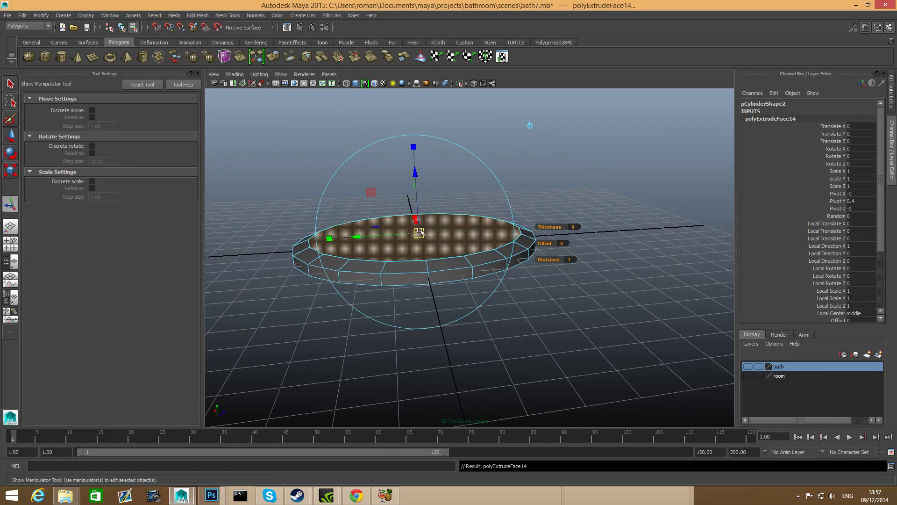
pyautogui.press('r')
pyautogui.moveTo(419, 233); pyautogui.dragTo(437, 250)
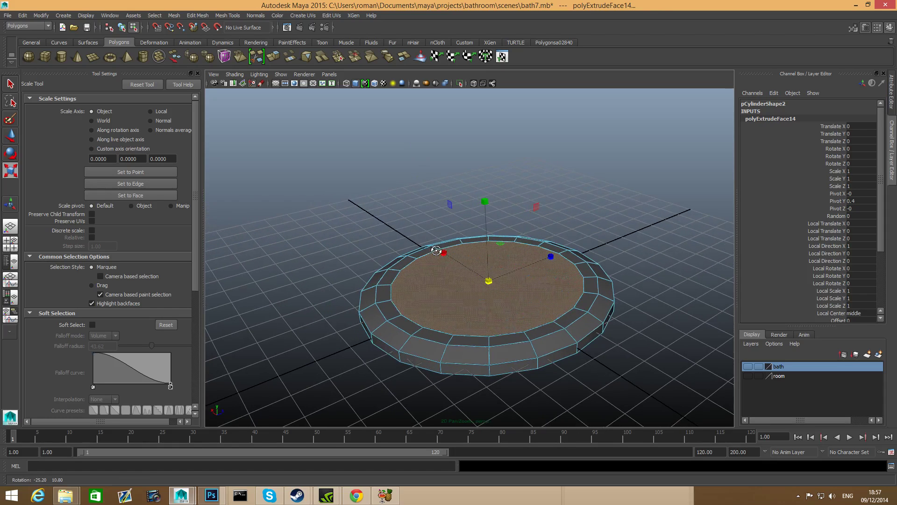
# Extrude the top face again, shrink it inward and lift it slightly.
pyautogui.click(275, 57)
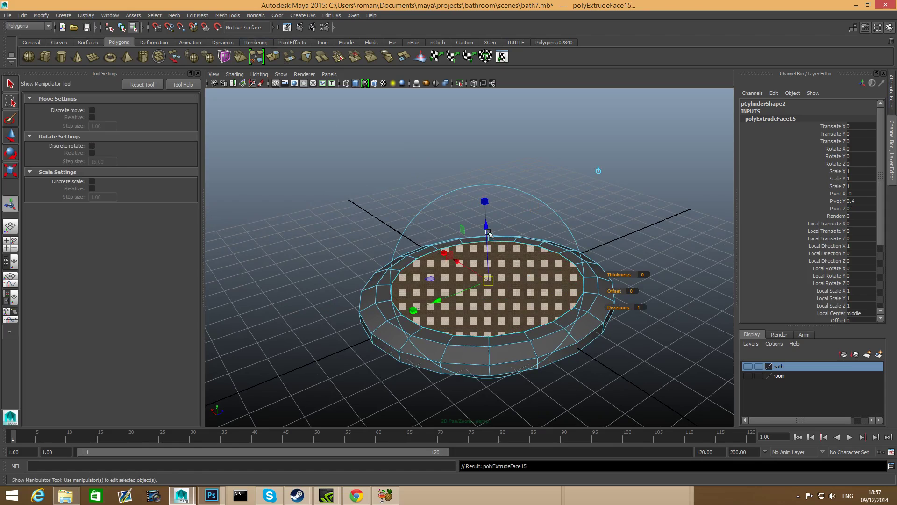
pyautogui.press('r')
pyautogui.moveTo(488, 281); pyautogui.dragTo(459, 274)
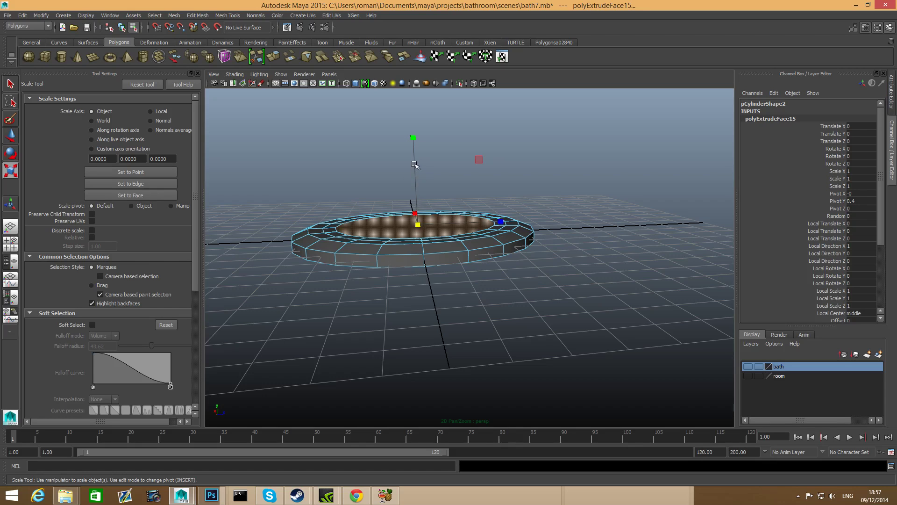
pyautogui.press('w')
pyautogui.moveTo(413, 139); pyautogui.dragTo(413, 138)
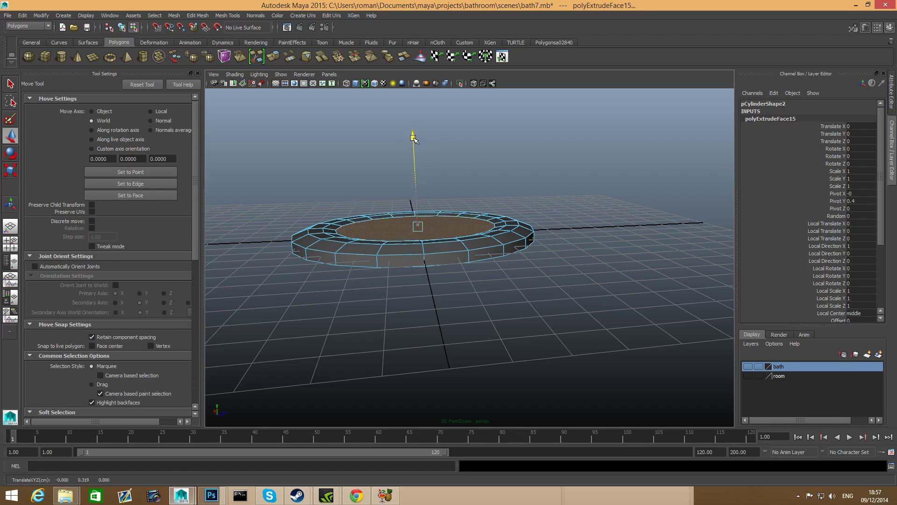
# Add a third extrusion to the inner face and shrink it inward.
pyautogui.keyDown('alt'); pyautogui.moveTo(425, 228); pyautogui.dragTo(428, 236); pyautogui.keyUp('alt')
pyautogui.keyDown('alt'); pyautogui.moveTo(428, 236); pyautogui.dragTo(486, 254, button='right'); pyautogui.keyUp('alt')
pyautogui.keyDown('alt'); pyautogui.moveTo(487, 254); pyautogui.dragTo(506, 266, button='middle'); pyautogui.keyUp('alt')
pyautogui.moveTo(438, 280)
pyautogui.keyDown('alt'); pyautogui.mouseDown()
pyautogui.moveTo(461, 282)
pyautogui.moveTo(444, 295)
pyautogui.mouseUp(); pyautogui.keyUp('alt')
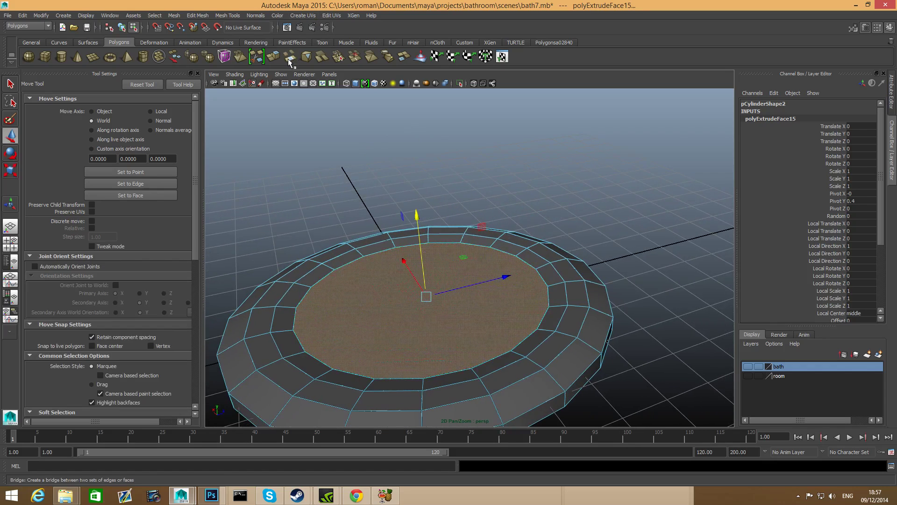
pyautogui.click(274, 57)
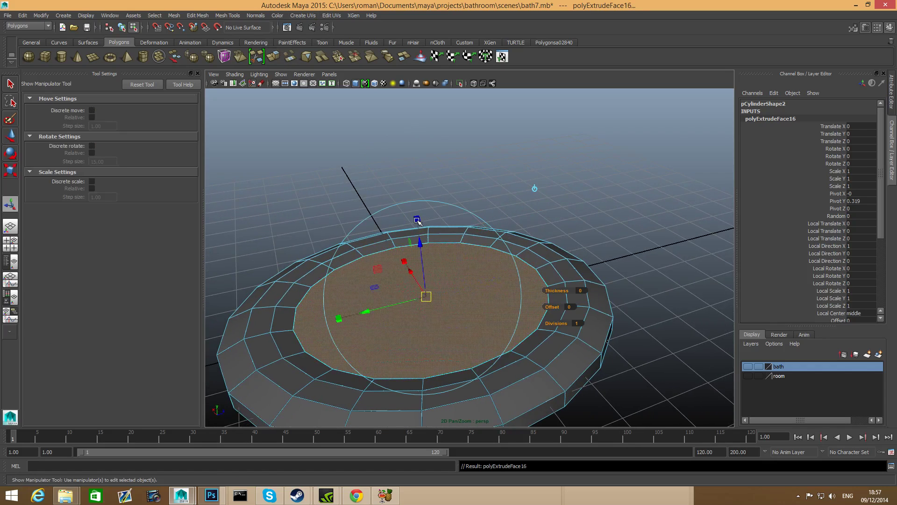
pyautogui.press('r')
pyautogui.moveTo(427, 297); pyautogui.dragTo(423, 247)
pyautogui.press('w')
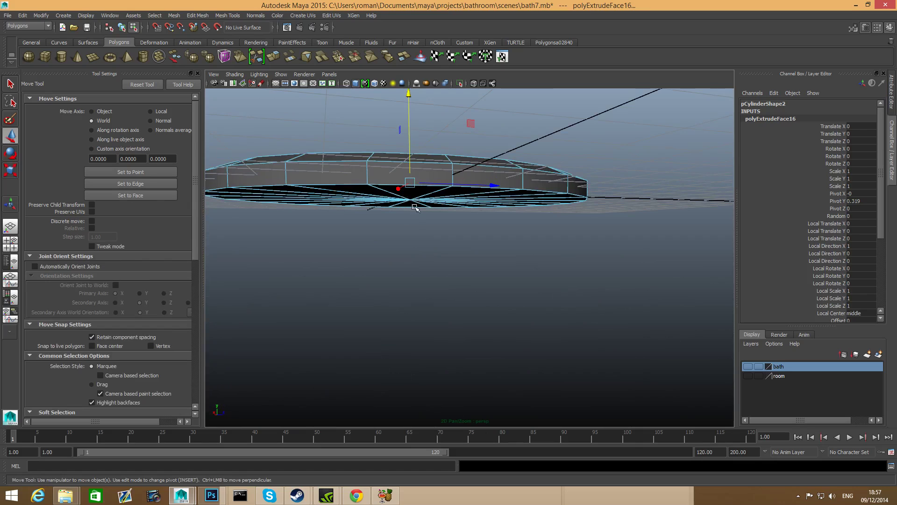
pyautogui.keyDown('alt'); pyautogui.moveTo(415, 207); pyautogui.dragTo(423, 232); pyautogui.keyUp('alt')
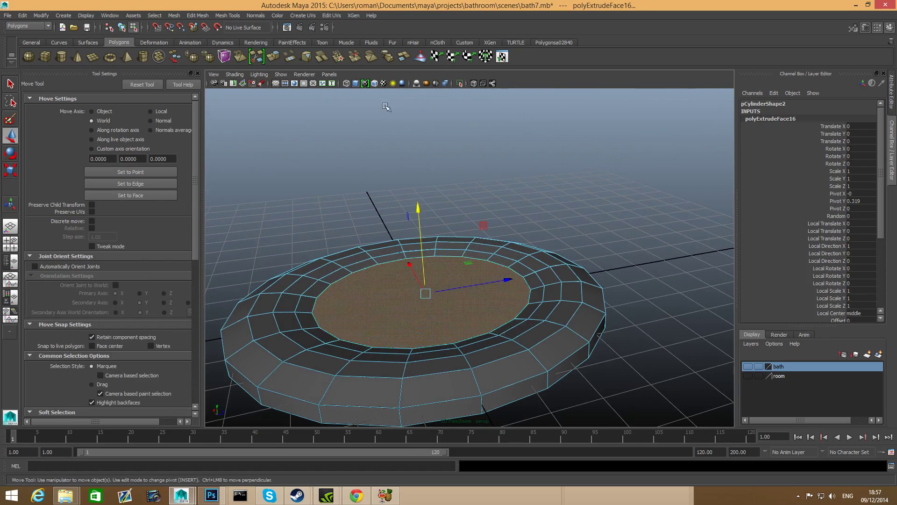
# Extrude the inner face once more, shrink it, and lower it to deepen the recess.
pyautogui.hotkey('ctrl', 'e')
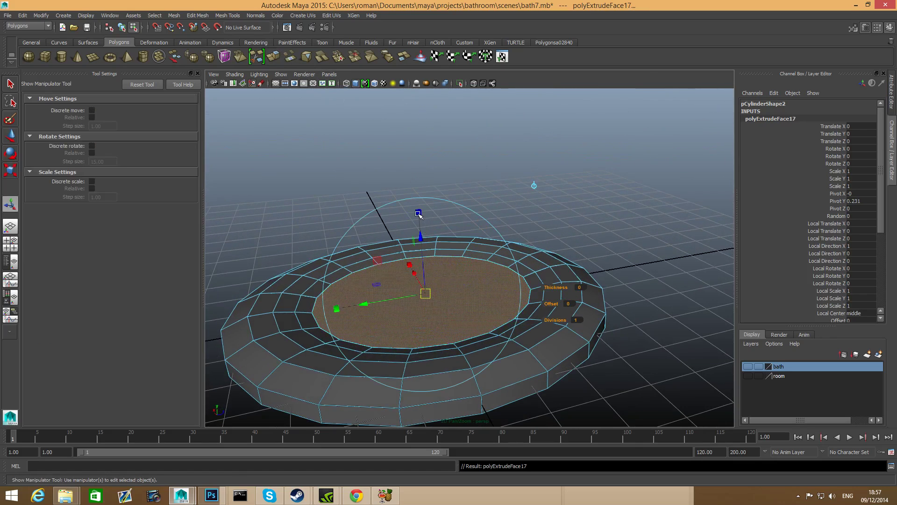
pyautogui.press('r')
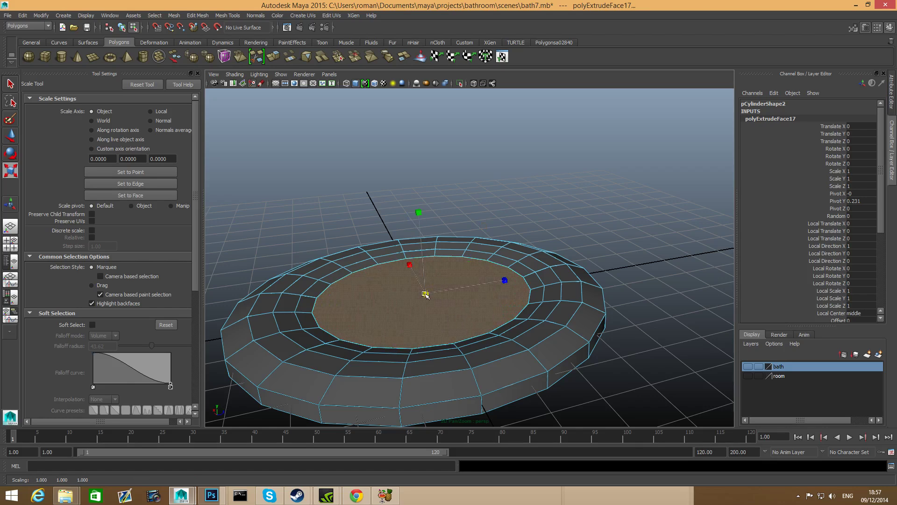
pyautogui.moveTo(425, 294); pyautogui.dragTo(412, 300)
pyautogui.press('w')
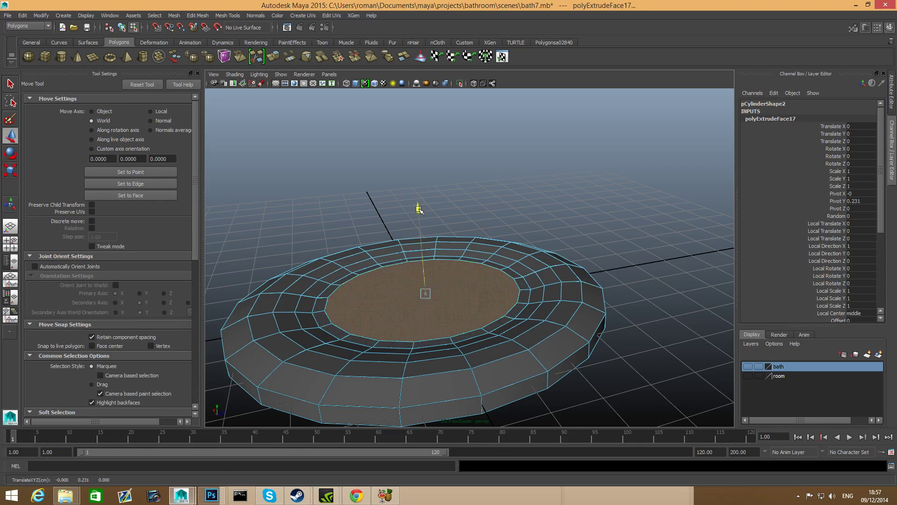
pyautogui.moveTo(419, 209); pyautogui.dragTo(420, 213)
pyautogui.keyDown('alt'); pyautogui.moveTo(442, 294); pyautogui.dragTo(423, 303, button='right'); pyautogui.keyUp('alt')
pyautogui.keyDown('alt'); pyautogui.moveTo(423, 299); pyautogui.dragTo(505, 331); pyautogui.keyUp('alt')
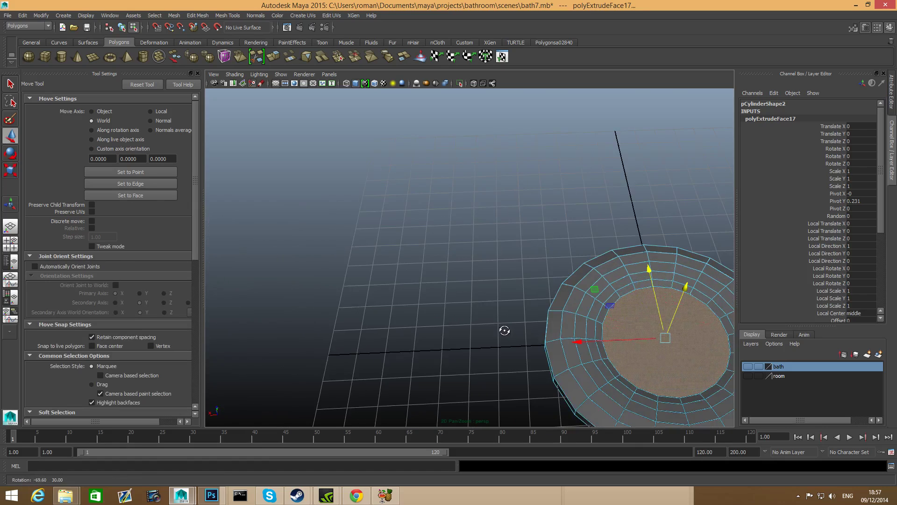
pyautogui.press('f')
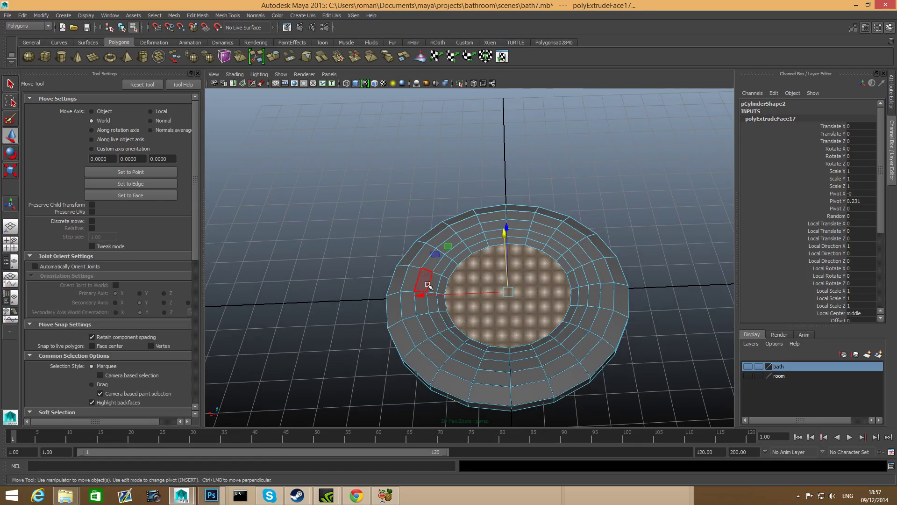
# Create a polygon sphere at the dish centre and scale it up to about 2.088.
pyautogui.press('F8')
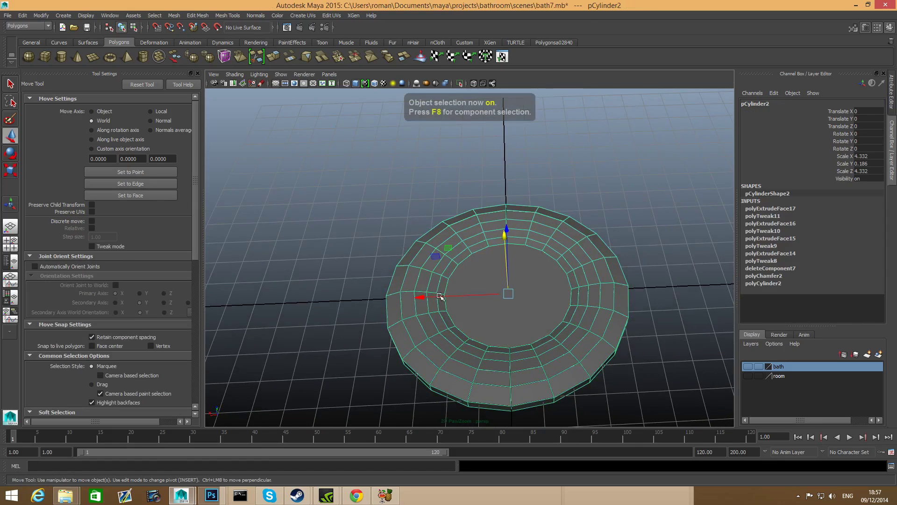
pyautogui.keyDown('alt'); pyautogui.moveTo(531, 320); pyautogui.dragTo(384, 244); pyautogui.keyUp('alt')
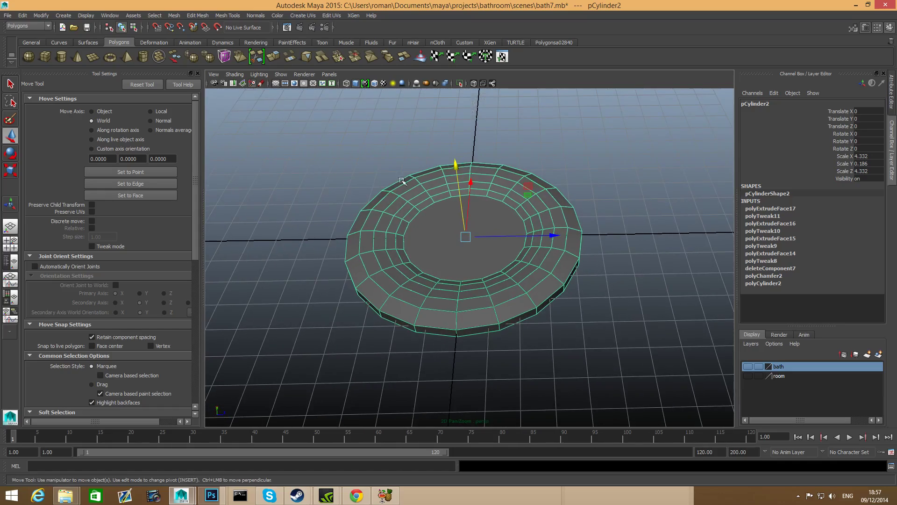
pyautogui.click(28, 54)
pyautogui.keyDown('alt'); pyautogui.moveTo(427, 238); pyautogui.dragTo(521, 240); pyautogui.keyUp('alt')
pyautogui.press('r')
pyautogui.press('w')
# Raise the sphere above the dish and marquee-select its lower-half faces.
pyautogui.moveTo(467, 130); pyautogui.dragTo(469, 43)
pyautogui.moveTo(494, 143); pyautogui.dragTo(493, 166, button='right')
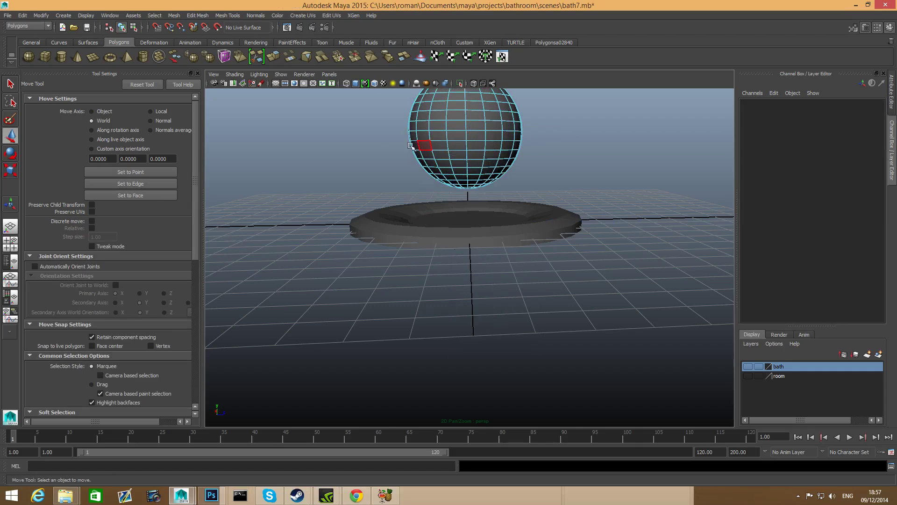
pyautogui.moveTo(393, 145); pyautogui.dragTo(621, 216)
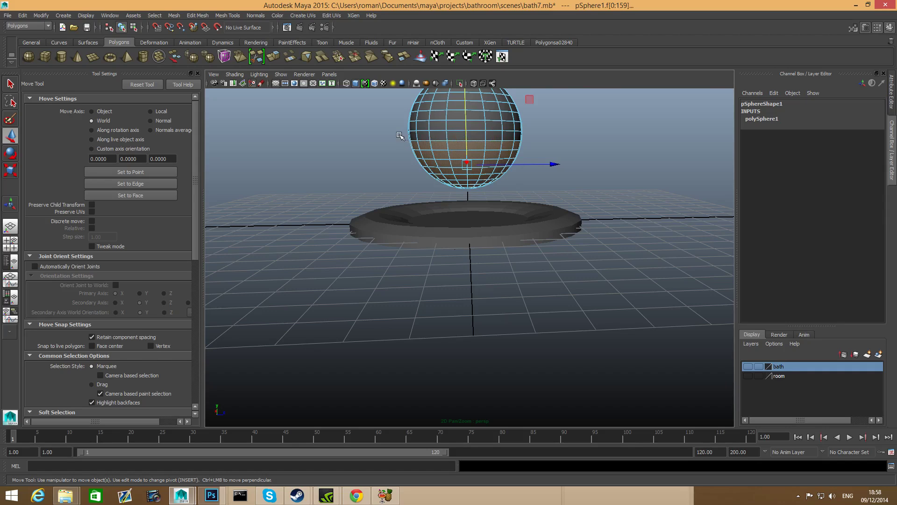
# Trim the selection to exactly the sphere's lower-half faces and delete them.
pyautogui.moveTo(402, 133); pyautogui.dragTo(656, 211)
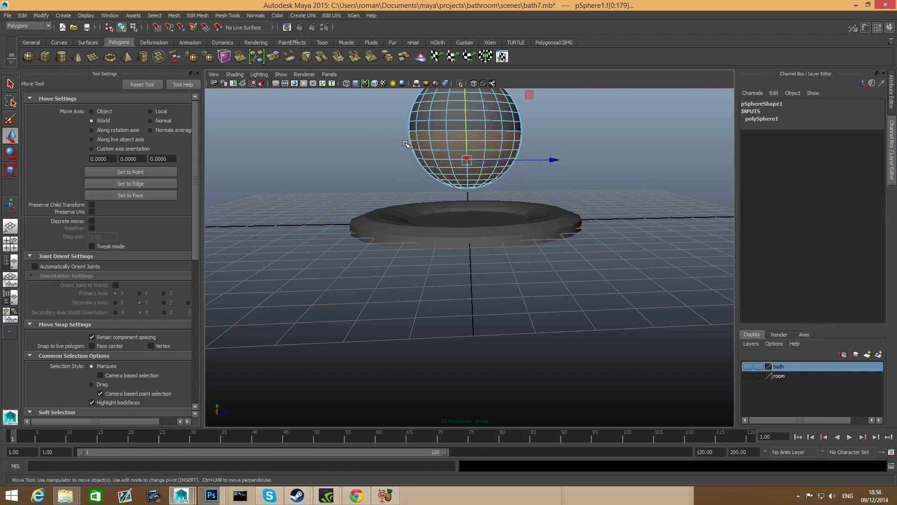
pyautogui.keyDown('ctrl'); pyautogui.moveTo(404, 142); pyautogui.dragTo(586, 205); pyautogui.keyUp('ctrl')
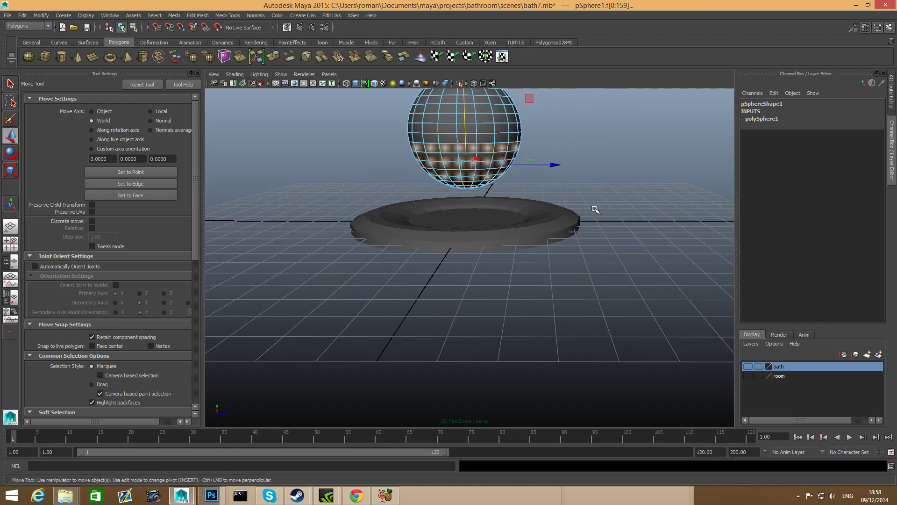
pyautogui.press('Delete')
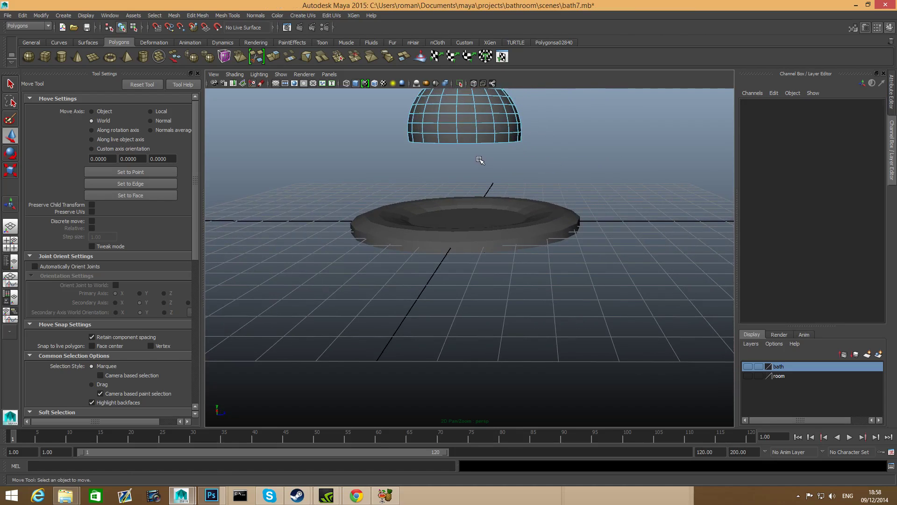
pyautogui.press('F8')
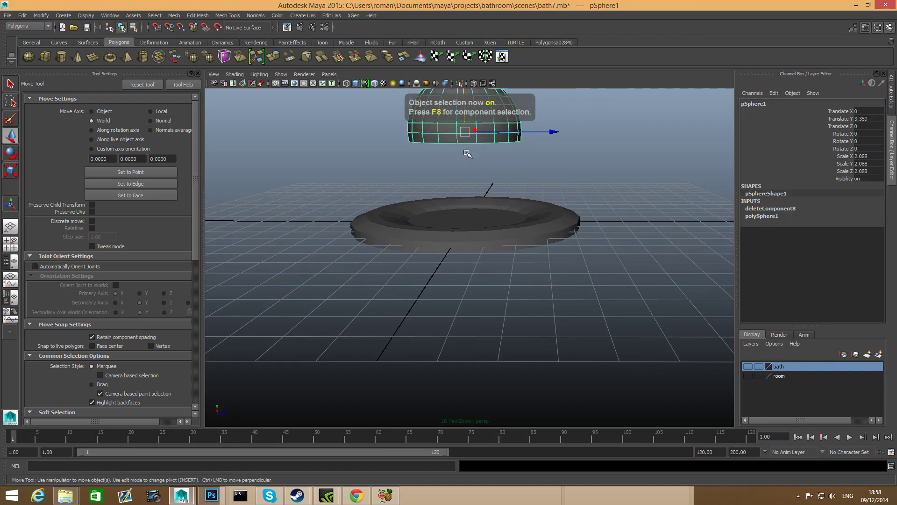
# Lower the dome into the dish to Y 0.433 and orbit to check the fit.
pyautogui.keyDown('alt'); pyautogui.moveTo(468, 154); pyautogui.dragTo(483, 210); pyautogui.keyUp('alt')
pyautogui.keyDown('alt'); pyautogui.moveTo(481, 234); pyautogui.dragTo(536, 323, button='right'); pyautogui.keyUp('alt')
pyautogui.keyDown('alt'); pyautogui.moveTo(535, 324); pyautogui.dragTo(545, 297, button='middle'); pyautogui.keyUp('alt')
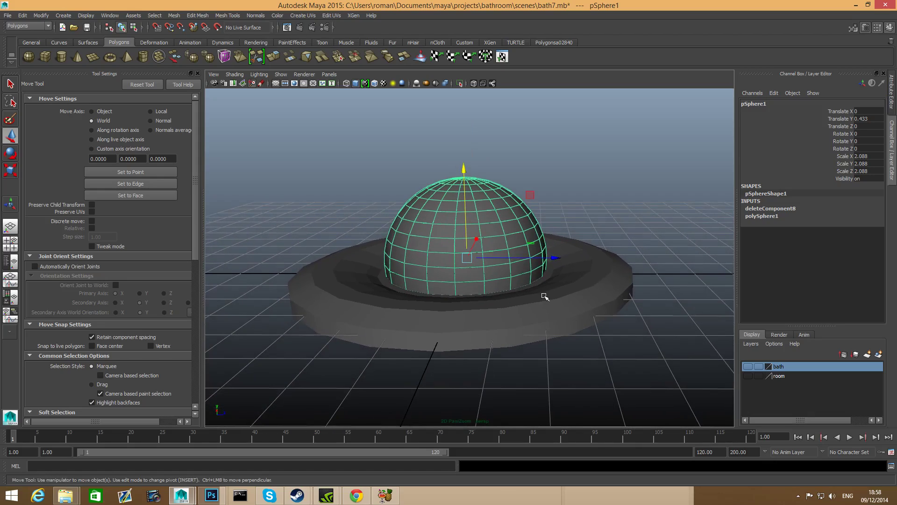
pyautogui.moveTo(489, 264)
pyautogui.keyDown('alt'); pyautogui.mouseDown()
pyautogui.moveTo(515, 285)
pyautogui.moveTo(477, 274)
pyautogui.mouseUp(); pyautogui.keyUp('alt')
pyautogui.moveTo(419, 200); pyautogui.dragTo(412, 223, button='right')
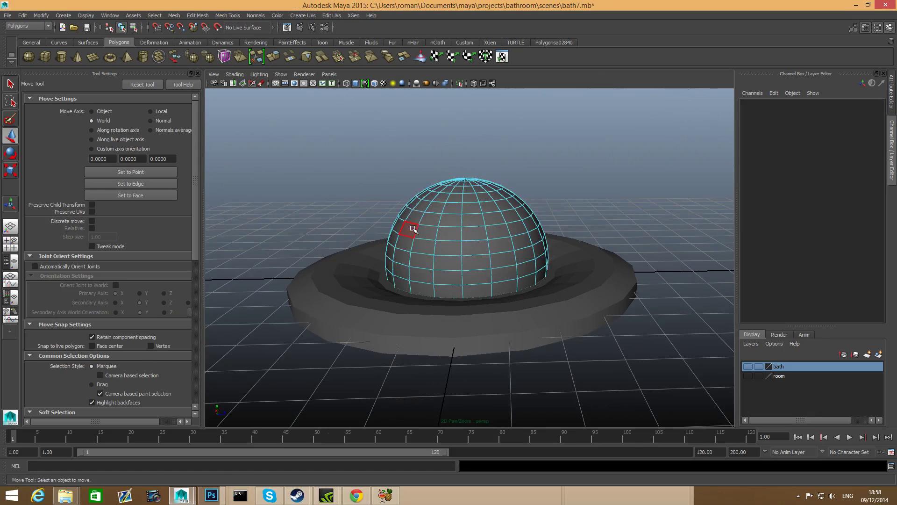
pyautogui.keyDown('alt'); pyautogui.moveTo(413, 223); pyautogui.dragTo(486, 245); pyautogui.keyUp('alt')
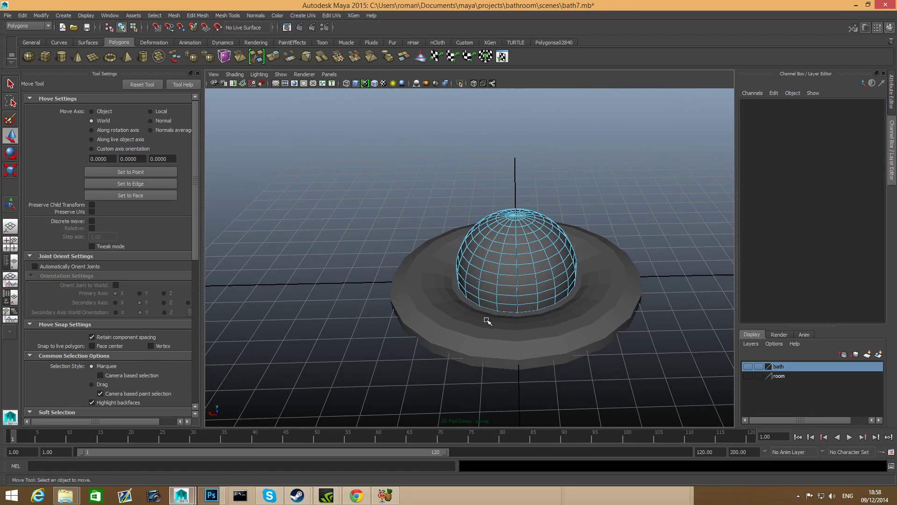
# Inspect the dish and dome from several angles, then lift the dome back above the dish.
pyautogui.press('F8')
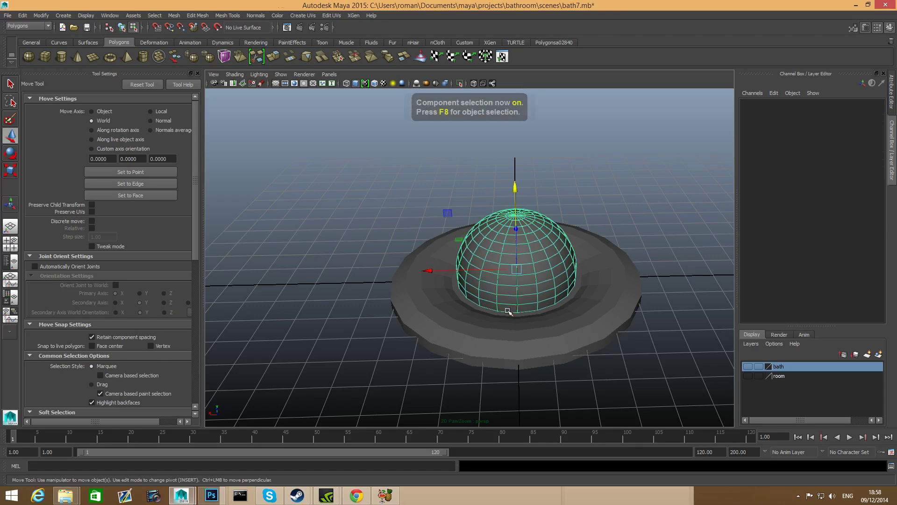
pyautogui.click(513, 341)
pyautogui.keyDown('alt'); pyautogui.moveTo(541, 338); pyautogui.dragTo(518, 347); pyautogui.keyUp('alt')
pyautogui.click(505, 300)
pyautogui.keyDown('alt'); pyautogui.moveTo(505, 301); pyautogui.dragTo(484, 299); pyautogui.keyUp('alt')
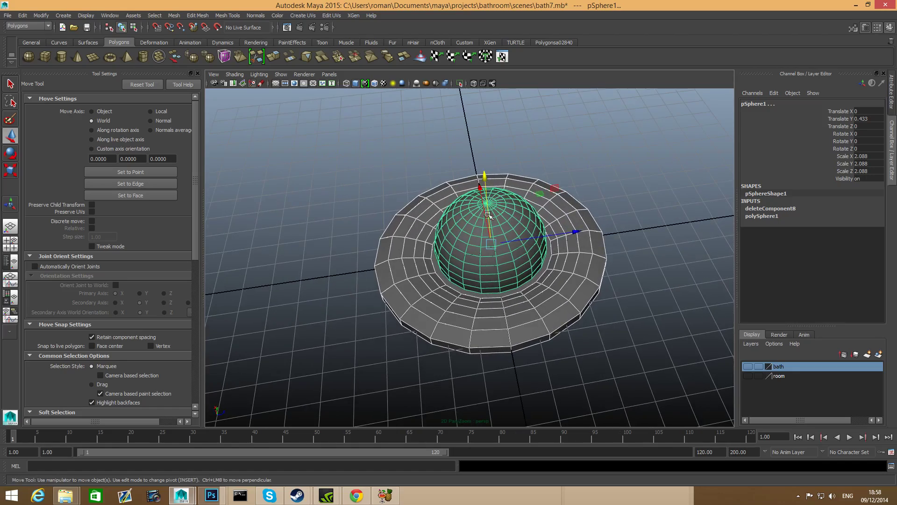
pyautogui.moveTo(507, 267)
pyautogui.keyDown('alt'); pyautogui.mouseDown()
pyautogui.moveTo(552, 259)
pyautogui.moveTo(505, 284)
pyautogui.mouseUp(); pyautogui.keyUp('alt')
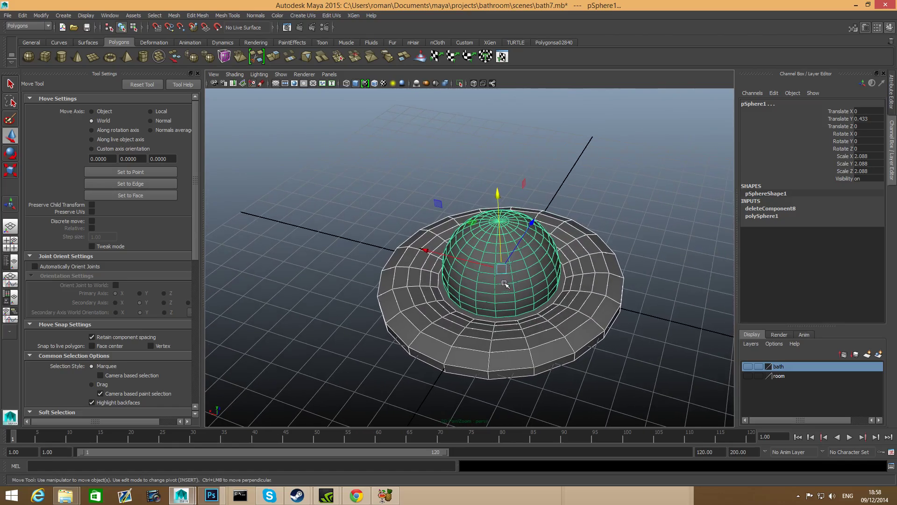
pyautogui.click(533, 338)
pyautogui.click(515, 235)
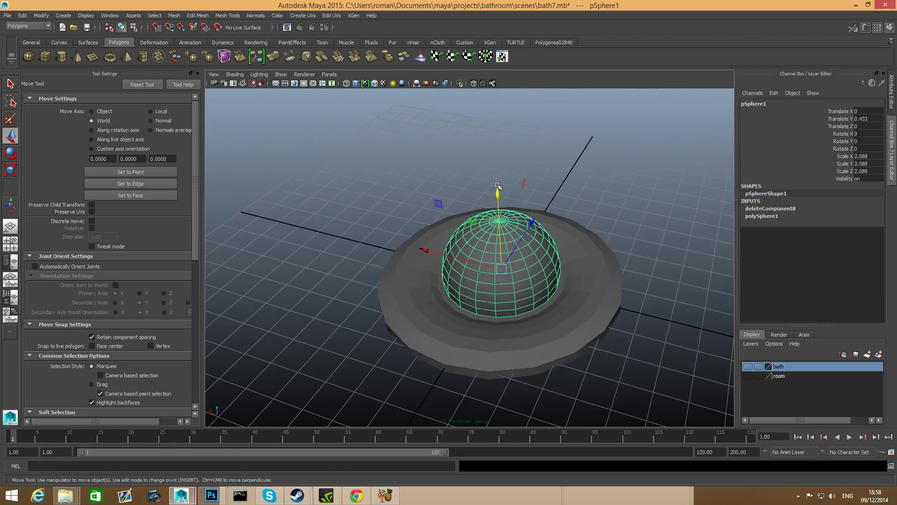
pyautogui.moveTo(499, 192); pyautogui.dragTo(498, 109)
# Extrude the dish's central cap face and shrink it slightly inward to 0.871.
pyautogui.click(529, 276)
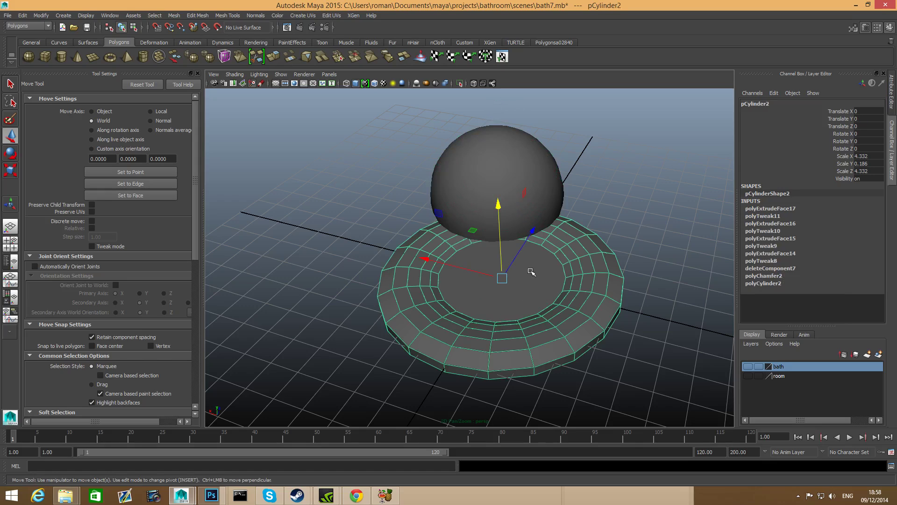
pyautogui.moveTo(531, 271); pyautogui.dragTo(525, 292, button='right')
pyautogui.click(525, 294)
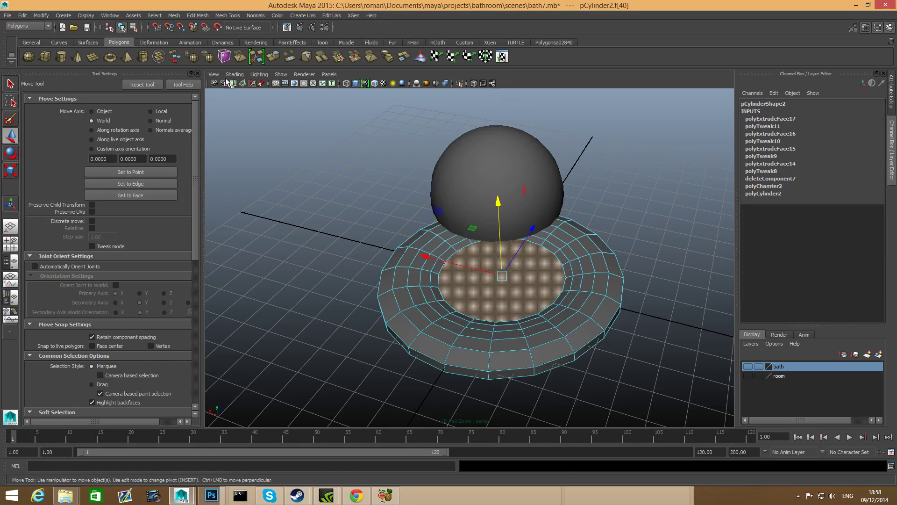
pyautogui.hotkey('ctrl', 'e')
pyautogui.press('r')
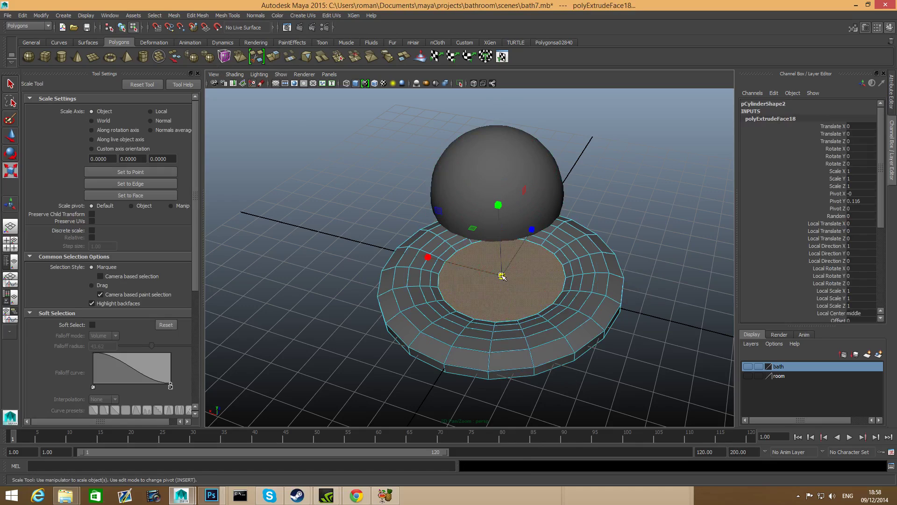
pyautogui.moveTo(502, 275); pyautogui.dragTo(491, 278)
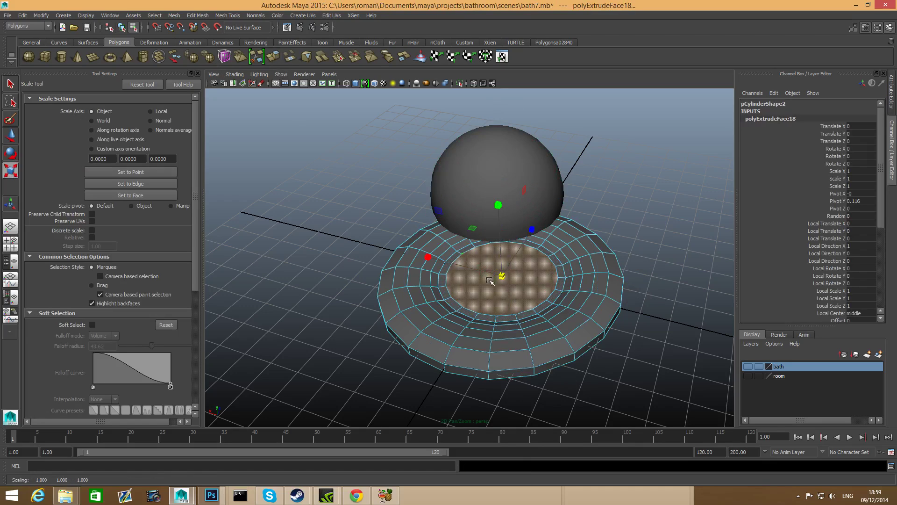
pyautogui.press('F8')
# Delete the dish's central cap face to open a hole through its middle.
pyautogui.click(492, 180)
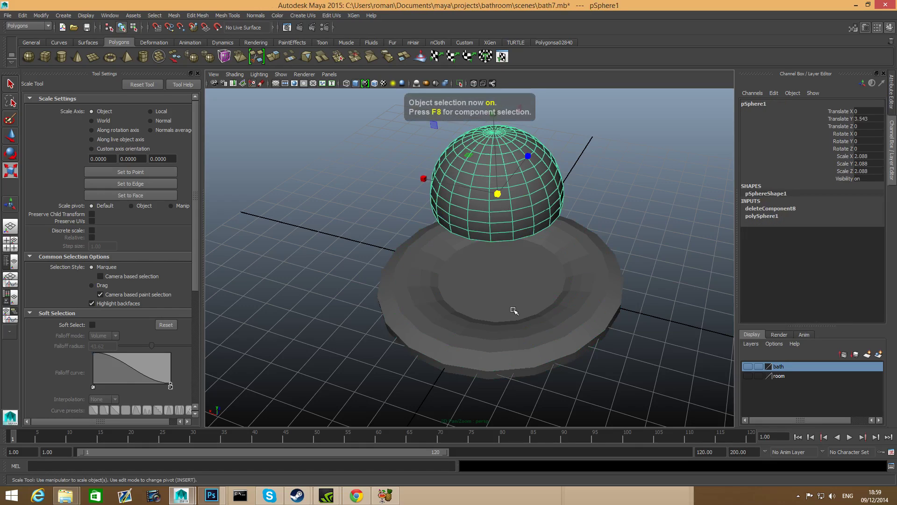
pyautogui.moveTo(514, 310); pyautogui.dragTo(515, 303, button='right')
pyautogui.click(515, 292)
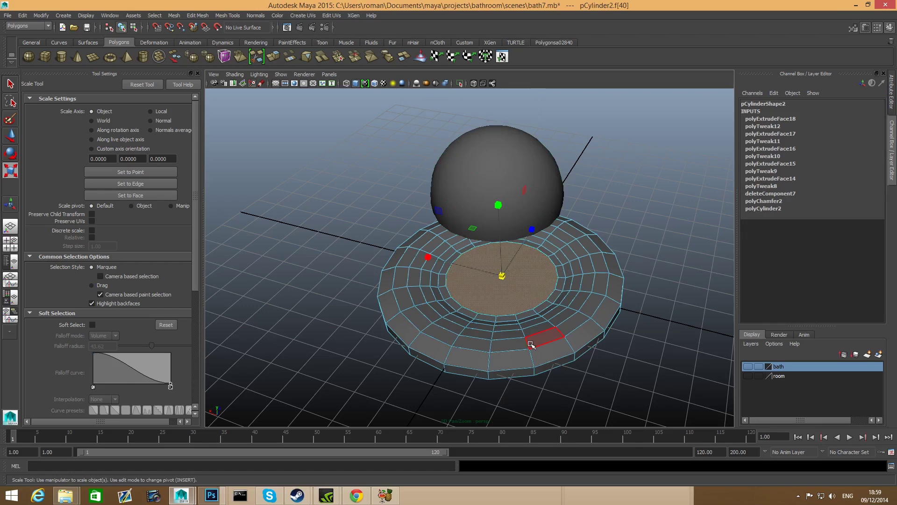
pyautogui.press('Delete')
pyautogui.press('F8')
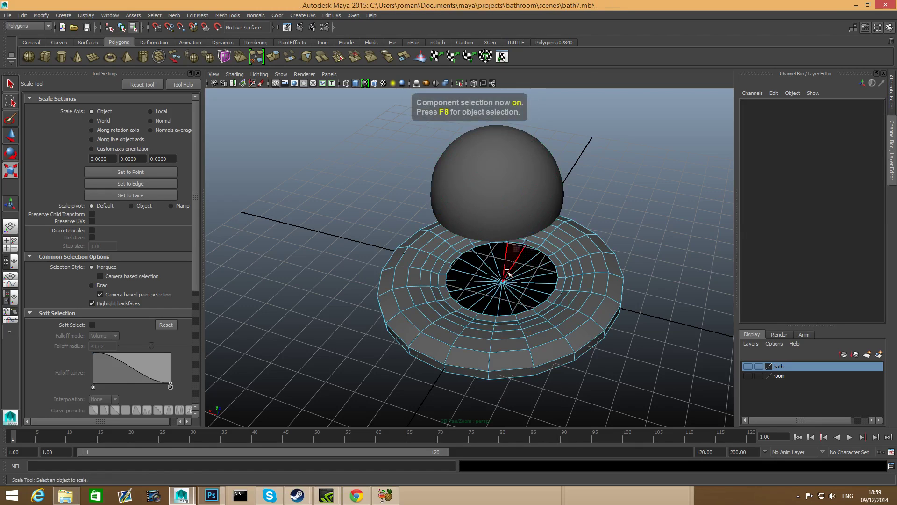
pyautogui.press('F8')
pyautogui.click(499, 176)
pyautogui.keyDown('alt'); pyautogui.moveTo(538, 298); pyautogui.dragTo(469, 337); pyautogui.keyUp('alt')
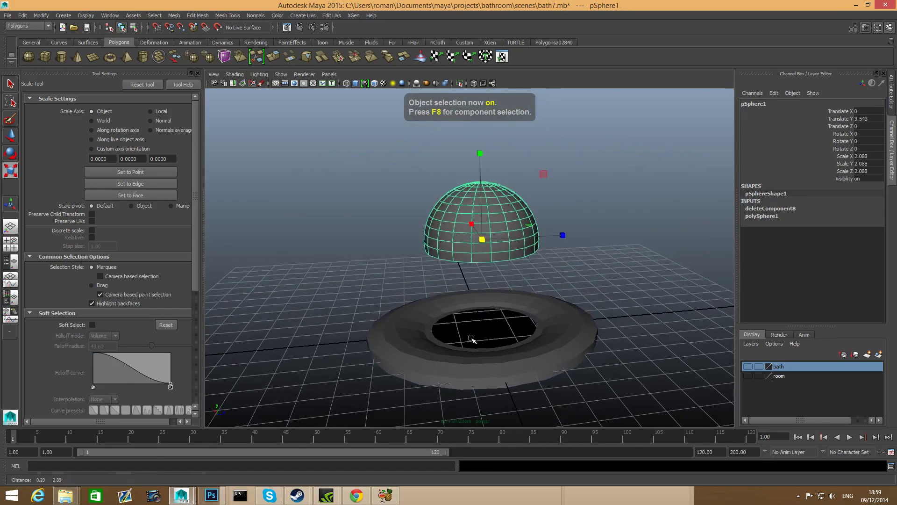
# Lower the dome to Y 0.4 into the dish opening and scale it to 2.014.
pyautogui.press('w')
pyautogui.moveTo(482, 153); pyautogui.dragTo(514, 344)
pyautogui.keyDown('alt'); pyautogui.moveTo(515, 344); pyautogui.dragTo(577, 356, button='right'); pyautogui.keyUp('alt')
pyautogui.keyDown('alt'); pyautogui.moveTo(535, 348); pyautogui.dragTo(540, 258, button='middle'); pyautogui.keyUp('alt')
pyautogui.press('r')
pyautogui.moveTo(490, 263); pyautogui.dragTo(451, 277)
# Switch the dome sphere to vertex editing with a level view of it in the basin.
pyautogui.keyDown('alt'); pyautogui.moveTo(425, 304); pyautogui.dragTo(503, 322, button='right'); pyautogui.keyUp('alt')
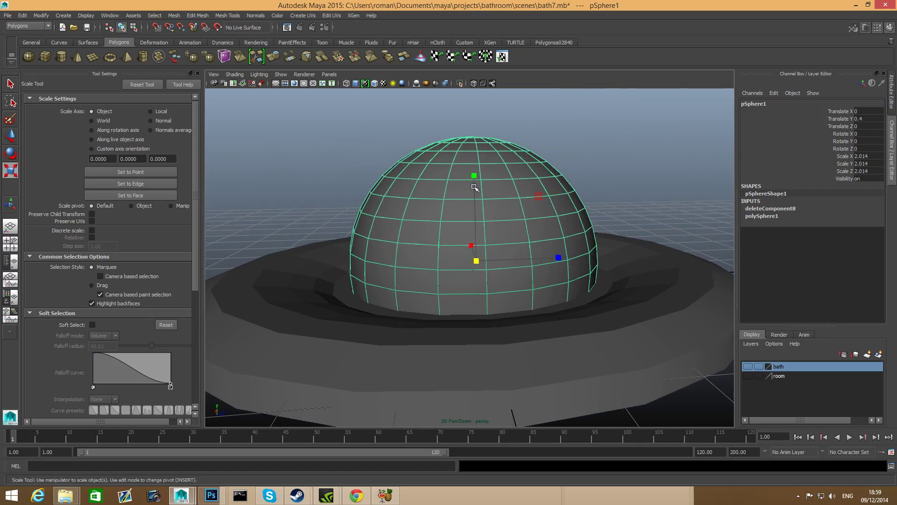
pyautogui.keyDown('alt'); pyautogui.moveTo(671, 222); pyautogui.dragTo(668, 215); pyautogui.keyUp('alt')
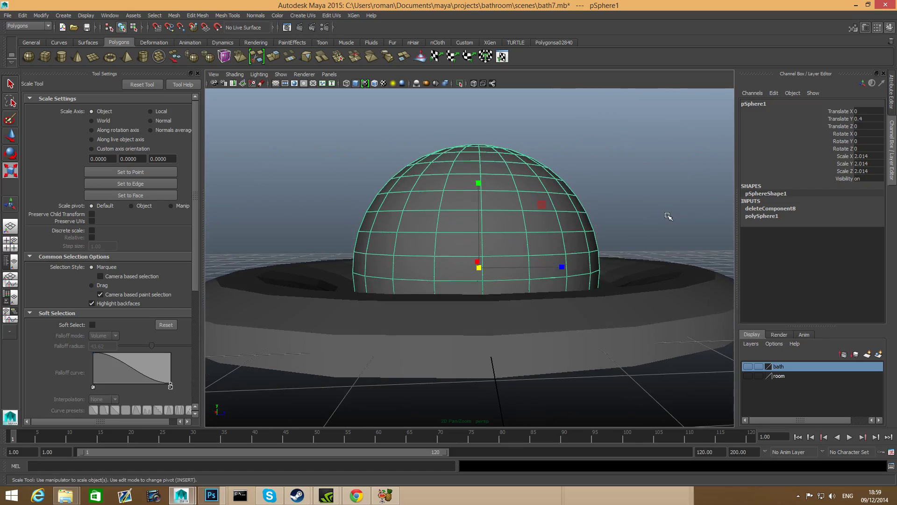
pyautogui.keyDown('alt'); pyautogui.moveTo(643, 233); pyautogui.dragTo(555, 244, button='right'); pyautogui.keyUp('alt')
pyautogui.keyDown('alt'); pyautogui.moveTo(556, 244); pyautogui.dragTo(595, 256); pyautogui.keyUp('alt')
pyautogui.moveTo(703, 191); pyautogui.dragTo(651, 202, button='right')
pyautogui.keyDown('alt'); pyautogui.moveTo(603, 270); pyautogui.dragTo(607, 275); pyautogui.keyUp('alt')
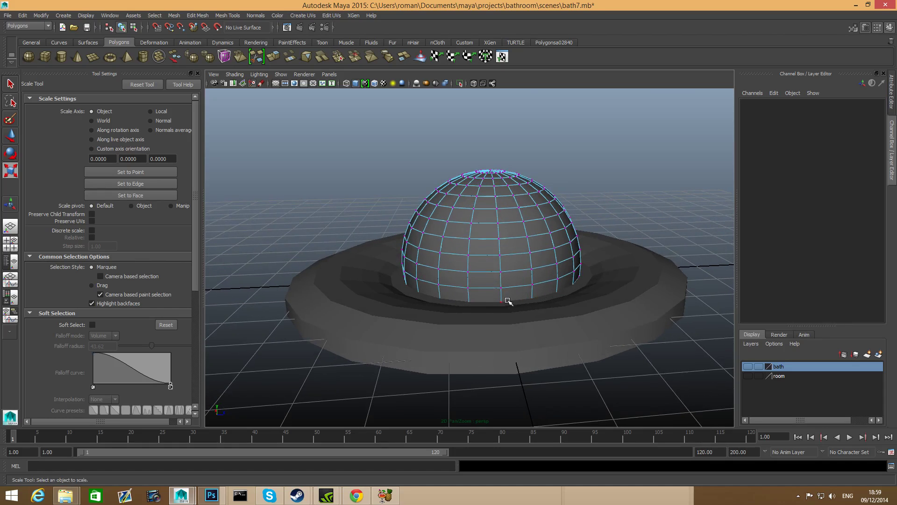
pyautogui.keyDown('alt'); pyautogui.moveTo(558, 303); pyautogui.dragTo(554, 299); pyautogui.keyUp('alt')
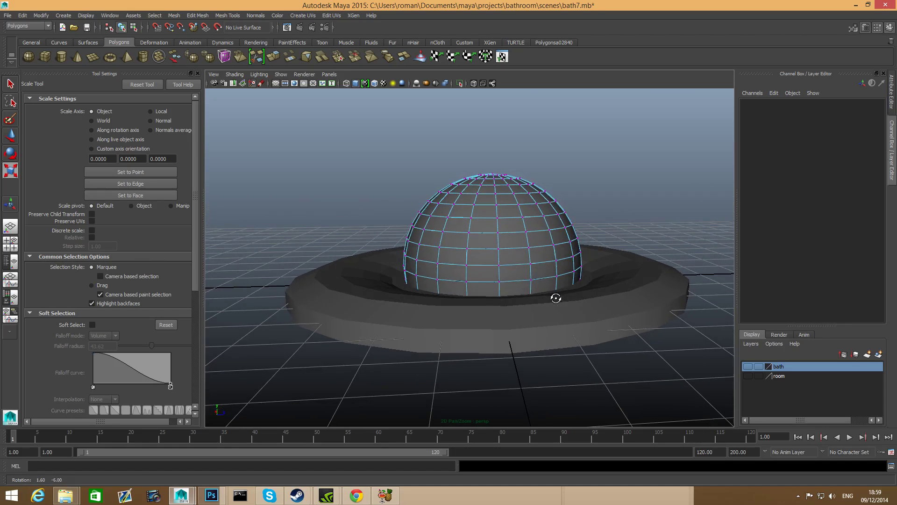
# Turn on X-Ray shading and raise the dome's bottom vertex ring about 0.247 in Y.
pyautogui.click(235, 75)
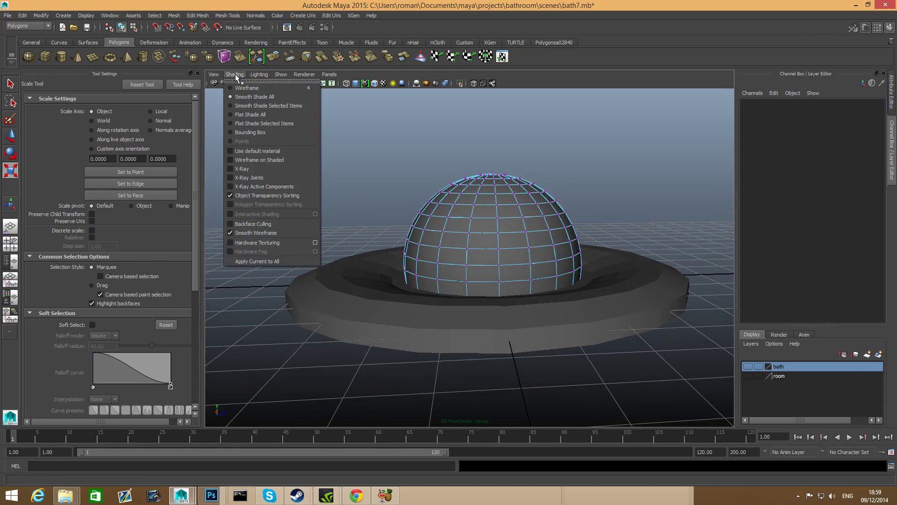
pyautogui.click(237, 170)
pyautogui.keyDown('alt'); pyautogui.moveTo(361, 257); pyautogui.dragTo(638, 320); pyautogui.keyUp('alt')
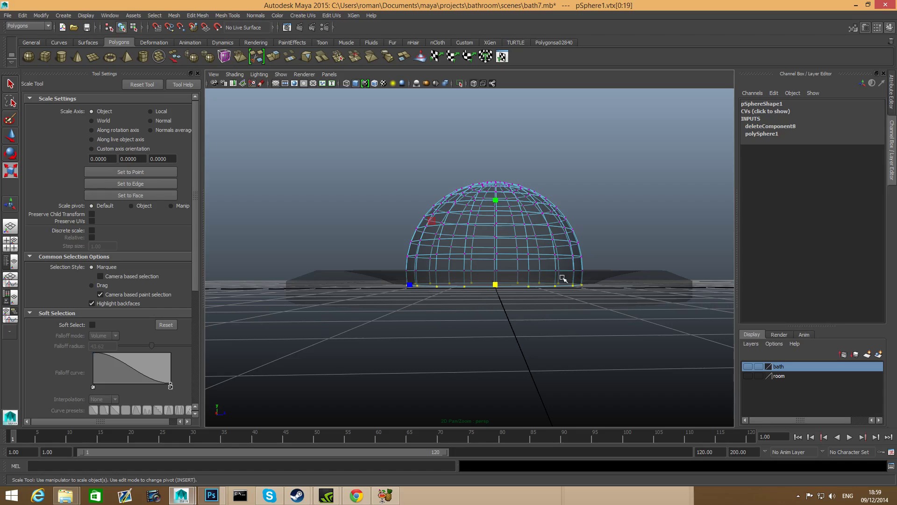
pyautogui.press('w')
pyautogui.moveTo(496, 201); pyautogui.dragTo(496, 189)
pyautogui.keyDown('alt'); pyautogui.moveTo(499, 234); pyautogui.dragTo(496, 261); pyautogui.keyUp('alt')
# Turn X-Ray shading back off and select the base object.
pyautogui.press('F8')
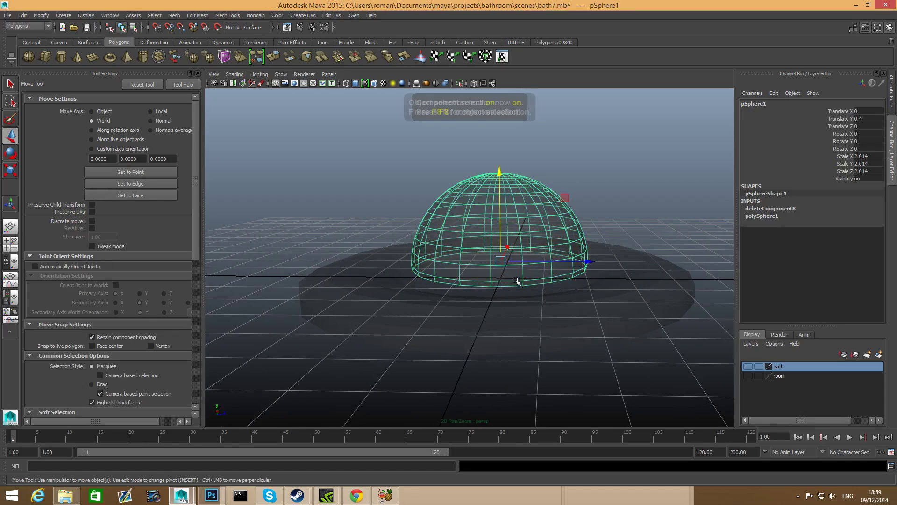
pyautogui.click(235, 74)
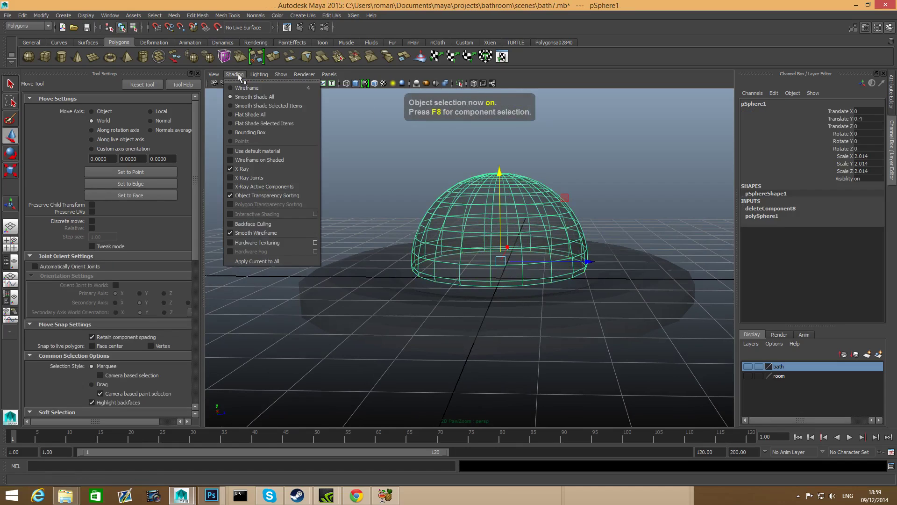
pyautogui.click(233, 169)
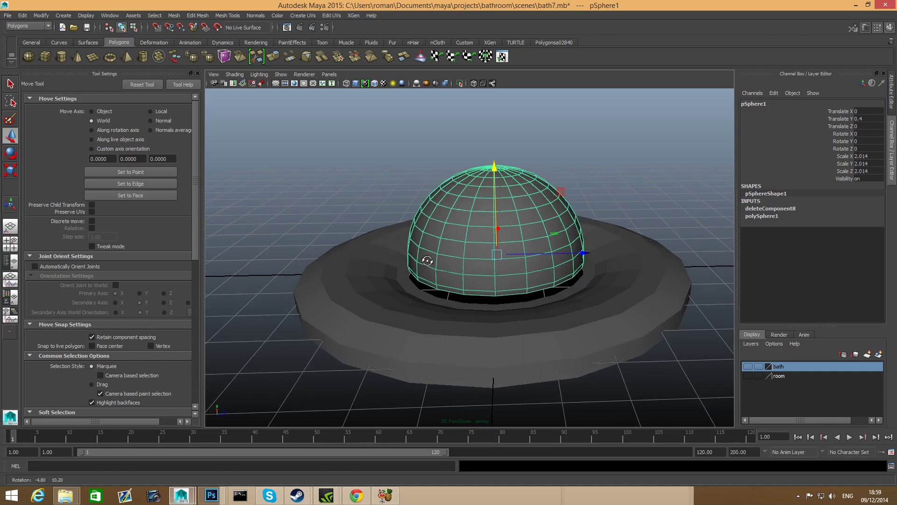
pyautogui.click(458, 313)
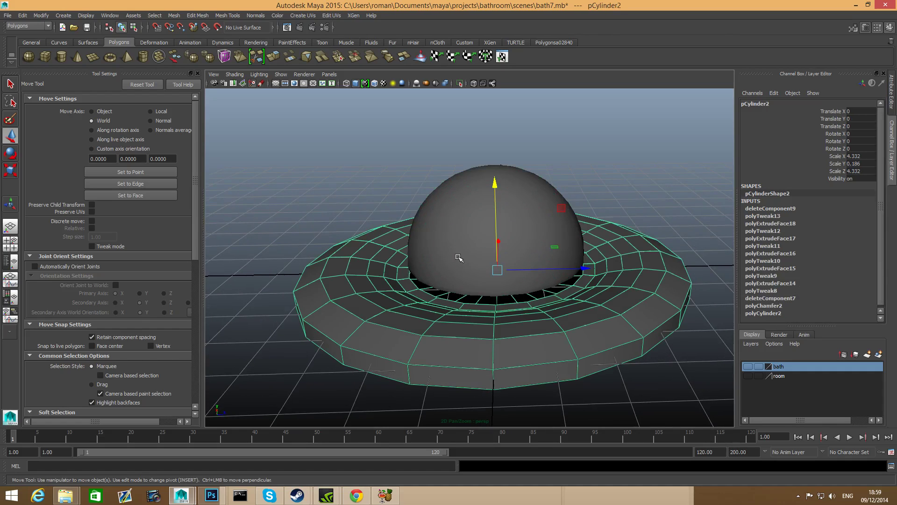
# Add the dome to the base selection and combine them into one mesh, polyUnite1.
pyautogui.click(458, 257)
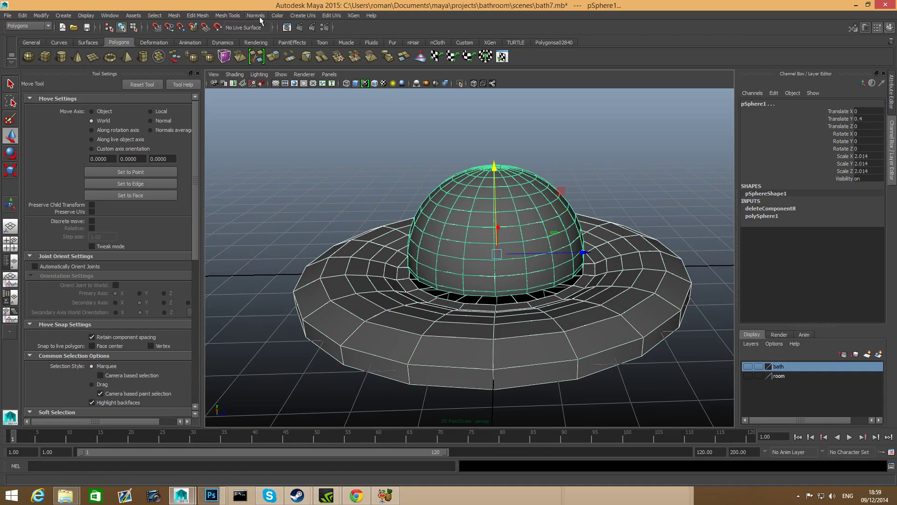
pyautogui.click(174, 15)
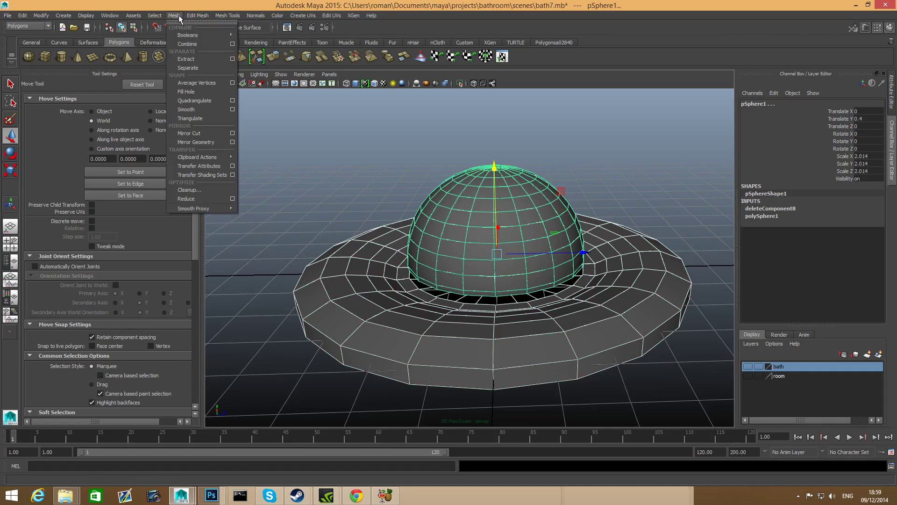
pyautogui.click(201, 41)
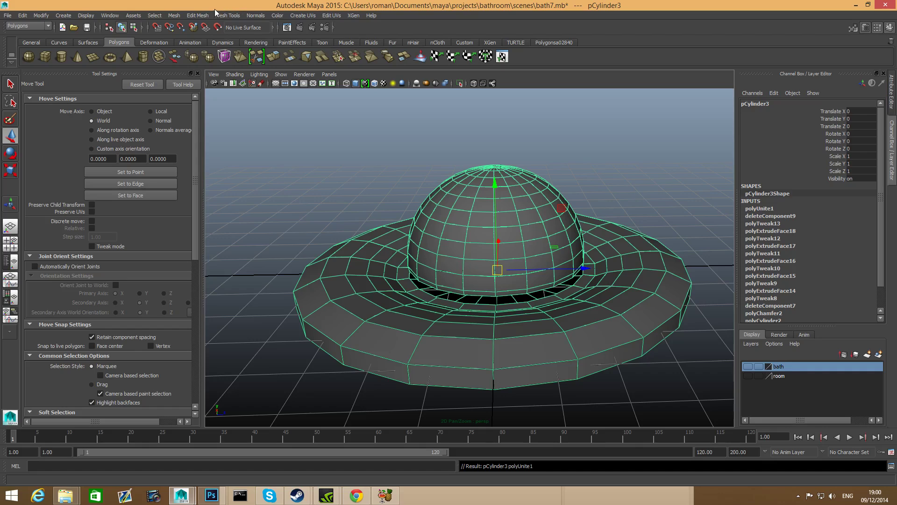
pyautogui.click(202, 15)
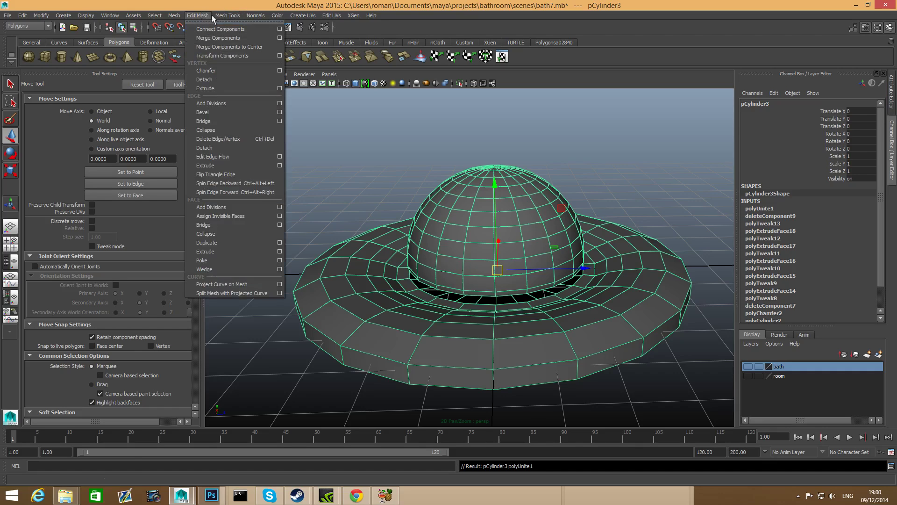
# With the Merge Vertex Tool, weld the first dome bottom vertices onto the ring, undoing one bad merge.
pyautogui.moveTo(228, 17)
pyautogui.click(282, 138)
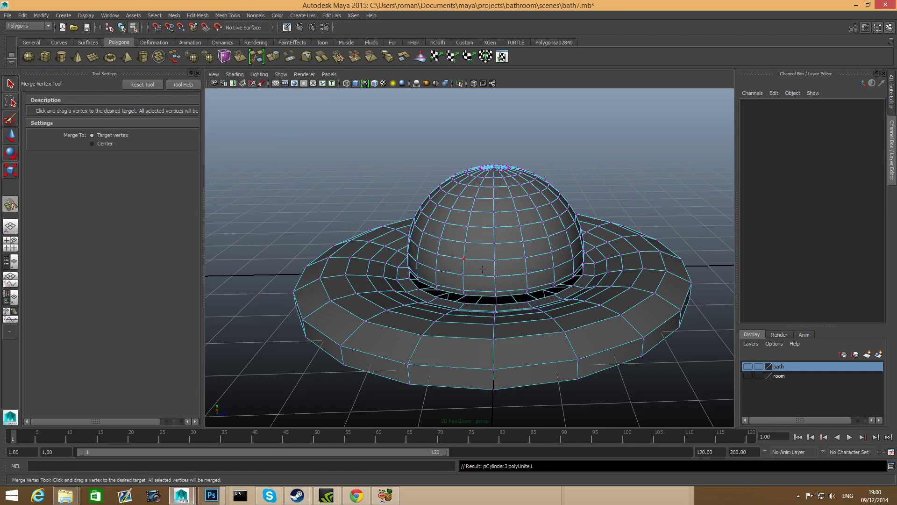
pyautogui.scroll(5, 495, 280)
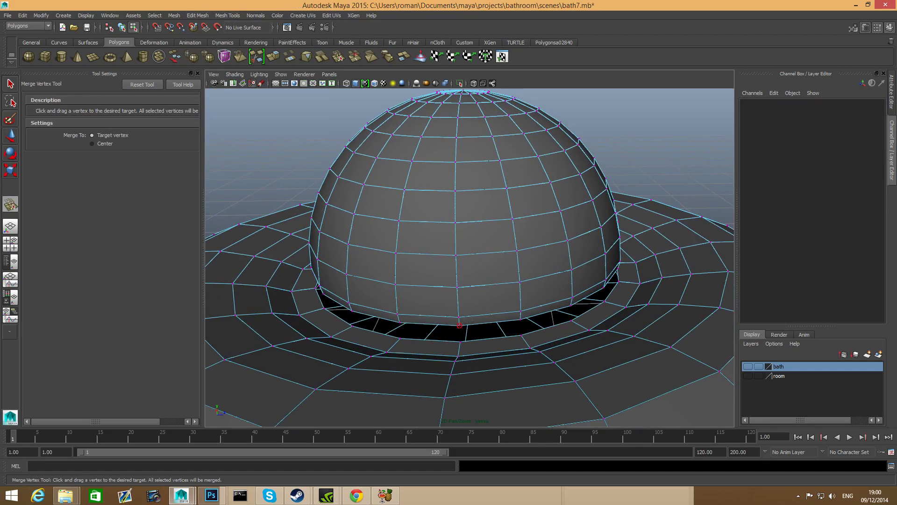
pyautogui.moveTo(460, 326)
pyautogui.mouseDown()
pyautogui.moveTo(530, 348)
pyautogui.moveTo(545, 326)
pyautogui.moveTo(505, 330)
pyautogui.moveTo(466, 319)
pyautogui.mouseUp()
pyautogui.hotkey('ctrl', 'z')
pyautogui.moveTo(519, 309); pyautogui.dragTo(520, 325)
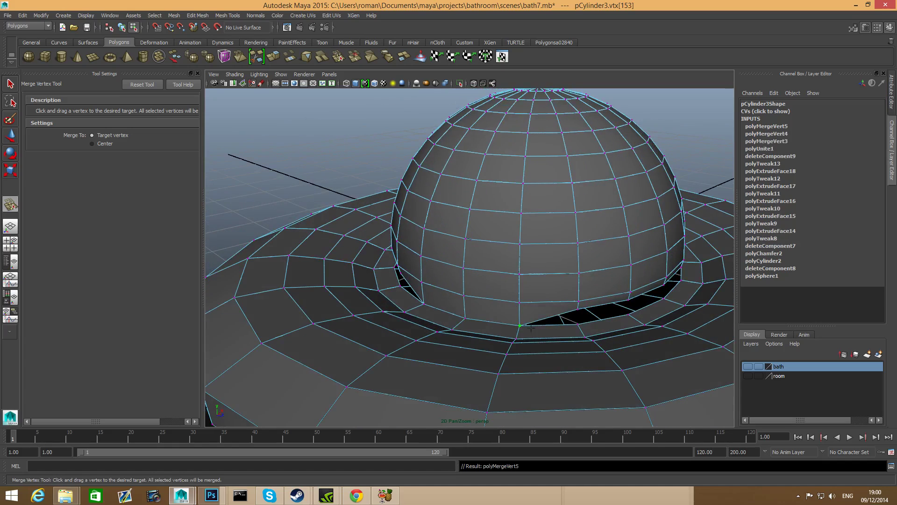
pyautogui.moveTo(577, 310); pyautogui.dragTo(578, 324)
# Weld the next run of dome bottom vertices onto the ring along the gap.
pyautogui.keyDown('alt'); pyautogui.moveTo(599, 314); pyautogui.dragTo(547, 332); pyautogui.keyUp('alt')
pyautogui.keyDown('alt'); pyautogui.moveTo(554, 339); pyautogui.dragTo(505, 306, button='middle'); pyautogui.keyUp('alt')
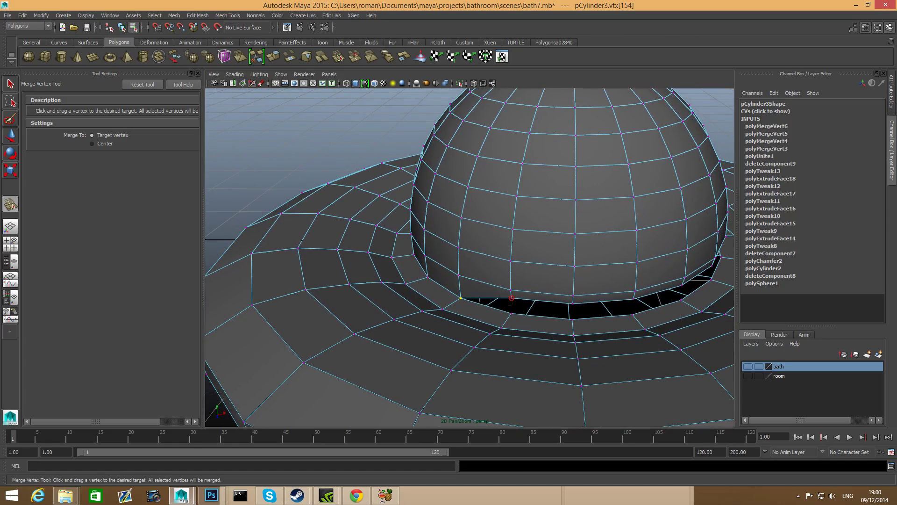
pyautogui.moveTo(511, 298); pyautogui.dragTo(472, 311)
pyautogui.keyDown('alt'); pyautogui.moveTo(472, 312); pyautogui.dragTo(464, 283); pyautogui.keyUp('alt')
pyautogui.moveTo(464, 283)
pyautogui.keyDown('alt'); pyautogui.mouseDown()
pyautogui.moveTo(469, 310)
pyautogui.moveTo(459, 298)
pyautogui.mouseUp(); pyautogui.keyUp('alt')
pyautogui.keyDown('alt'); pyautogui.moveTo(459, 298); pyautogui.dragTo(513, 289); pyautogui.keyUp('alt')
pyautogui.keyDown('alt'); pyautogui.moveTo(513, 289); pyautogui.dragTo(497, 306); pyautogui.keyUp('alt')
pyautogui.keyDown('alt'); pyautogui.moveTo(497, 306); pyautogui.dragTo(634, 205); pyautogui.keyUp('alt')
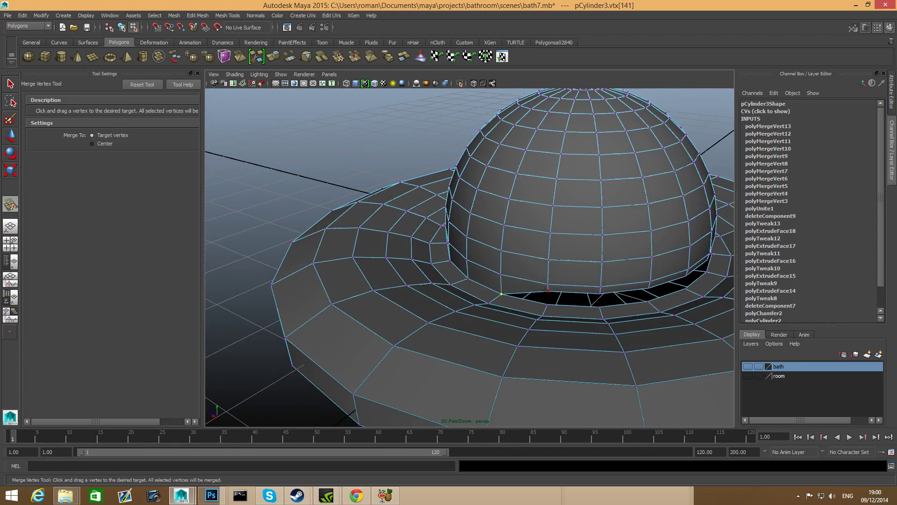
pyautogui.moveTo(542, 304); pyautogui.dragTo(542, 304)
# Weld the remaining dome vertices onto the ring on the far side of the gap.
pyautogui.moveTo(542, 304)
pyautogui.keyDown('alt'); pyautogui.mouseDown()
pyautogui.moveTo(516, 296)
pyautogui.moveTo(527, 305)
pyautogui.mouseUp(); pyautogui.keyUp('alt')
pyautogui.moveTo(576, 286); pyautogui.dragTo(577, 299)
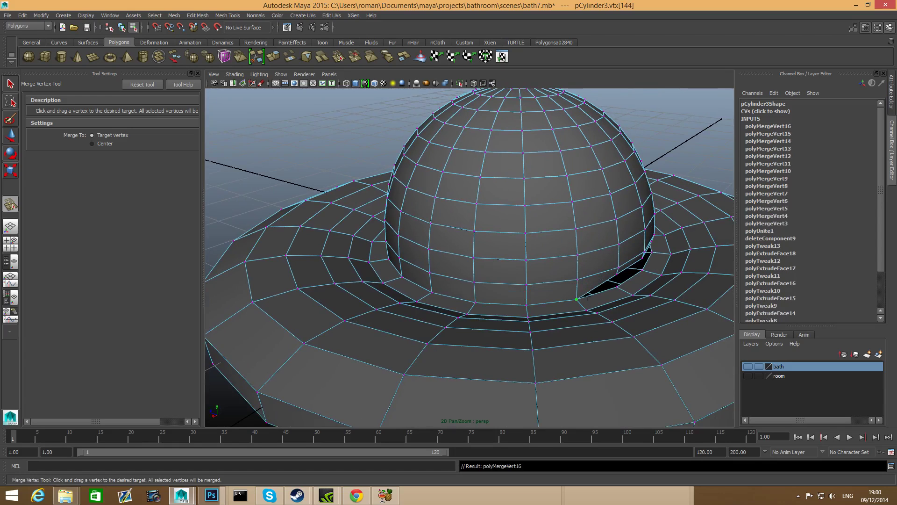
pyautogui.keyDown('alt'); pyautogui.moveTo(577, 300); pyautogui.dragTo(461, 308, button='middle'); pyautogui.keyUp('alt')
pyautogui.keyDown('alt'); pyautogui.moveTo(460, 308); pyautogui.dragTo(484, 286); pyautogui.keyUp('alt')
pyautogui.moveTo(528, 268); pyautogui.dragTo(481, 268)
pyautogui.keyDown('alt'); pyautogui.moveTo(590, 282); pyautogui.dragTo(487, 261, button='middle'); pyautogui.keyUp('alt')
pyautogui.keyDown('alt'); pyautogui.moveTo(488, 262); pyautogui.dragTo(527, 263); pyautogui.keyUp('alt')
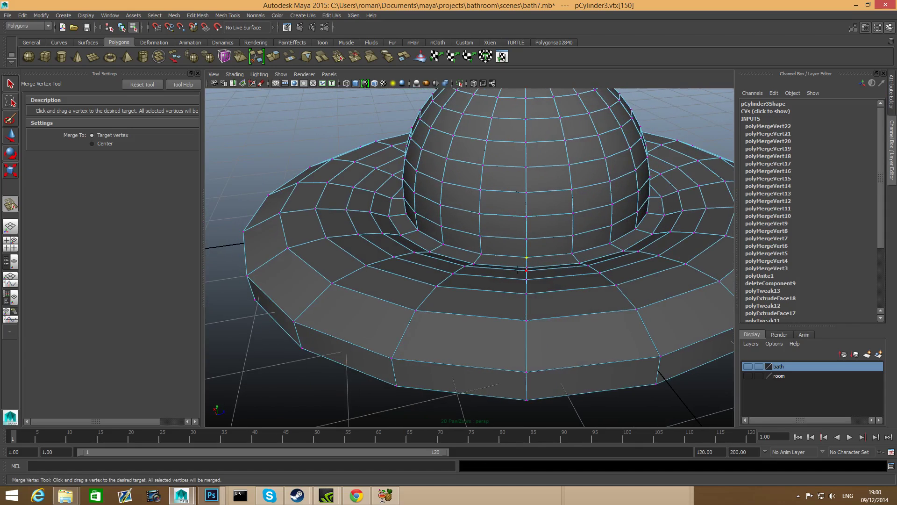
# Return to object mode and orbit around the welded faucet to inspect the closed gap.
pyautogui.press('F8')
pyautogui.scroll(-5, 362, 222)
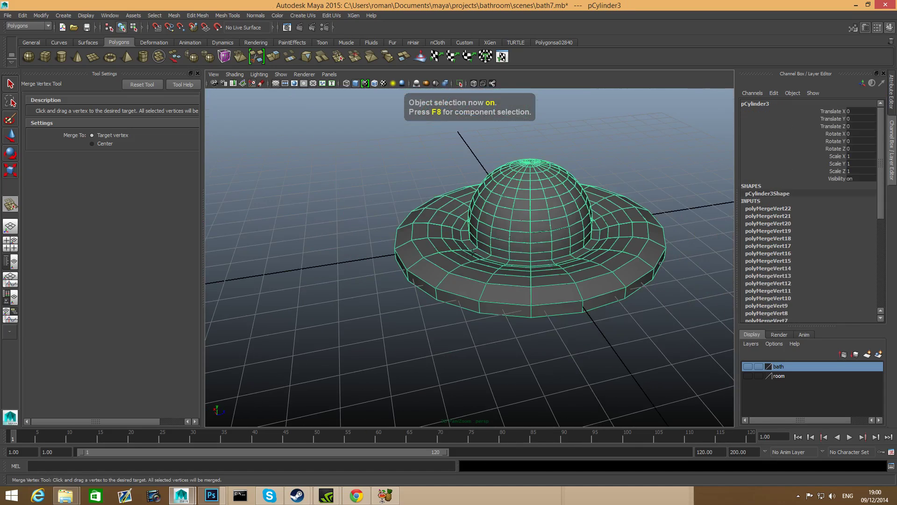
pyautogui.keyDown('alt'); pyautogui.moveTo(545, 254); pyautogui.dragTo(462, 232); pyautogui.keyUp('alt')
pyautogui.keyDown('alt'); pyautogui.moveTo(523, 253); pyautogui.dragTo(523, 262); pyautogui.keyUp('alt')
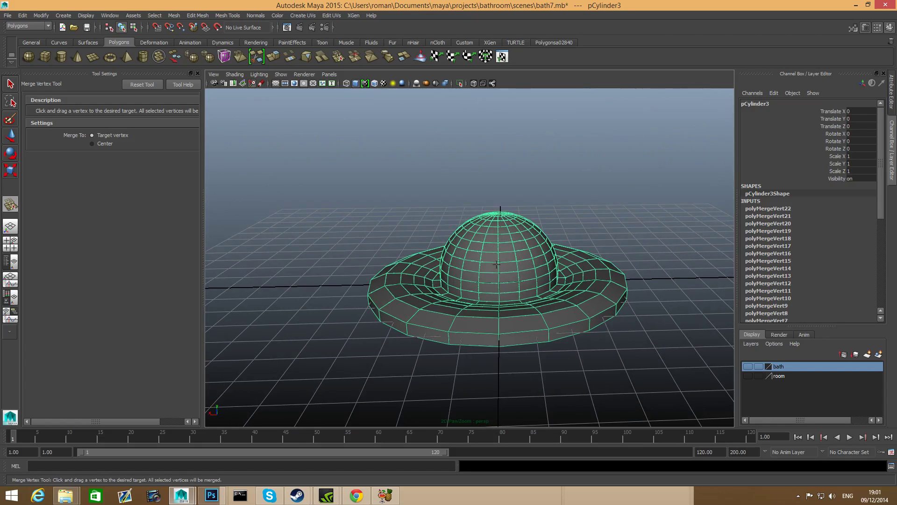
pyautogui.keyDown('alt'); pyautogui.moveTo(497, 264); pyautogui.dragTo(506, 280); pyautogui.keyUp('alt')
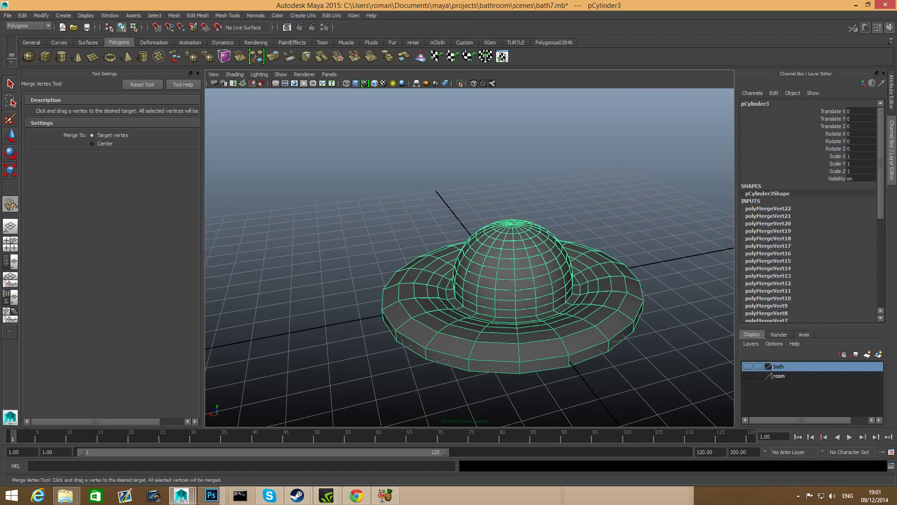
pyautogui.keyDown('alt'); pyautogui.moveTo(532, 397); pyautogui.dragTo(542, 372); pyautogui.keyUp('alt')
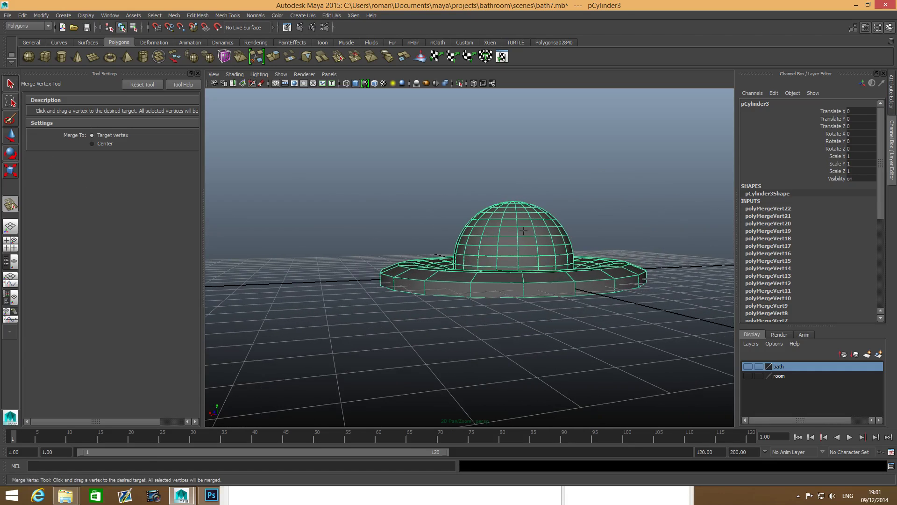
pyautogui.moveTo(524, 231); pyautogui.dragTo(521, 248, button='right')
# Marquee-select all the dome's faces and extract them from the dish.
pyautogui.press('q')
pyautogui.moveTo(400, 177); pyautogui.dragTo(594, 252)
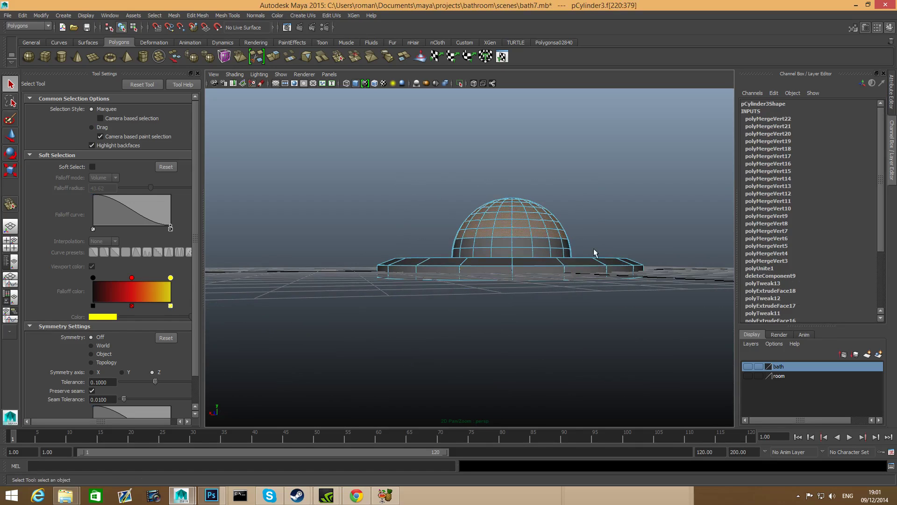
pyautogui.moveTo(391, 166); pyautogui.dragTo(475, 253)
pyautogui.keyDown('shift'); pyautogui.rightClick(475, 254); pyautogui.keyUp('shift')
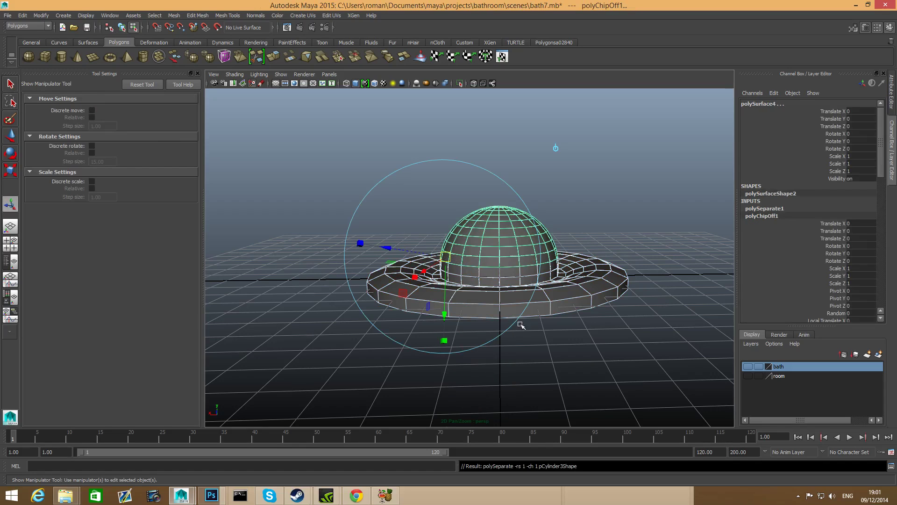
# Back in object mode, select only the separated dome, polySurface4.
pyautogui.press('F8')
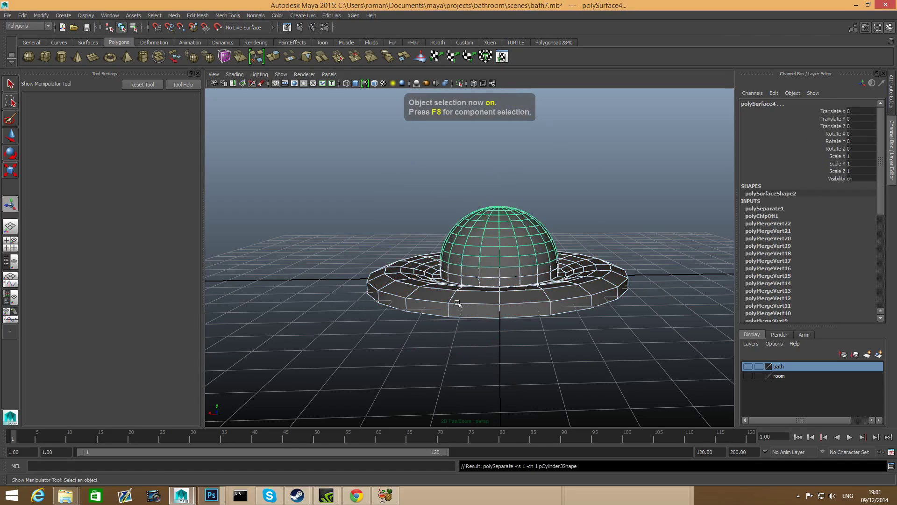
pyautogui.keyDown('shift'); pyautogui.click(540, 319); pyautogui.keyUp('shift')
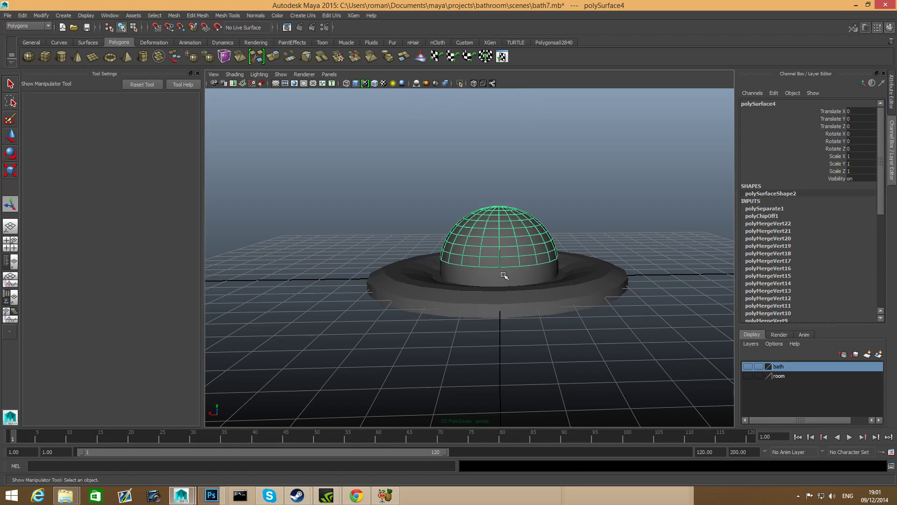
pyautogui.keyDown('alt'); pyautogui.moveTo(504, 275); pyautogui.dragTo(470, 273); pyautogui.keyUp('alt')
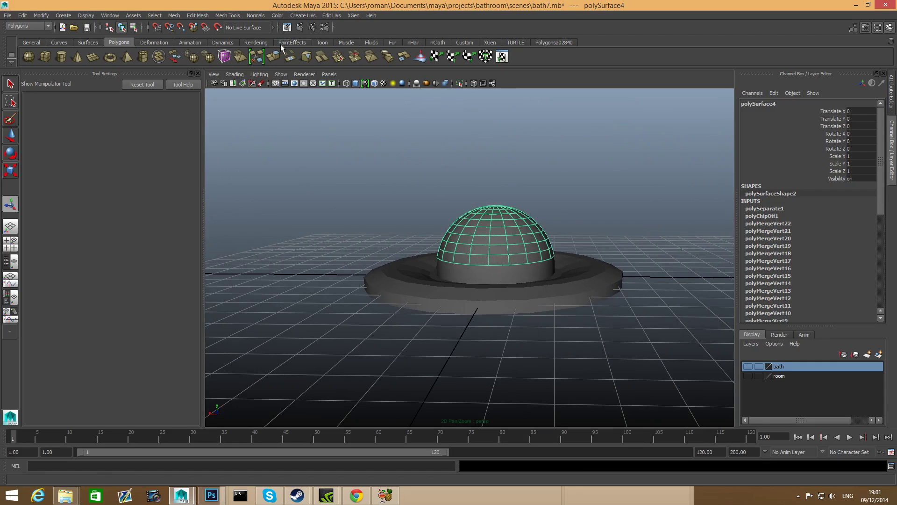
# Extrude the dome faces outward (polyExtrudeFace19) and reselect the dome in object mode.
pyautogui.click(275, 57)
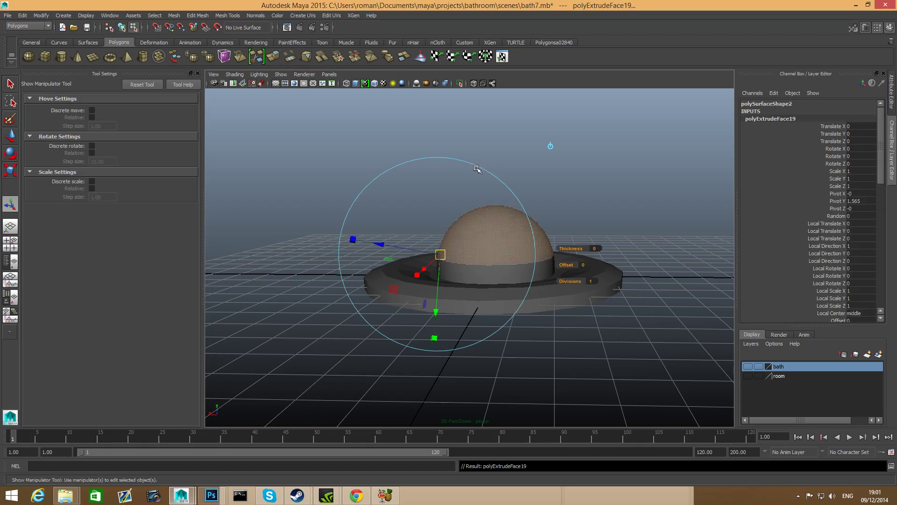
pyautogui.moveTo(387, 243); pyautogui.dragTo(365, 242)
pyautogui.press('F8')
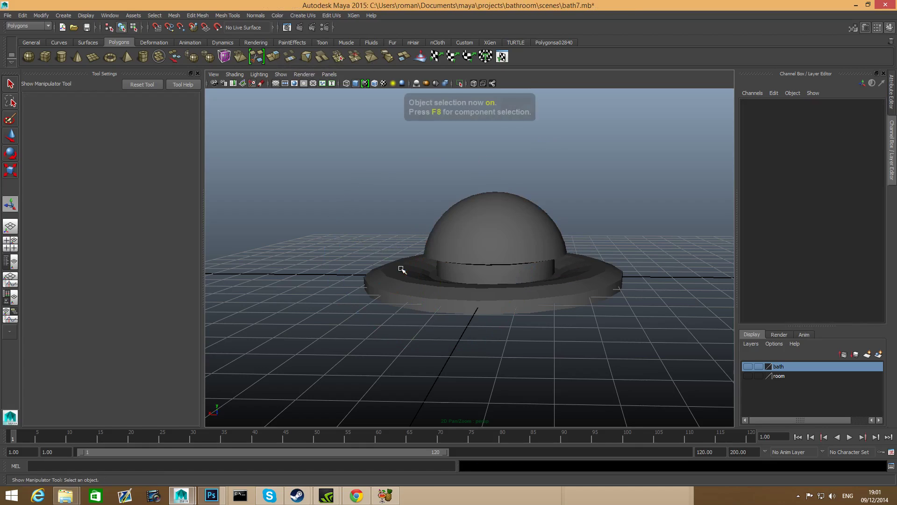
pyautogui.keyDown('alt'); pyautogui.moveTo(473, 255); pyautogui.dragTo(518, 248); pyautogui.keyUp('alt')
pyautogui.click(491, 261)
pyautogui.keyDown('alt'); pyautogui.moveTo(517, 247); pyautogui.dragTo(573, 252, button='right'); pyautogui.keyUp('alt')
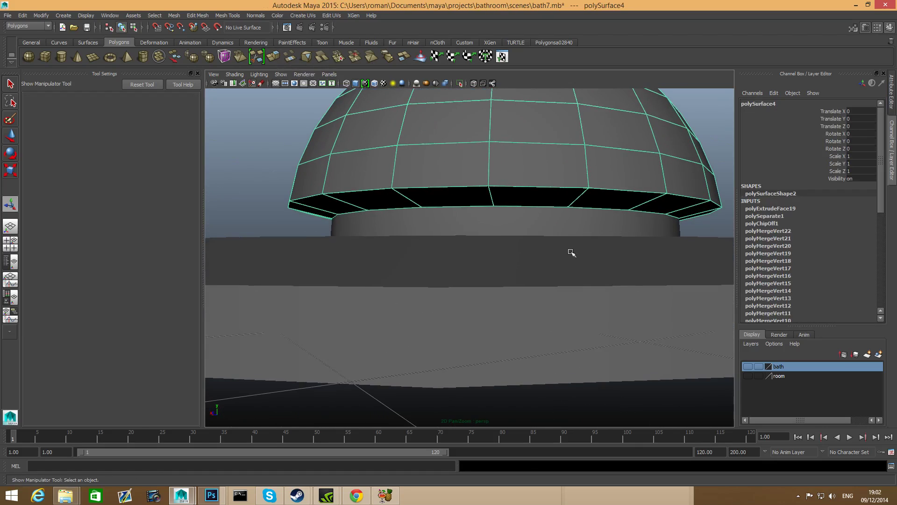
# Select the base plate, then the dome again, and switch the dome to face selection.
pyautogui.click(554, 219)
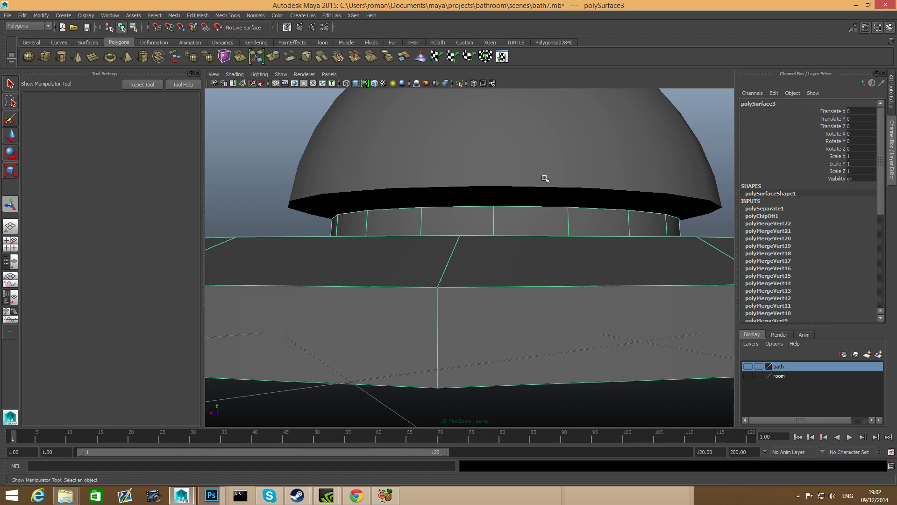
pyautogui.scroll(-6, 538, 196)
pyautogui.keyDown('alt'); pyautogui.moveTo(519, 216); pyautogui.dragTo(405, 234); pyautogui.keyUp('alt')
pyautogui.click(502, 265)
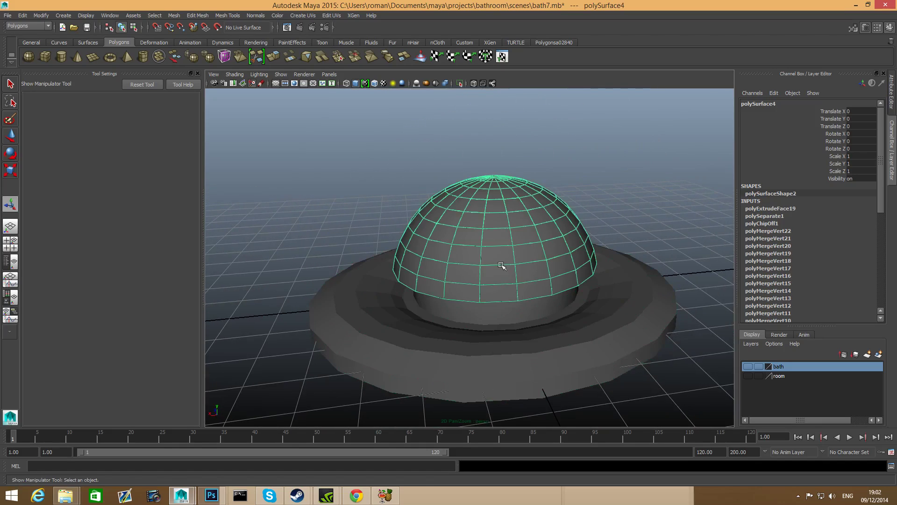
pyautogui.keyDown('alt'); pyautogui.moveTo(543, 279); pyautogui.dragTo(444, 282, button='right'); pyautogui.keyUp('alt')
pyautogui.keyDown('alt'); pyautogui.moveTo(445, 282); pyautogui.dragTo(545, 307); pyautogui.keyUp('alt')
pyautogui.keyDown('alt'); pyautogui.moveTo(544, 307); pyautogui.dragTo(494, 292, button='middle'); pyautogui.keyUp('alt')
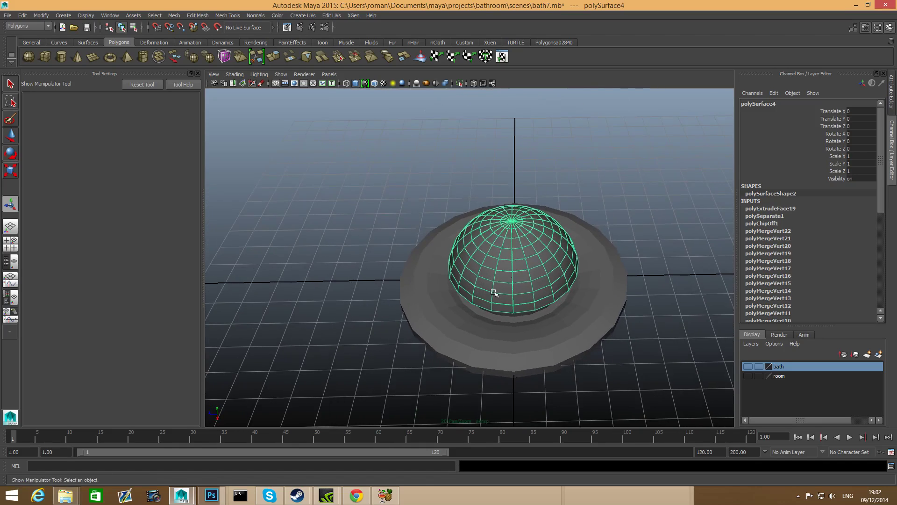
pyautogui.keyDown('alt'); pyautogui.moveTo(494, 293); pyautogui.dragTo(511, 257); pyautogui.keyUp('alt')
pyautogui.moveTo(511, 257); pyautogui.dragTo(499, 279, button='right')
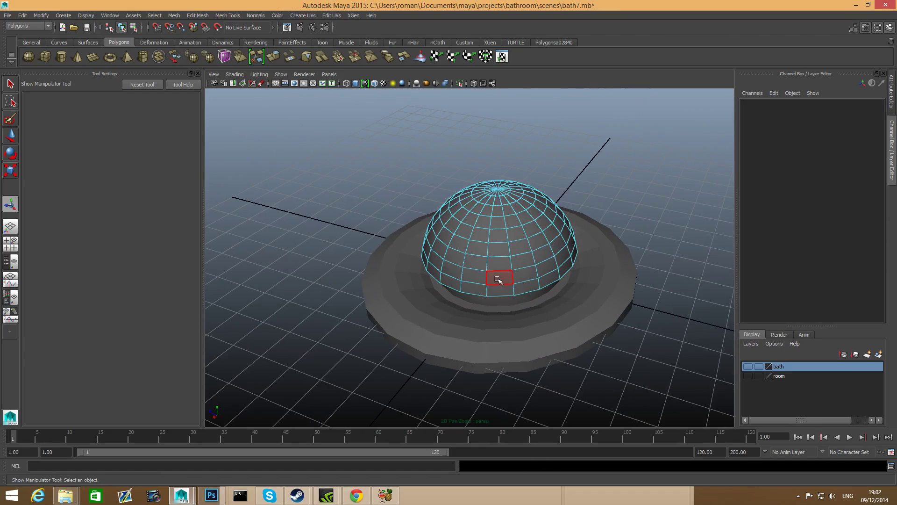
# Start a face patch on the dome's side with a strip of faces across its upper row.
pyautogui.click(496, 290)
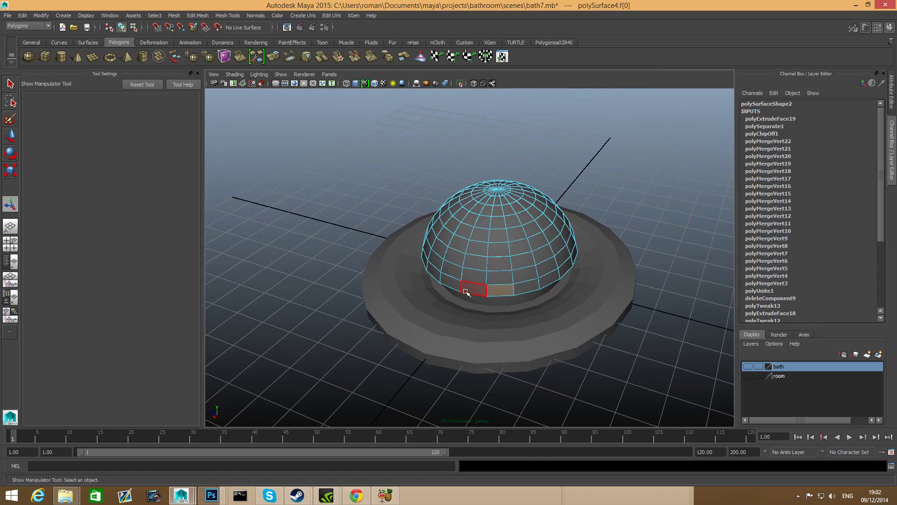
pyautogui.keyDown('shift'); pyautogui.click(465, 291); pyautogui.keyUp('shift')
pyautogui.keyDown('shift'); pyautogui.click(440, 280); pyautogui.keyUp('shift')
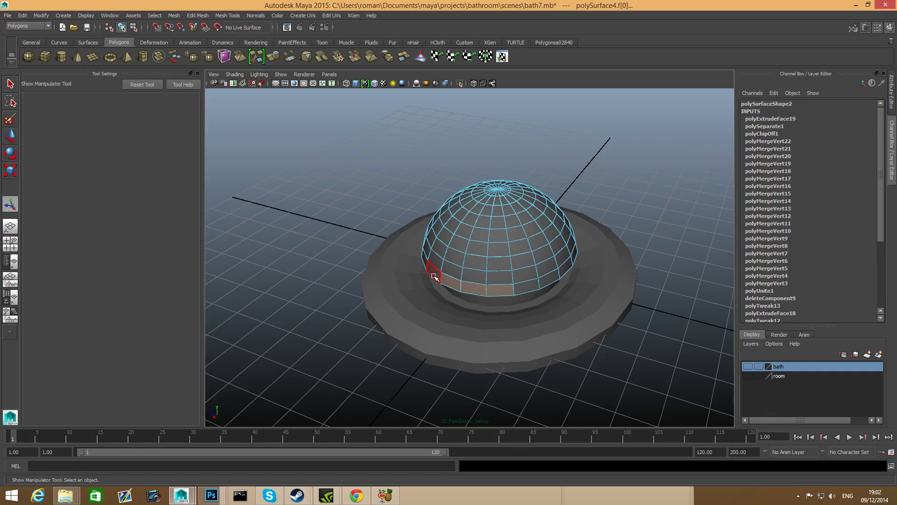
pyautogui.keyDown('alt'); pyautogui.moveTo(500, 287); pyautogui.dragTo(524, 234); pyautogui.keyUp('alt')
pyautogui.click(527, 223)
pyautogui.keyDown('shift'); pyautogui.click(514, 225); pyautogui.keyUp('shift')
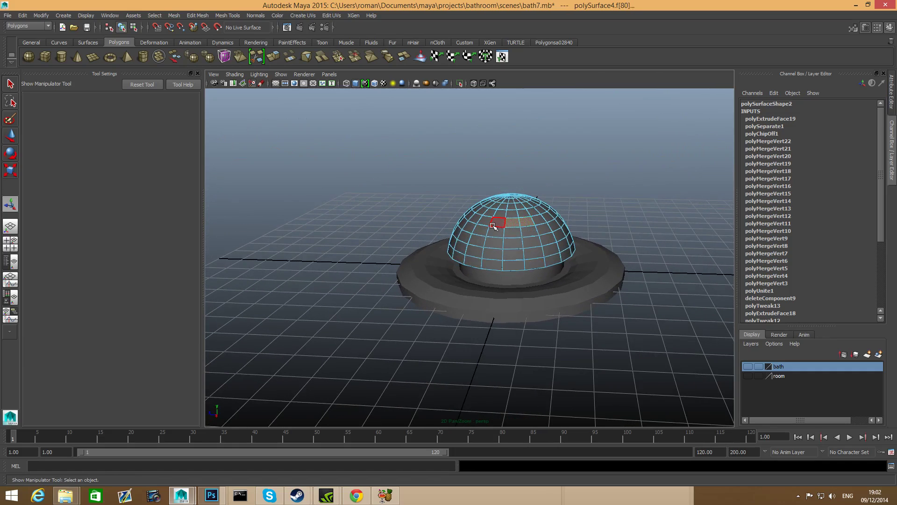
pyautogui.keyDown('shift'); pyautogui.click(498, 222); pyautogui.keyUp('shift')
pyautogui.keyDown('shift'); pyautogui.click(477, 221); pyautogui.keyUp('shift')
pyautogui.keyDown('shift'); pyautogui.click(480, 232); pyautogui.keyUp('shift')
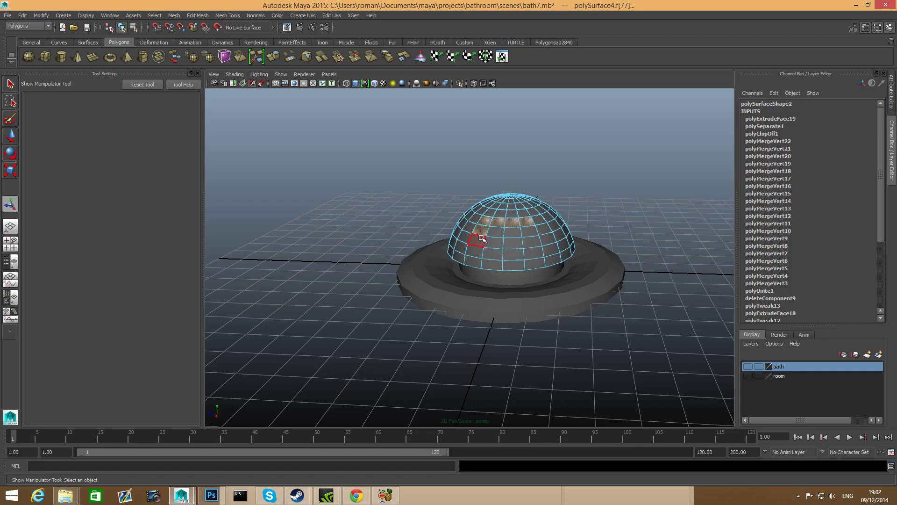
pyautogui.keyDown('shift'); pyautogui.click(477, 241); pyautogui.keyUp('shift')
# Add the left-column and lower-right faces to complete the dome face patch.
pyautogui.keyDown('shift'); pyautogui.click(475, 254); pyautogui.keyUp('shift')
pyautogui.keyDown('shift'); pyautogui.click(474, 261); pyautogui.keyUp('shift')
pyautogui.keyDown('shift'); pyautogui.click(534, 263); pyautogui.keyUp('shift')
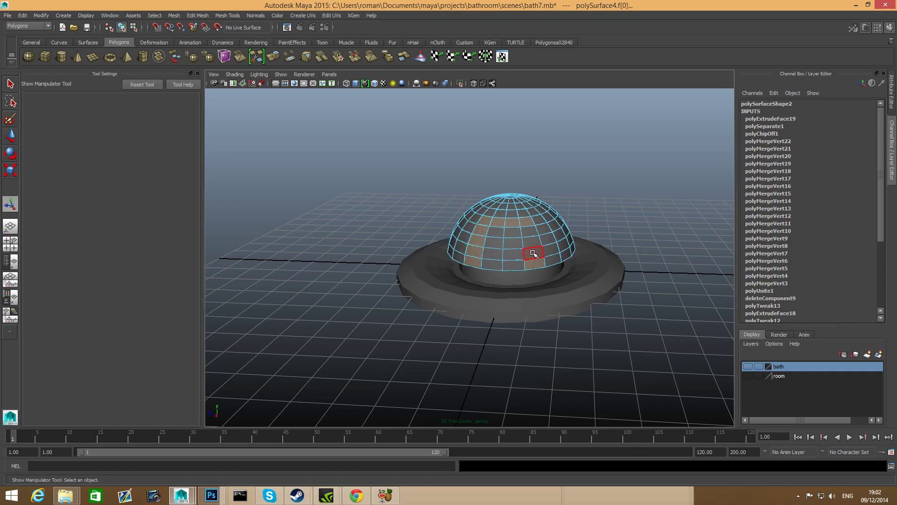
pyautogui.keyDown('shift'); pyautogui.click(534, 254); pyautogui.keyUp('shift')
pyautogui.moveTo(532, 244)
pyautogui.keyDown('shift'); pyautogui.mouseDown()
pyautogui.moveTo(531, 230)
pyautogui.moveTo(511, 234)
pyautogui.mouseUp(); pyautogui.keyUp('shift')
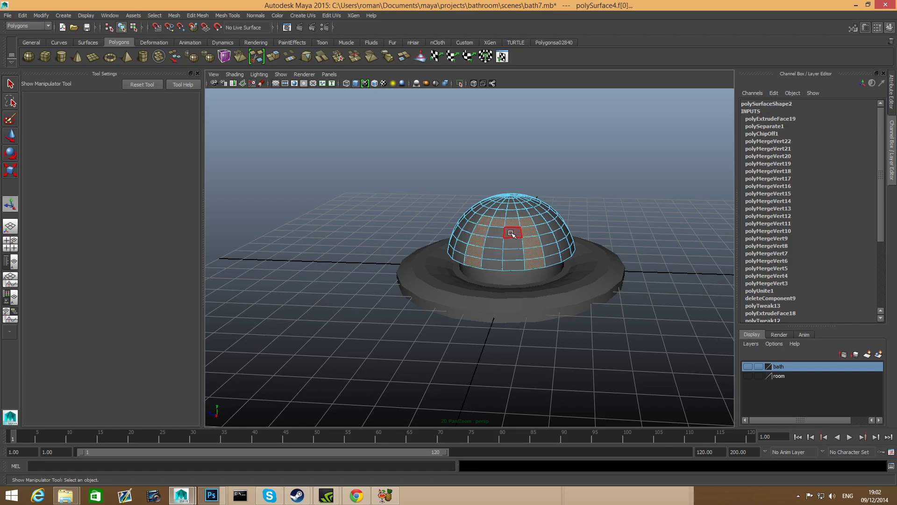
pyautogui.keyDown('alt'); pyautogui.moveTo(545, 268); pyautogui.dragTo(477, 280); pyautogui.keyUp('alt')
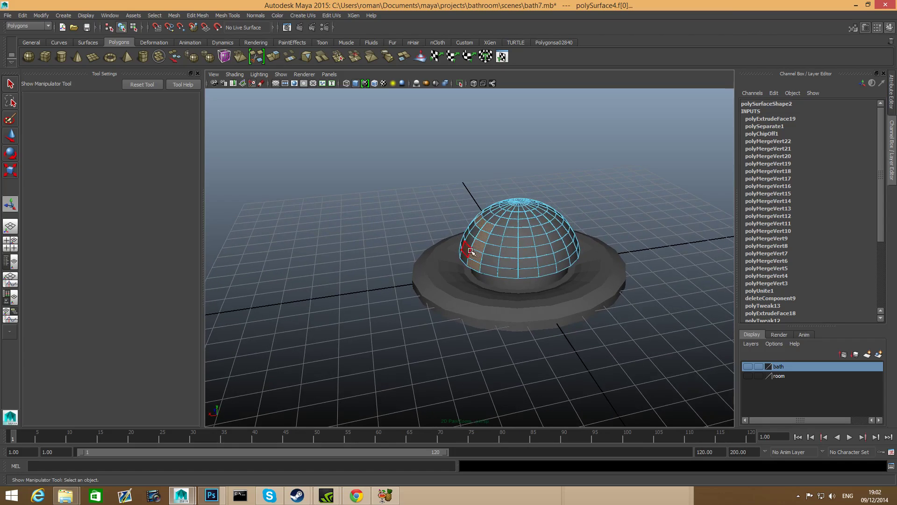
pyautogui.keyDown('alt'); pyautogui.moveTo(471, 251); pyautogui.dragTo(476, 260, button='middle'); pyautogui.keyUp('alt')
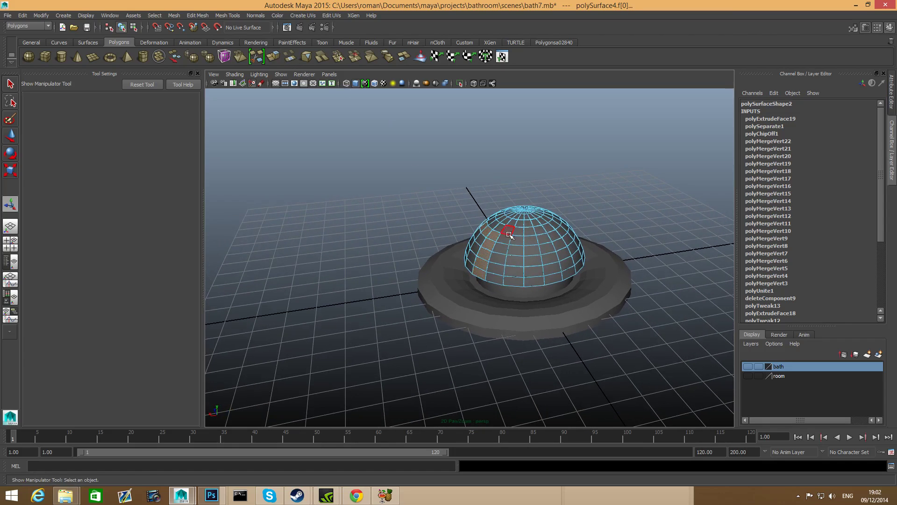
# Extrude the patch and drag it outward into a long sideways spout (polyExtrudeFace20).
pyautogui.hotkey('ctrl', 'e')
pyautogui.press('w')
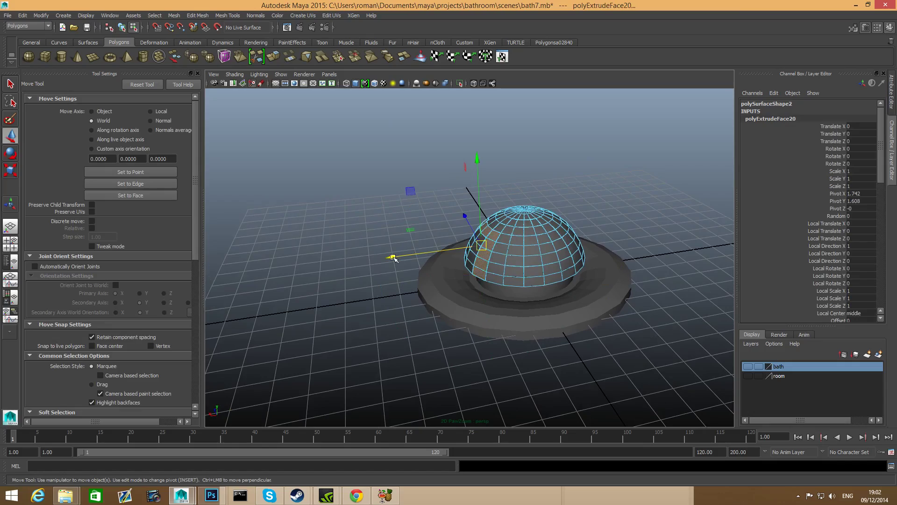
pyautogui.moveTo(394, 259); pyautogui.dragTo(289, 270)
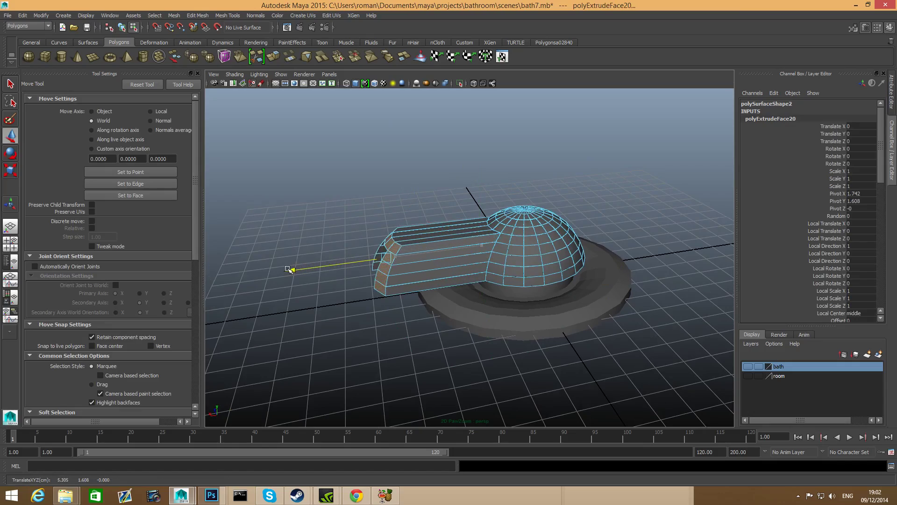
pyautogui.keyDown('alt'); pyautogui.moveTo(378, 272); pyautogui.dragTo(483, 277); pyautogui.keyUp('alt')
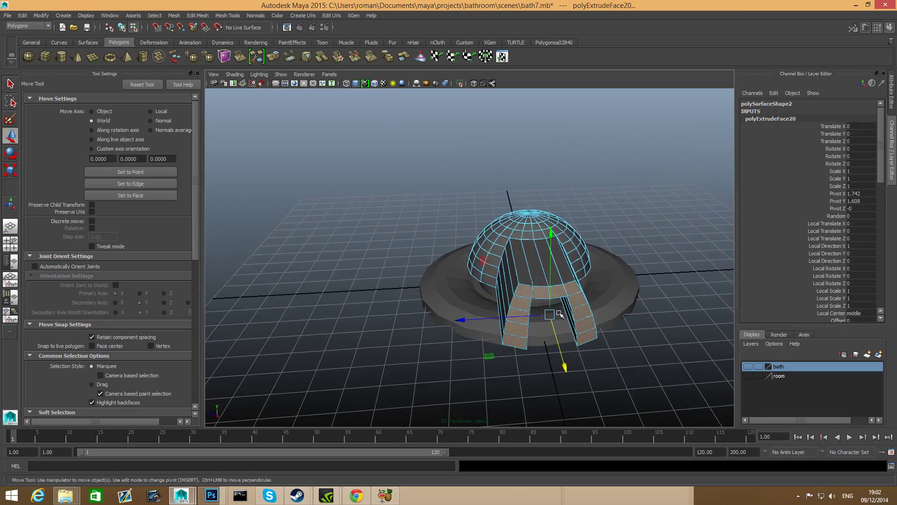
pyautogui.keyDown('alt'); pyautogui.moveTo(560, 314); pyautogui.dragTo(511, 294); pyautogui.keyUp('alt')
# Preview smoothing with 3 then back to 1 on the base plate and the dome-spout mesh.
pyautogui.press('F8')
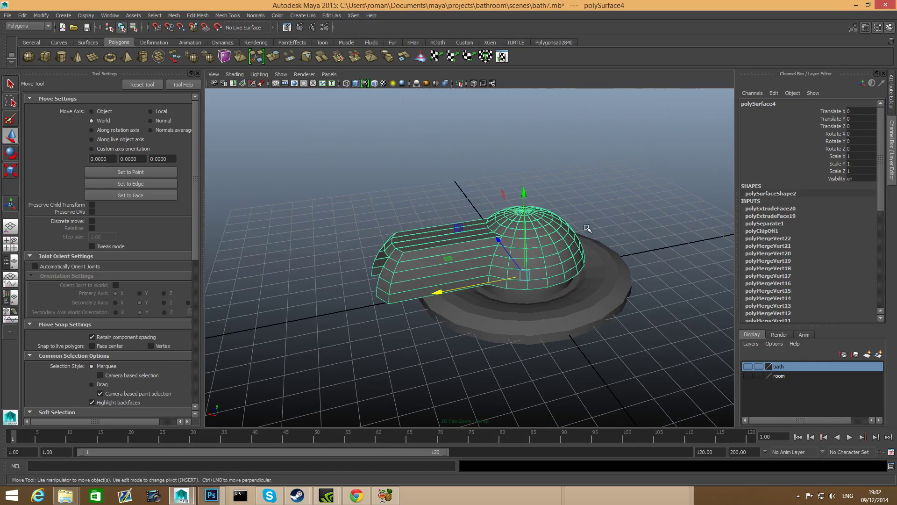
pyautogui.click(562, 322)
pyautogui.press('3')
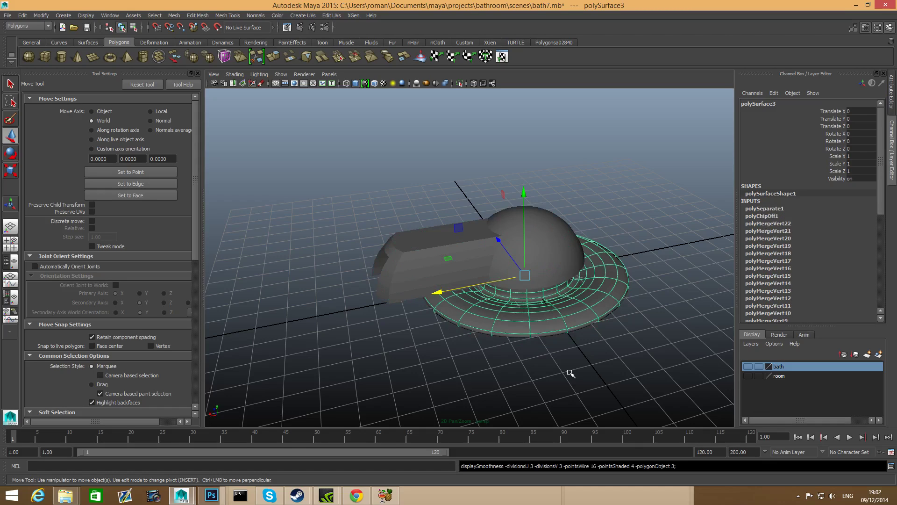
pyautogui.press('1')
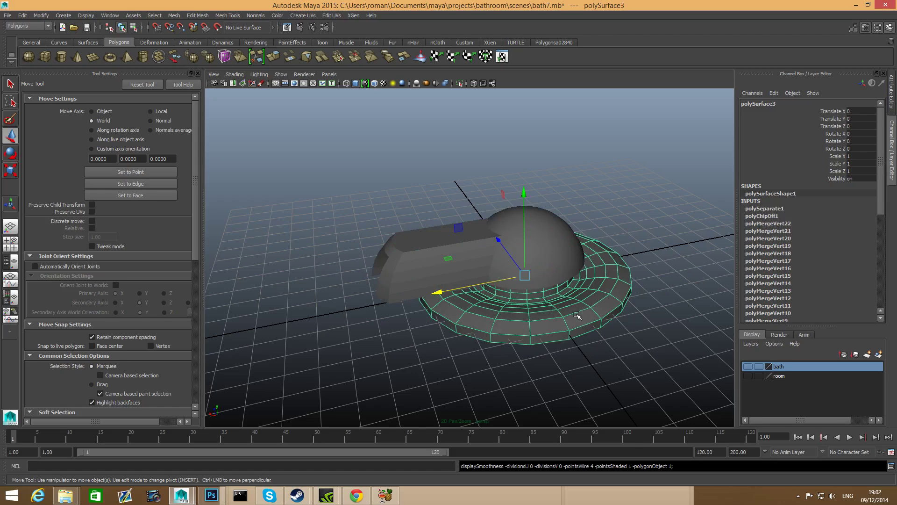
pyautogui.click(541, 236)
pyautogui.press('3')
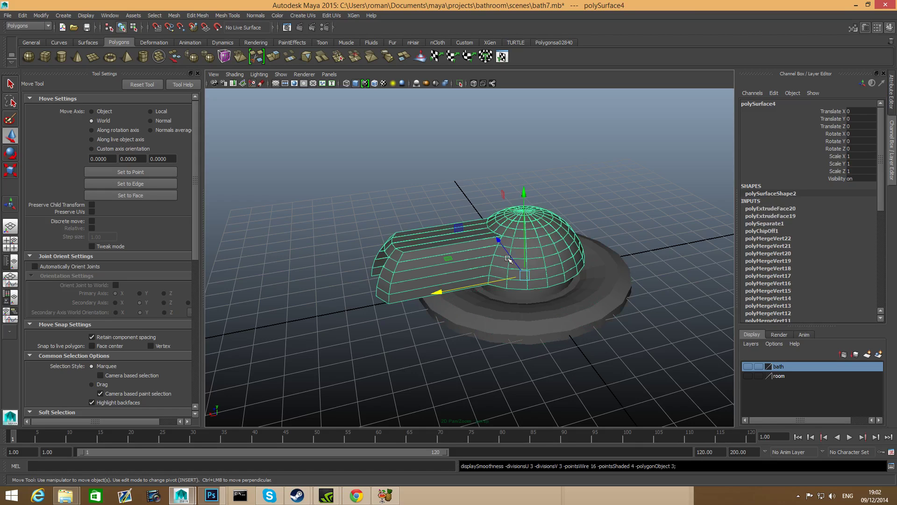
pyautogui.keyDown('alt'); pyautogui.moveTo(516, 284); pyautogui.dragTo(464, 273); pyautogui.keyUp('alt')
pyautogui.press('1')
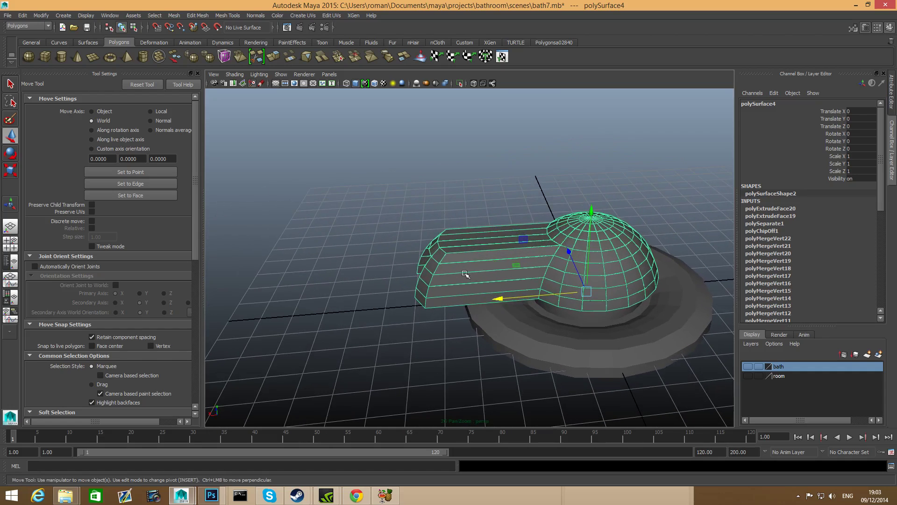
pyautogui.keyDown('shift'); pyautogui.rightClick(464, 272); pyautogui.keyUp('shift')
# With the Insert Edge Loop Tool, add two edge loops along the spout.
pyautogui.keyDown('shift'); pyautogui.moveTo(464, 272); pyautogui.dragTo(440, 282, button='right'); pyautogui.keyUp('shift')
pyautogui.keyDown('alt'); pyautogui.moveTo(441, 282); pyautogui.dragTo(479, 299, button='middle'); pyautogui.keyUp('alt')
pyautogui.keyDown('alt'); pyautogui.moveTo(479, 299); pyautogui.dragTo(539, 298, button='right'); pyautogui.keyUp('alt')
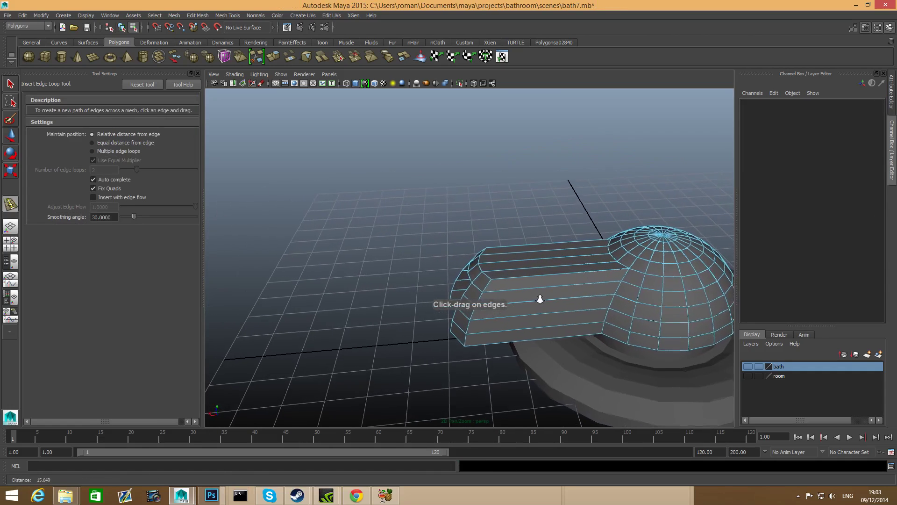
pyautogui.moveTo(510, 283); pyautogui.dragTo(494, 280)
pyautogui.moveTo(580, 273); pyautogui.dragTo(628, 274)
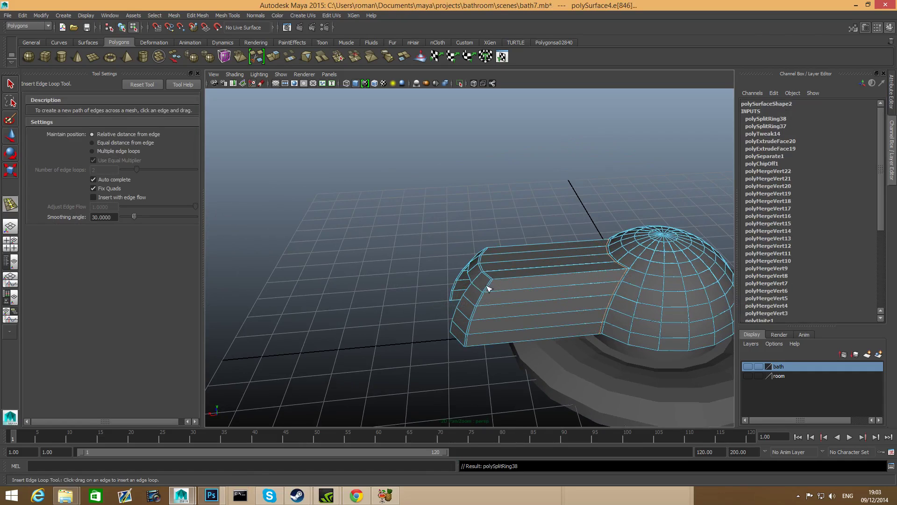
# Insert edge loops on either side of the opening.
pyautogui.keyDown('alt'); pyautogui.moveTo(545, 306); pyautogui.dragTo(656, 300); pyautogui.keyUp('alt')
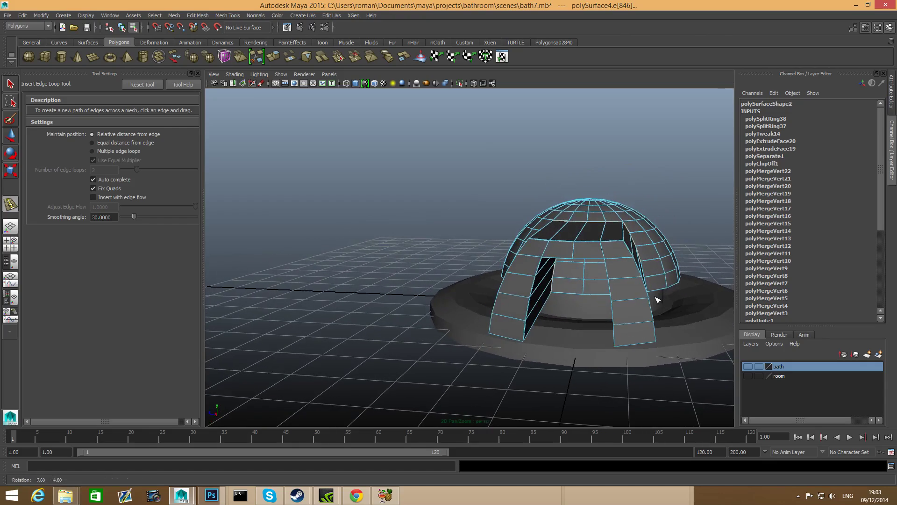
pyautogui.keyDown('alt'); pyautogui.moveTo(660, 298); pyautogui.dragTo(628, 307, button='middle'); pyautogui.keyUp('alt')
pyautogui.keyDown('alt'); pyautogui.moveTo(574, 279); pyautogui.dragTo(500, 252); pyautogui.keyUp('alt')
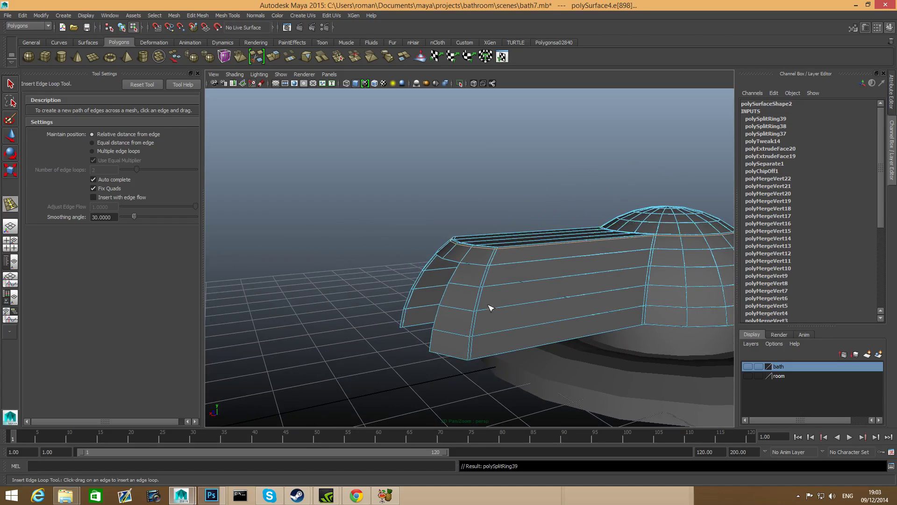
pyautogui.moveTo(473, 350); pyautogui.dragTo(474, 358)
pyautogui.keyDown('alt'); pyautogui.moveTo(473, 358); pyautogui.dragTo(528, 320); pyautogui.keyUp('alt')
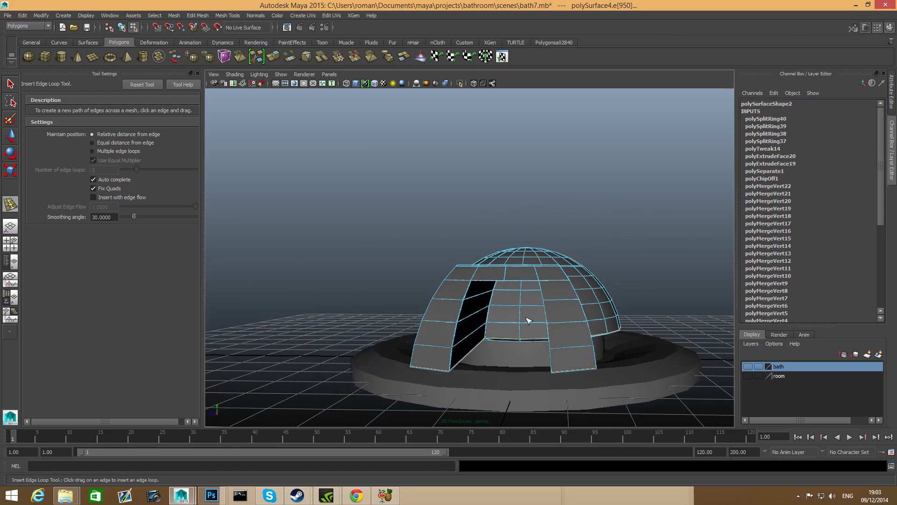
pyautogui.moveTo(546, 284); pyautogui.dragTo(543, 285)
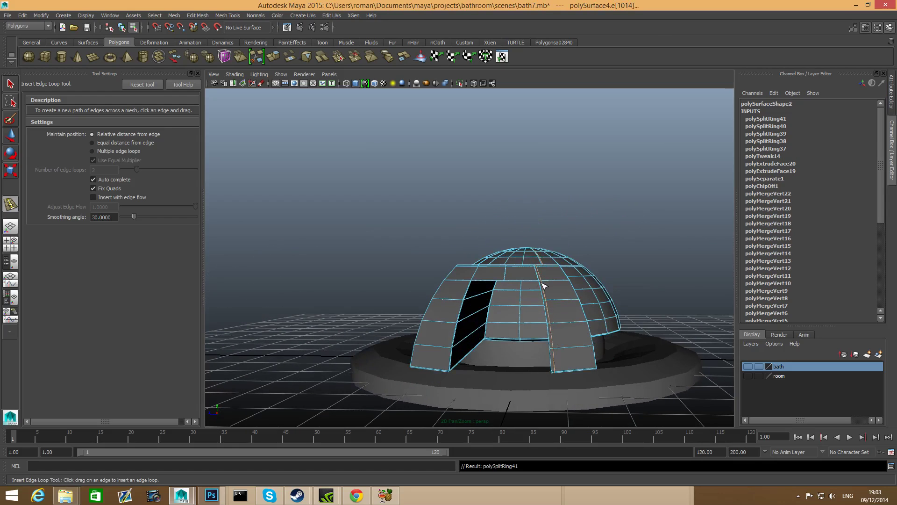
pyautogui.moveTo(468, 283); pyautogui.dragTo(538, 283)
# Orbit and zoom around the dome and spout top to inspect the new loops.
pyautogui.scroll(2, 533, 301)
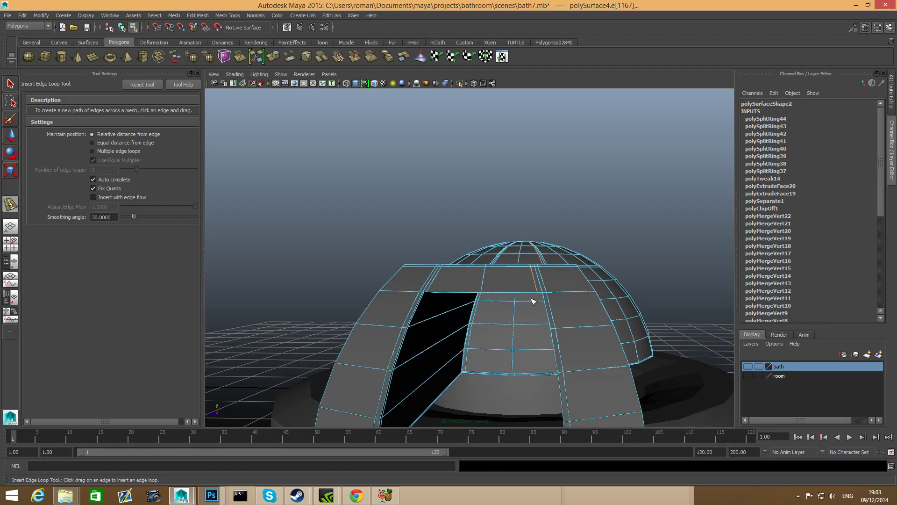
pyautogui.scroll(2, 531, 313)
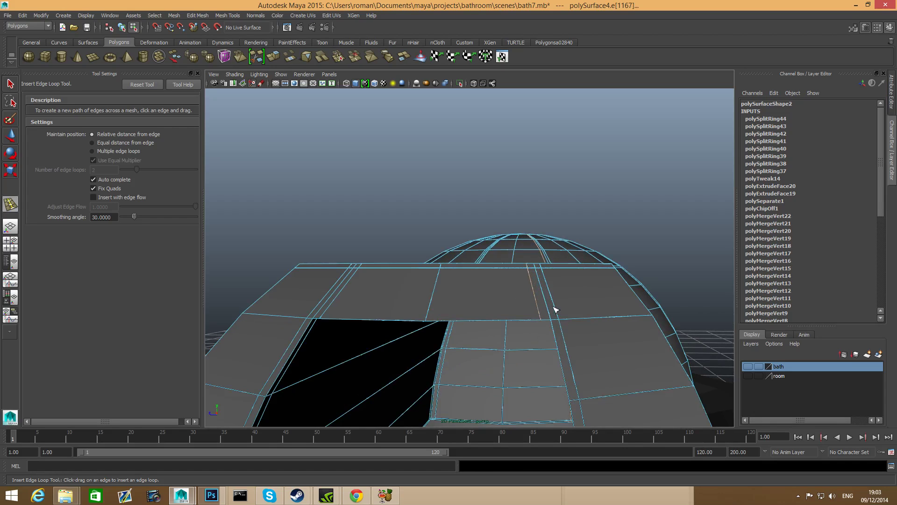
pyautogui.keyDown('alt'); pyautogui.moveTo(520, 333); pyautogui.dragTo(441, 360); pyautogui.keyUp('alt')
pyautogui.scroll(1, 524, 339)
pyautogui.keyDown('alt'); pyautogui.moveTo(538, 357); pyautogui.dragTo(506, 355); pyautogui.keyUp('alt')
pyautogui.keyDown('alt'); pyautogui.moveTo(506, 355); pyautogui.dragTo(510, 326, button='middle'); pyautogui.keyUp('alt')
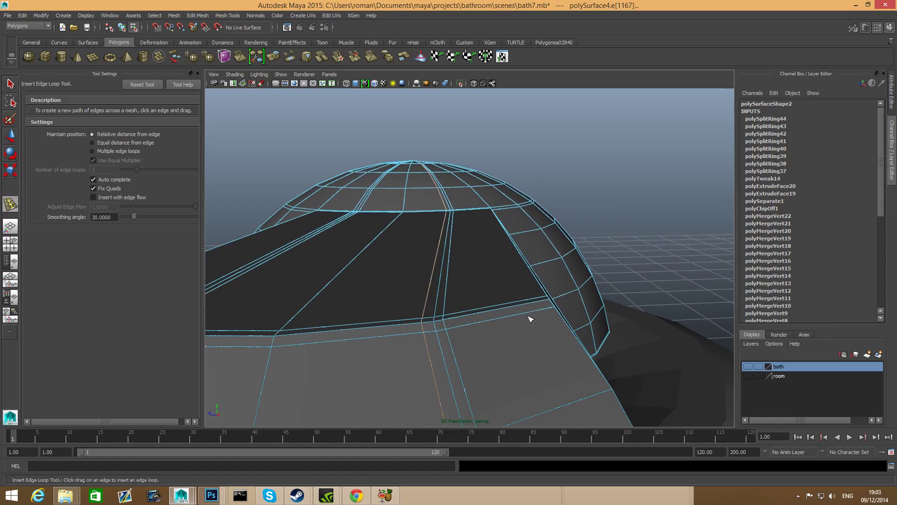
pyautogui.scroll(-5, 530, 319)
pyautogui.keyDown('alt'); pyautogui.moveTo(521, 338); pyautogui.dragTo(484, 296); pyautogui.keyUp('alt')
# Return to object mode and reselect the faucet mesh.
pyautogui.press('F8')
pyautogui.scroll(-3, 483, 341)
pyautogui.scroll(-3, 631, 349)
pyautogui.scroll(4, 589, 338)
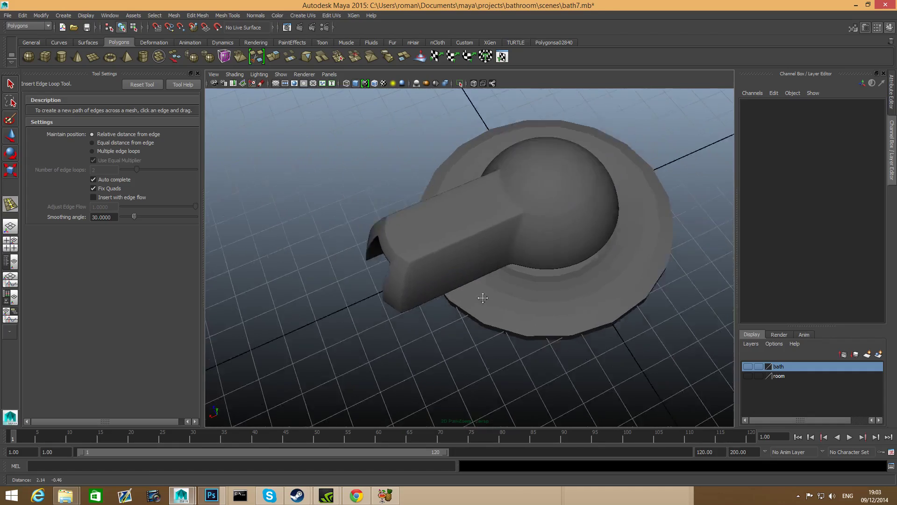
pyautogui.click(463, 290)
pyautogui.scroll(3, 575, 310)
pyautogui.keyDown('alt'); pyautogui.moveTo(575, 311); pyautogui.dragTo(495, 300); pyautogui.keyUp('alt')
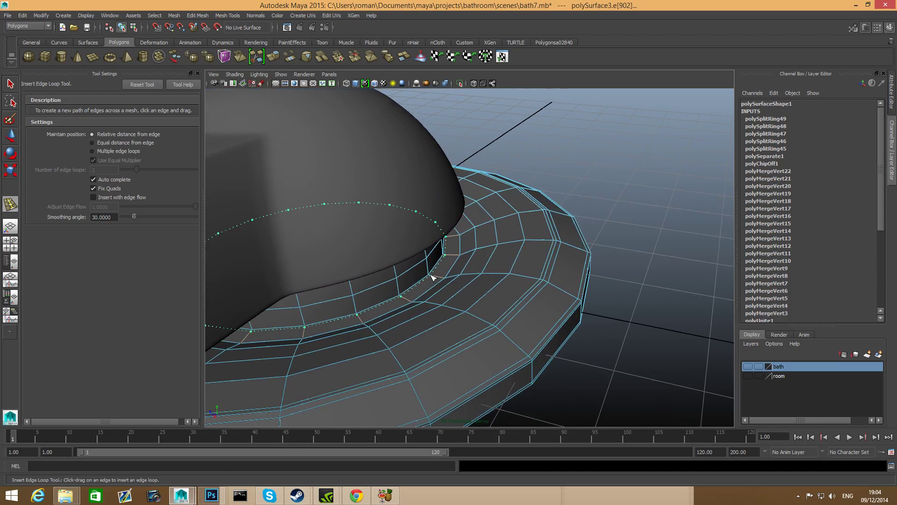
# Insert two more edge loops near the base's outer rim, then clear the selection.
pyautogui.moveTo(431, 275); pyautogui.dragTo(383, 280)
pyautogui.keyDown('alt'); pyautogui.moveTo(383, 279); pyautogui.dragTo(435, 230, button='right'); pyautogui.keyUp('alt')
pyautogui.keyDown('alt'); pyautogui.moveTo(434, 230); pyautogui.dragTo(423, 240); pyautogui.keyUp('alt')
pyautogui.keyDown('alt'); pyautogui.moveTo(423, 241); pyautogui.dragTo(426, 284); pyautogui.keyUp('alt')
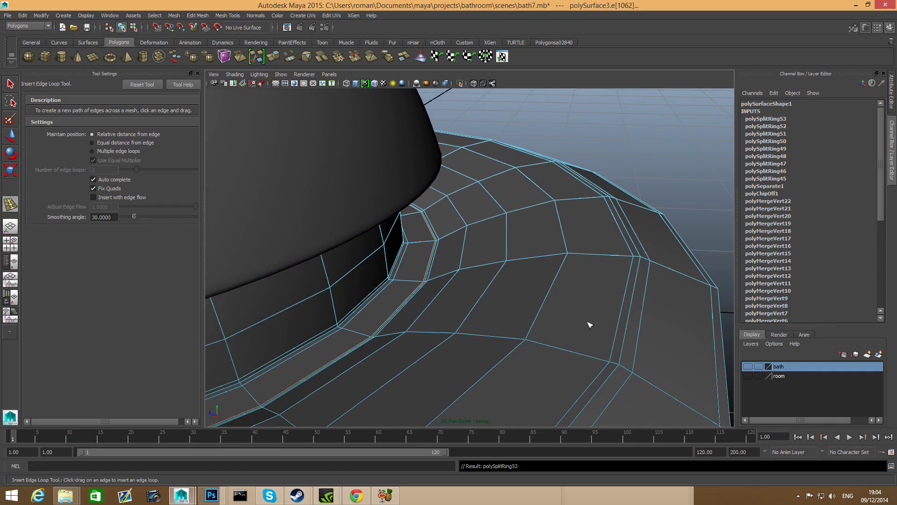
pyautogui.press('f')
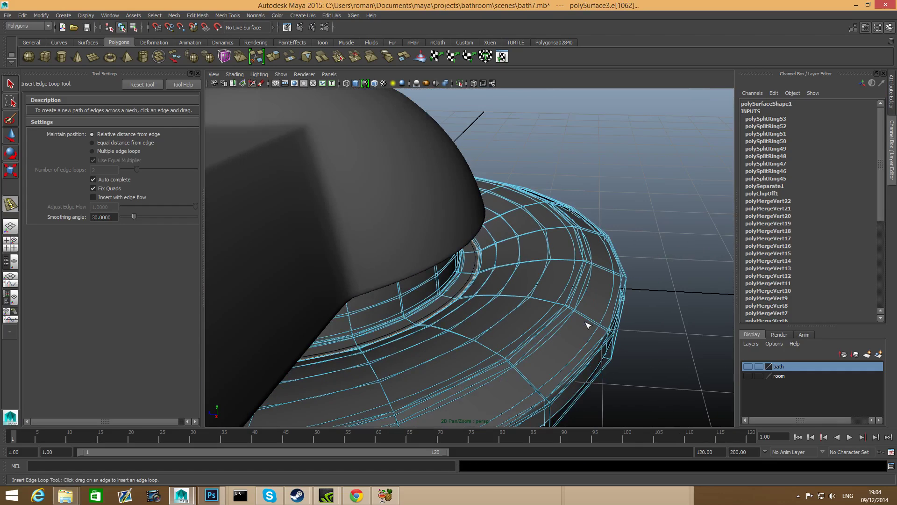
pyautogui.press('F8')
pyautogui.click(632, 309)
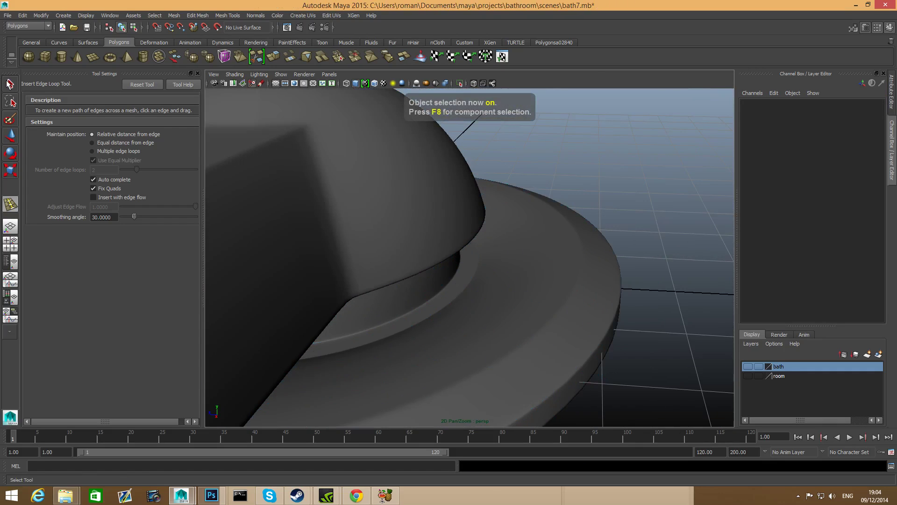
# Select the dome and handle mesh and switch it to face selection mode.
pyautogui.click(8, 80)
pyautogui.click(555, 298)
pyautogui.scroll(-4, 628, 296)
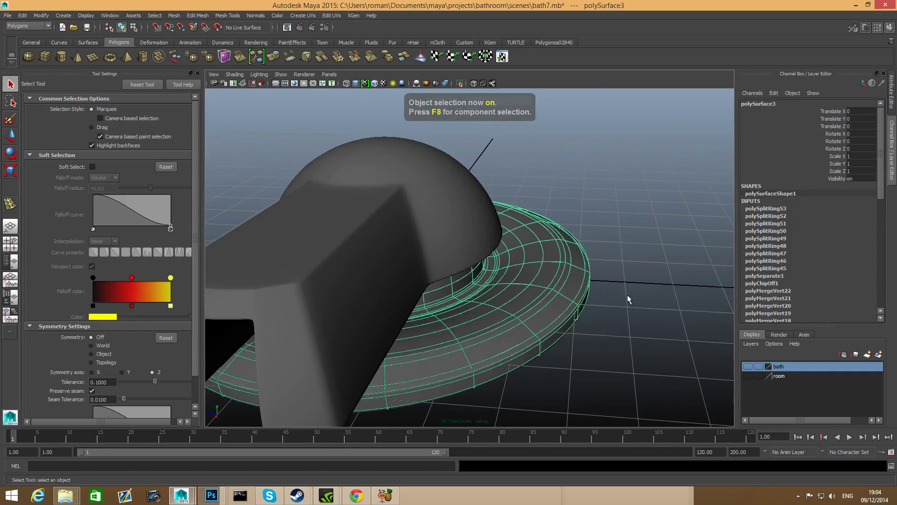
pyautogui.click(628, 299)
pyautogui.keyDown('alt'); pyautogui.moveTo(627, 300); pyautogui.dragTo(387, 263); pyautogui.keyUp('alt')
pyautogui.scroll(5, 387, 263)
pyautogui.keyDown('alt'); pyautogui.moveTo(556, 252); pyautogui.dragTo(550, 338, button='middle'); pyautogui.keyUp('alt')
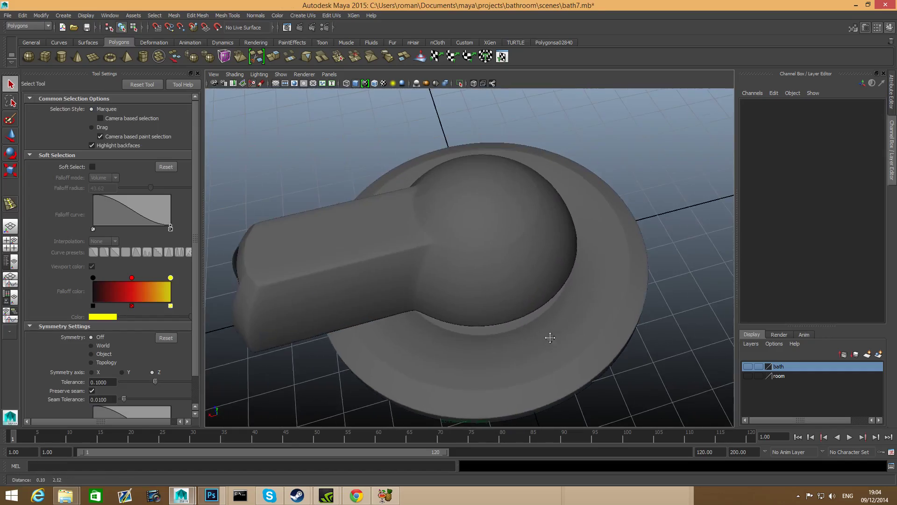
pyautogui.click(459, 285)
pyautogui.keyDown('alt'); pyautogui.moveTo(459, 284); pyautogui.dragTo(423, 283); pyautogui.keyUp('alt')
pyautogui.scroll(3, 412, 276)
pyautogui.keyDown('alt'); pyautogui.moveTo(530, 239); pyautogui.dragTo(526, 280); pyautogui.keyUp('alt')
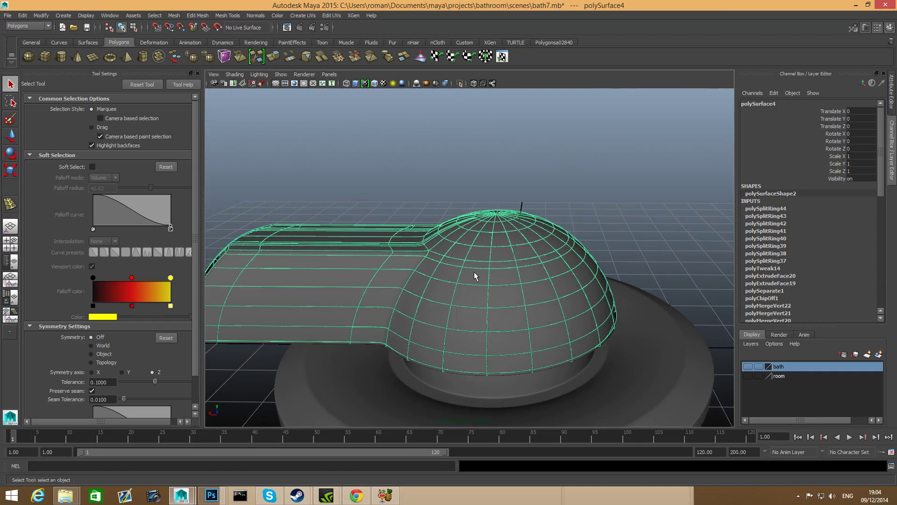
pyautogui.moveTo(461, 255); pyautogui.dragTo(455, 264, button='right')
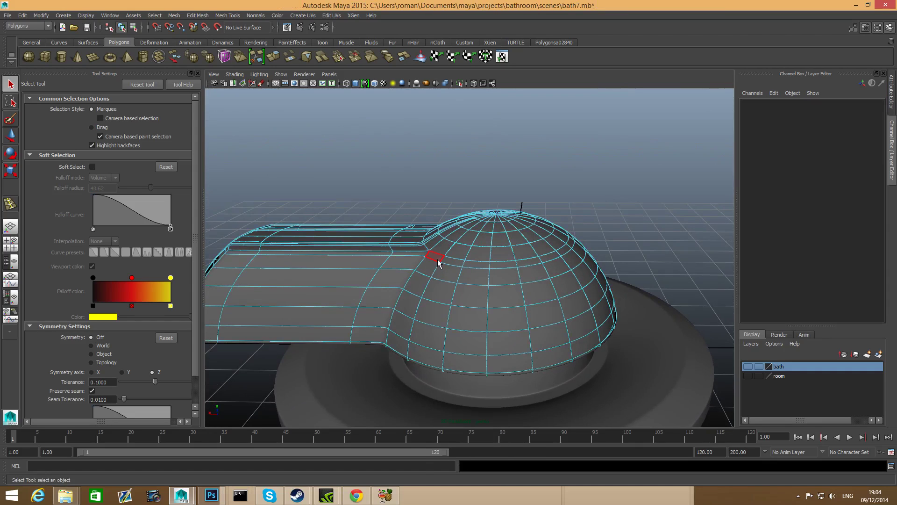
# Select the first band of faces across the front of the dome's upper ring.
pyautogui.keyDown('alt'); pyautogui.moveTo(499, 264); pyautogui.dragTo(476, 319, button='middle'); pyautogui.keyUp('alt')
pyautogui.keyDown('alt'); pyautogui.moveTo(476, 318); pyautogui.dragTo(457, 323); pyautogui.keyUp('alt')
pyautogui.keyDown('alt'); pyautogui.moveTo(462, 323); pyautogui.dragTo(524, 317, button='right'); pyautogui.keyUp('alt')
pyautogui.keyDown('alt'); pyautogui.moveTo(525, 317); pyautogui.dragTo(431, 321); pyautogui.keyUp('alt')
pyautogui.click(403, 342)
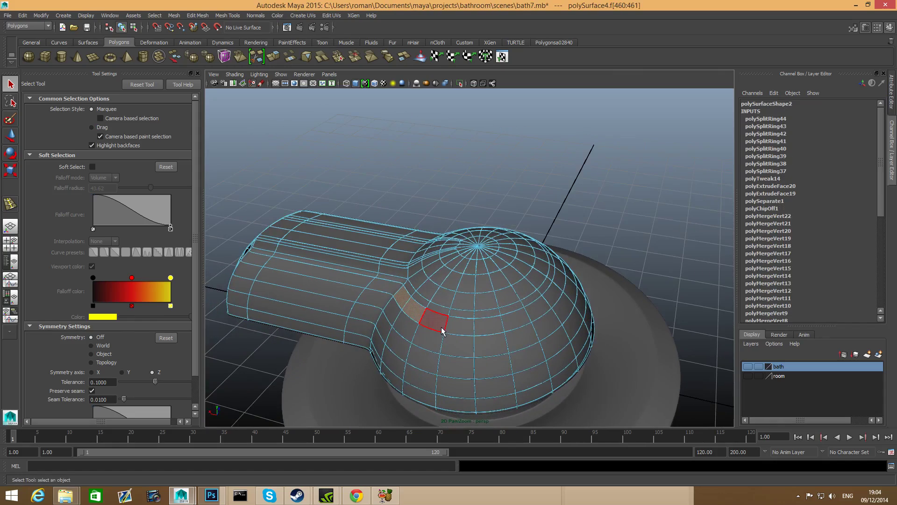
pyautogui.keyDown('shift'); pyautogui.doubleClick(461, 323); pyautogui.keyUp('shift')
pyautogui.keyDown('shift'); pyautogui.click(511, 324); pyautogui.keyUp('shift')
pyautogui.keyDown('shift'); pyautogui.click(534, 314); pyautogui.keyUp('shift')
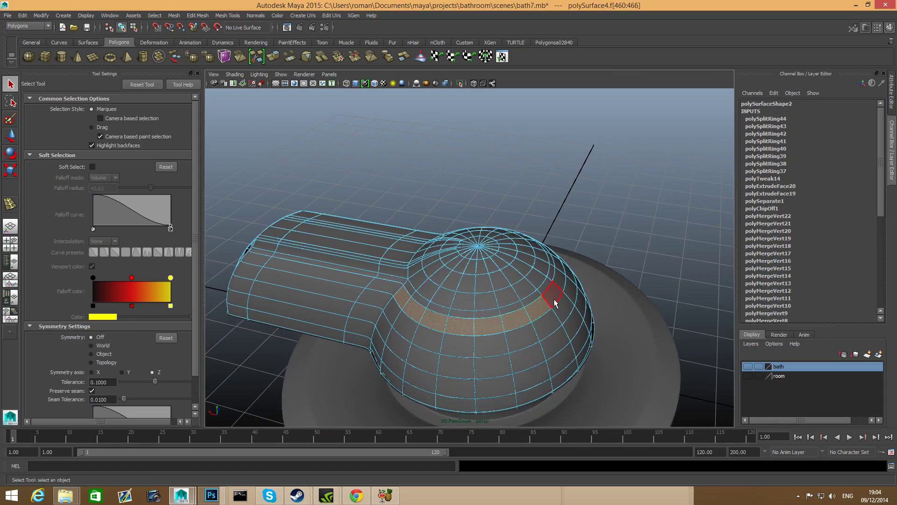
pyautogui.keyDown('shift'); pyautogui.click(556, 302); pyautogui.keyUp('shift')
# Extend the face band around the far side of the dome to complete the ring.
pyautogui.keyDown('alt'); pyautogui.moveTo(563, 302); pyautogui.dragTo(437, 324); pyautogui.keyUp('alt')
pyautogui.keyDown('shift'); pyautogui.click(563, 320); pyautogui.keyUp('shift')
pyautogui.keyDown('shift'); pyautogui.click(592, 324); pyautogui.keyUp('shift')
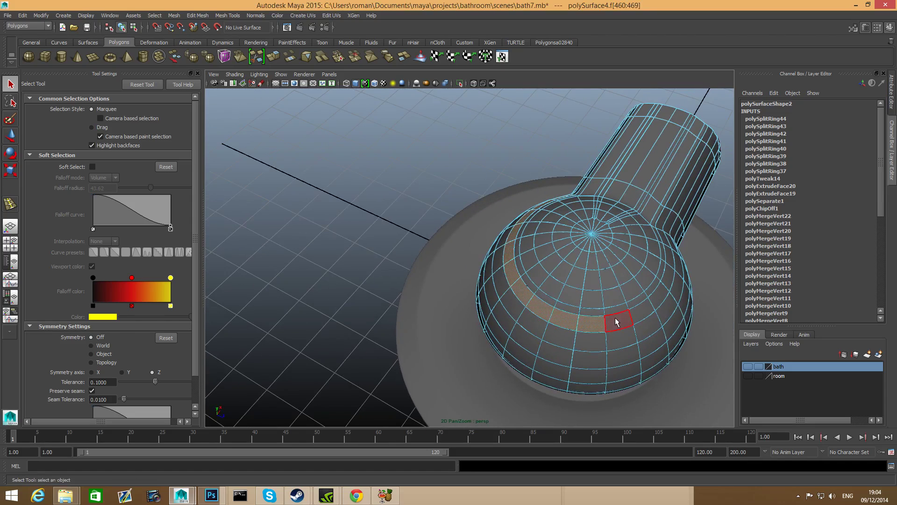
pyautogui.keyDown('shift'); pyautogui.click(617, 321); pyautogui.keyUp('shift')
pyautogui.keyDown('shift'); pyautogui.click(642, 313); pyautogui.keyUp('shift')
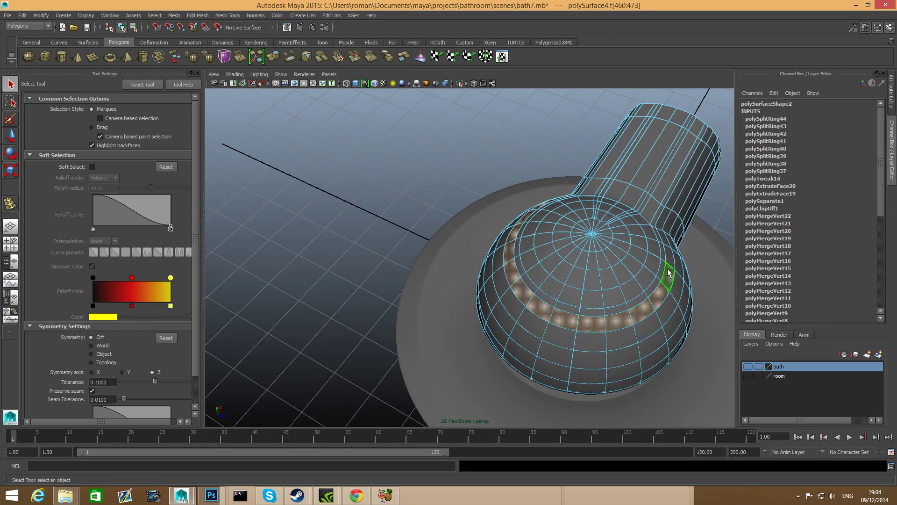
pyautogui.keyDown('alt'); pyautogui.moveTo(671, 265); pyautogui.dragTo(655, 303); pyautogui.keyUp('alt')
pyautogui.keyDown('alt'); pyautogui.moveTo(627, 215); pyautogui.dragTo(619, 267); pyautogui.keyUp('alt')
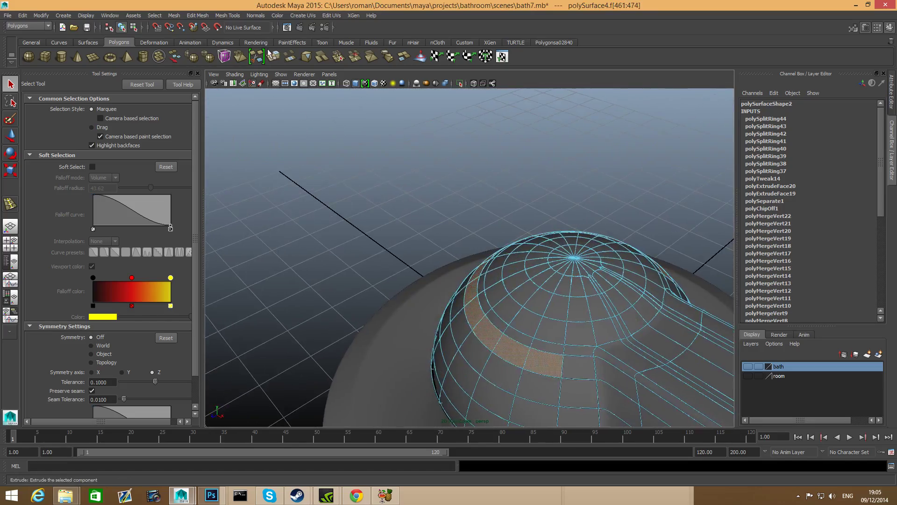
# Extrude the dome's face ring, including the missing gap face, and push it 0.076 inward.
pyautogui.click(276, 59)
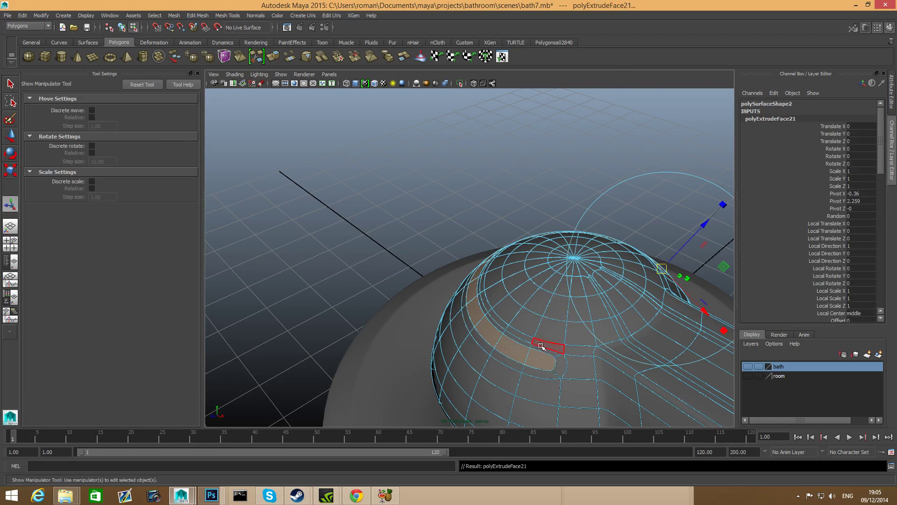
pyautogui.keyDown('alt'); pyautogui.moveTo(542, 346); pyautogui.dragTo(454, 265, button='middle'); pyautogui.keyUp('alt')
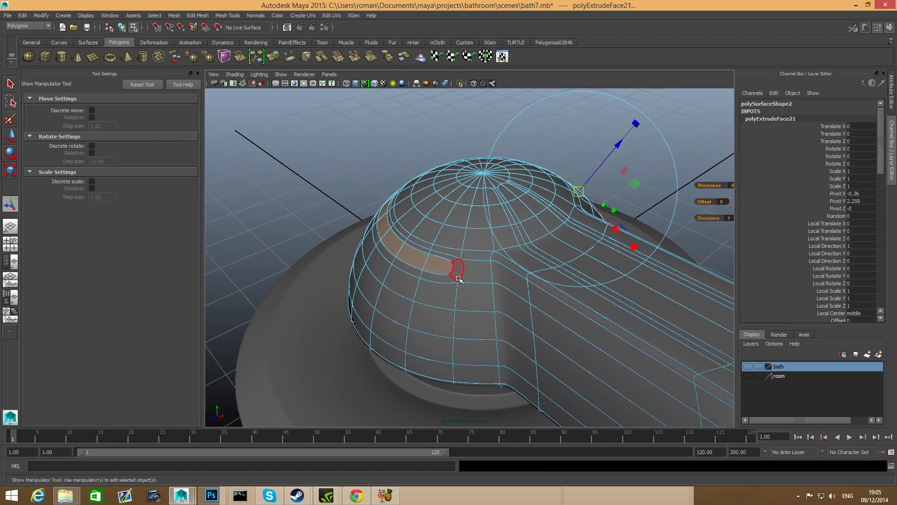
pyautogui.keyDown('shift'); pyautogui.click(459, 277); pyautogui.keyUp('shift')
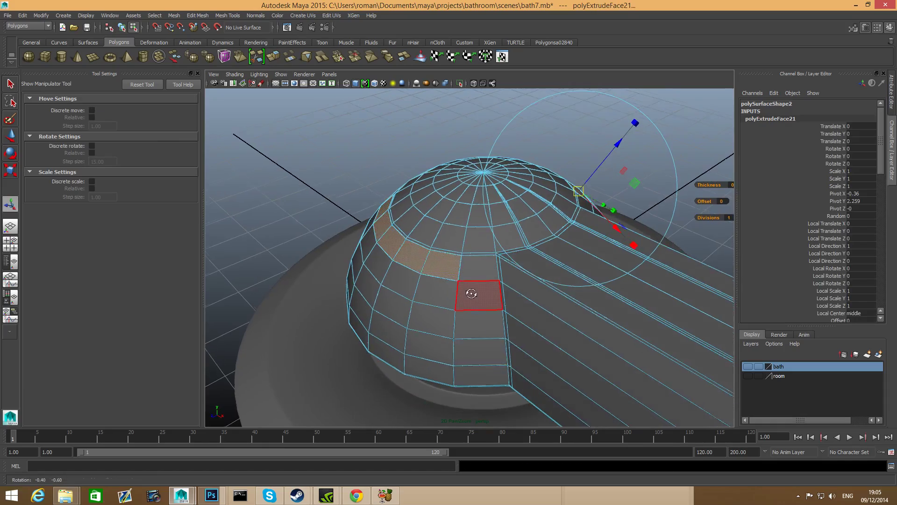
pyautogui.keyDown('alt'); pyautogui.moveTo(467, 295); pyautogui.dragTo(375, 304); pyautogui.keyUp('alt')
pyautogui.keyDown('alt'); pyautogui.moveTo(590, 265); pyautogui.dragTo(627, 217); pyautogui.keyUp('alt')
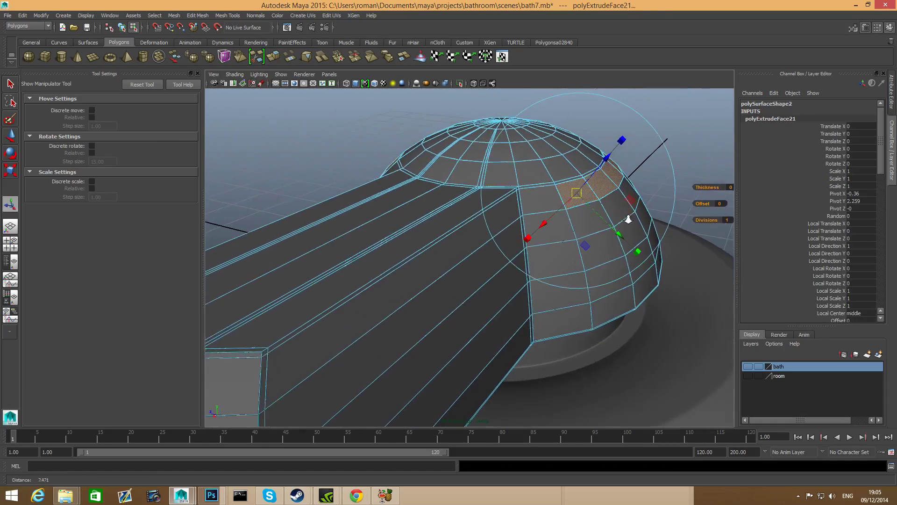
pyautogui.moveTo(604, 158); pyautogui.dragTo(560, 229)
pyautogui.keyDown('alt'); pyautogui.moveTo(680, 251); pyautogui.dragTo(610, 190); pyautogui.keyUp('alt')
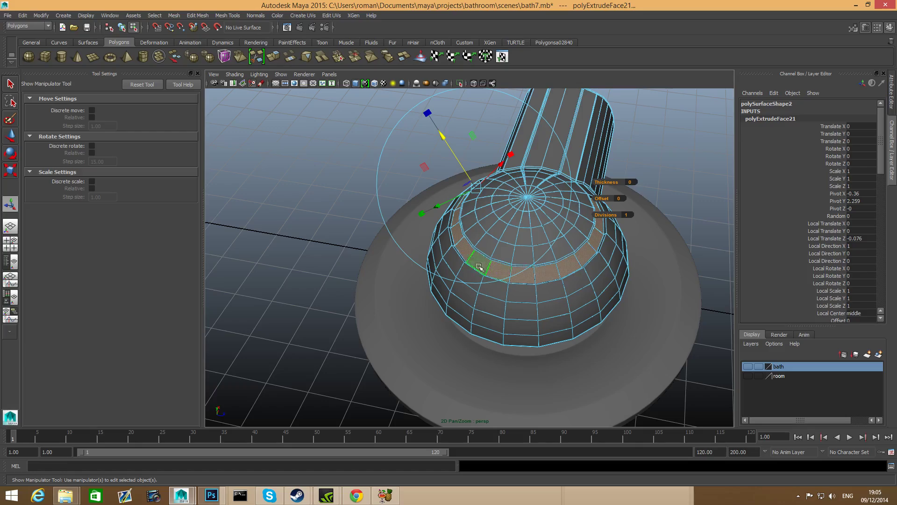
pyautogui.moveTo(485, 260)
pyautogui.keyDown('alt'); pyautogui.mouseDown()
pyautogui.moveTo(561, 255)
pyautogui.moveTo(495, 262)
pyautogui.mouseUp(); pyautogui.keyUp('alt')
pyautogui.keyDown('alt'); pyautogui.moveTo(461, 269); pyautogui.dragTo(573, 299, button='right'); pyautogui.keyUp('alt')
pyautogui.keyDown('alt'); pyautogui.moveTo(573, 299); pyautogui.dragTo(553, 306, button='middle'); pyautogui.keyUp('alt')
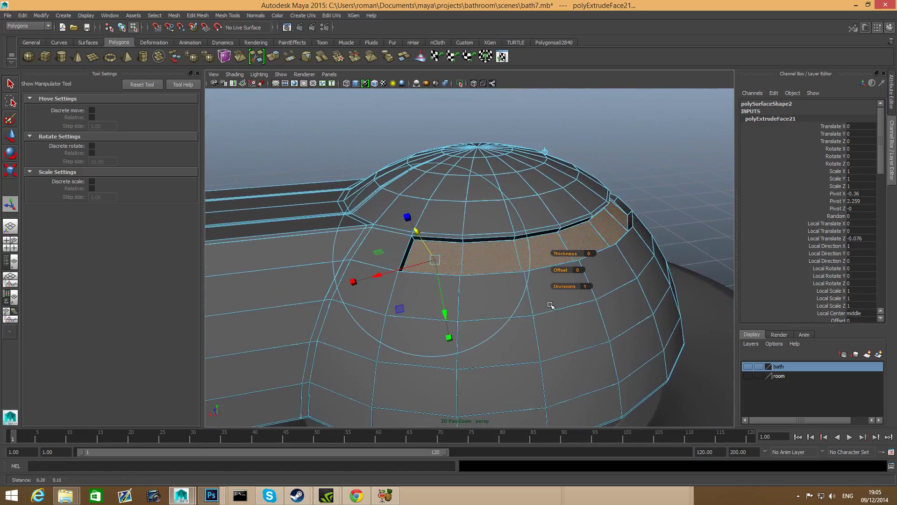
pyautogui.keyDown('alt'); pyautogui.moveTo(542, 293); pyautogui.dragTo(526, 296); pyautogui.keyUp('alt')
# Return to object mode, start the Insert Edge Loop Tool, and undo two trial loops.
pyautogui.press('F8')
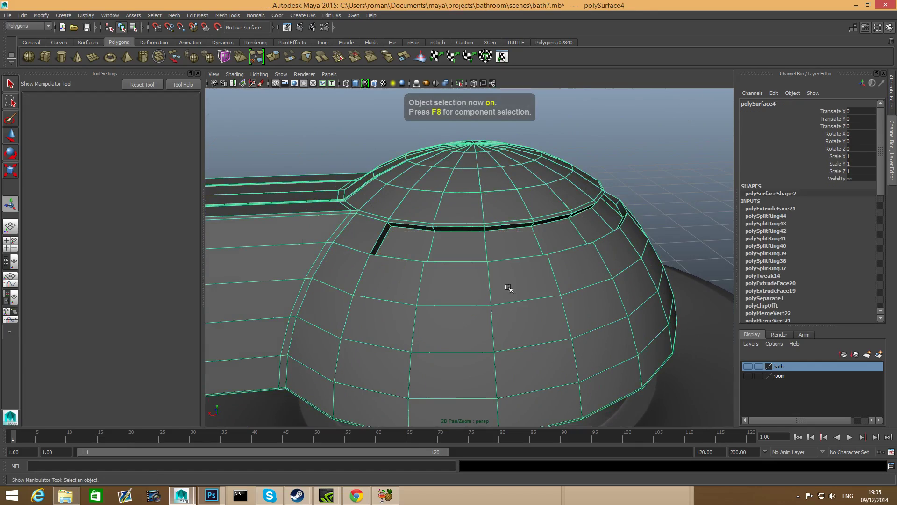
pyautogui.scroll(2, 417, 263)
pyautogui.moveTo(428, 253)
pyautogui.keyDown('shift'); pyautogui.mouseDown(button='right')
pyautogui.moveTo(385, 263)
pyautogui.moveTo(408, 239)
pyautogui.moveTo(433, 240)
pyautogui.mouseUp(button='right'); pyautogui.keyUp('shift')
pyautogui.keyDown('alt'); pyautogui.moveTo(432, 240); pyautogui.dragTo(496, 246, button='middle'); pyautogui.keyUp('alt')
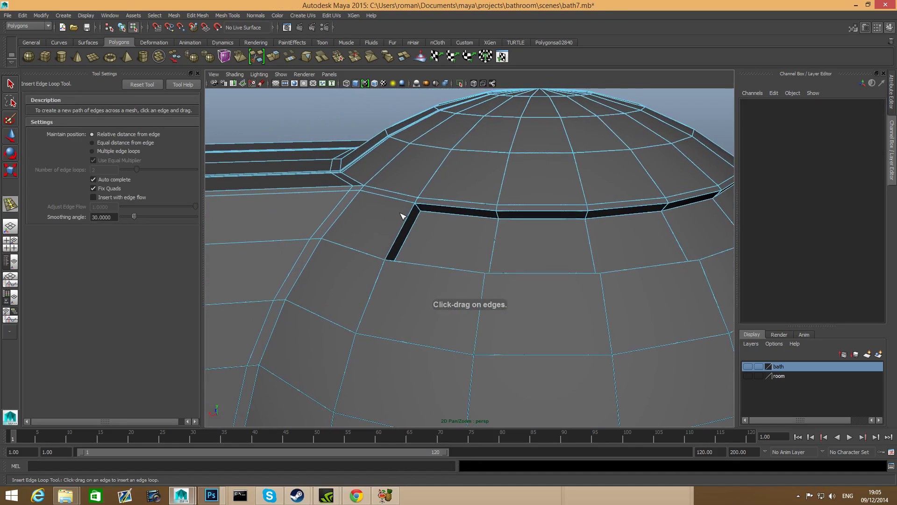
pyautogui.moveTo(426, 207)
pyautogui.mouseDown()
pyautogui.moveTo(405, 202)
pyautogui.moveTo(415, 204)
pyautogui.mouseUp()
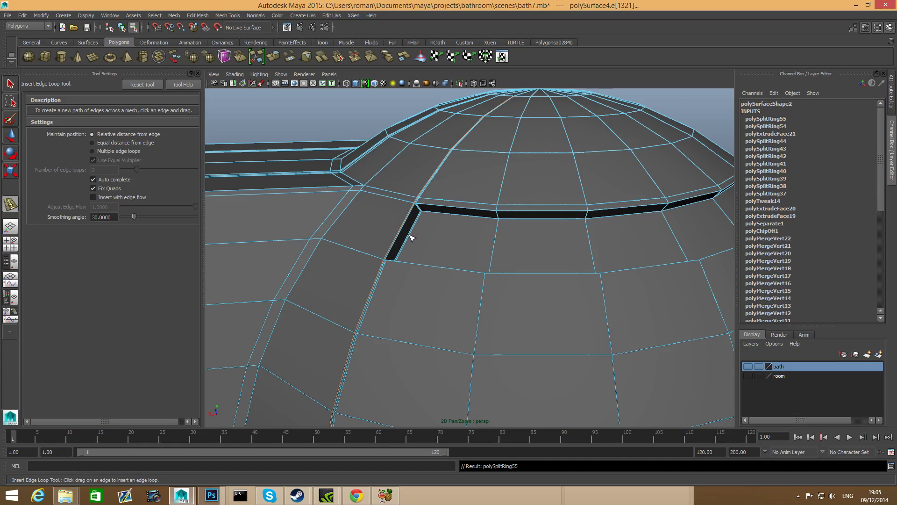
pyautogui.hotkey('ctrl', 'z')
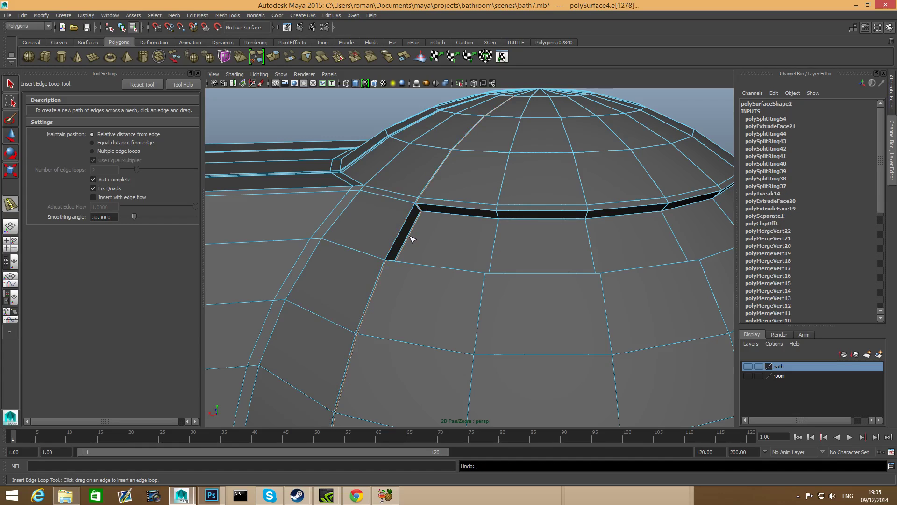
pyautogui.hotkey('ctrl', 'z')
# Add an edge loop along the groove's lower edge and check it in smooth preview.
pyautogui.moveTo(401, 237); pyautogui.dragTo(401, 230)
pyautogui.scroll(1, 449, 243)
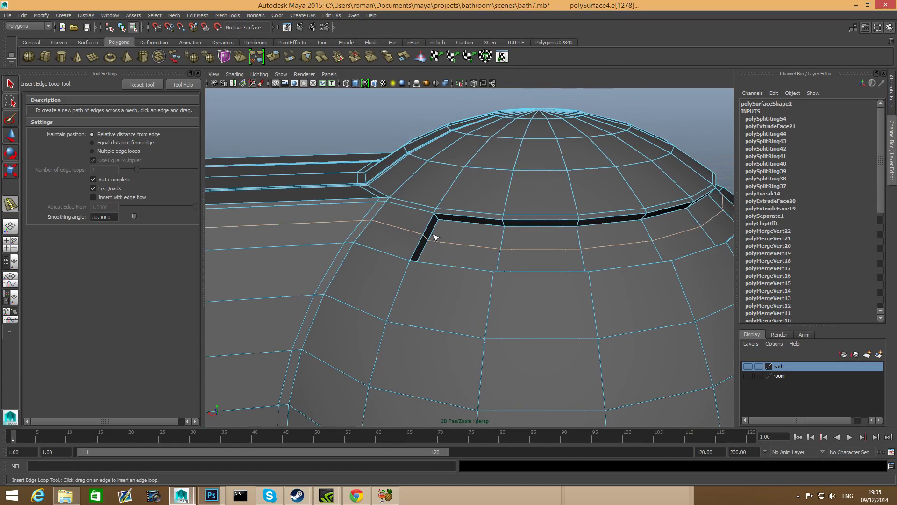
pyautogui.scroll(1, 491, 253)
pyautogui.scroll(1, 490, 253)
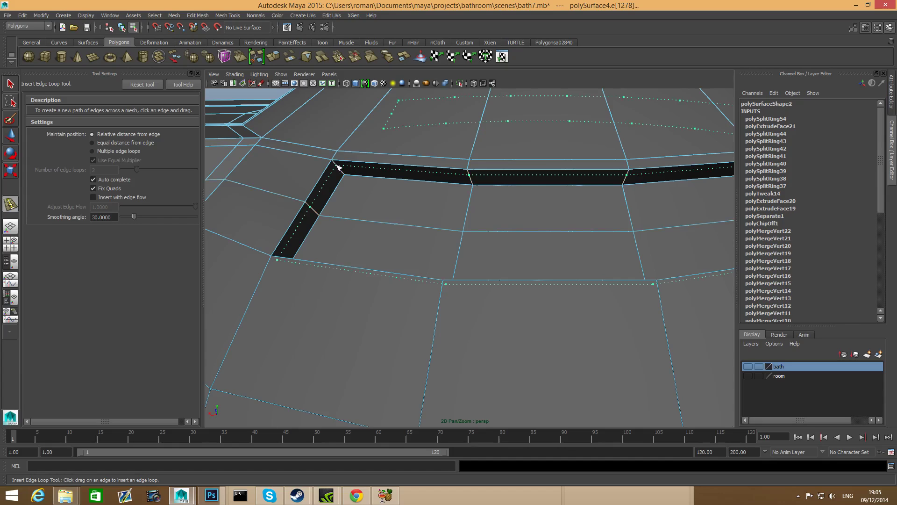
pyautogui.moveTo(338, 167); pyautogui.dragTo(345, 176)
pyautogui.click(345, 175)
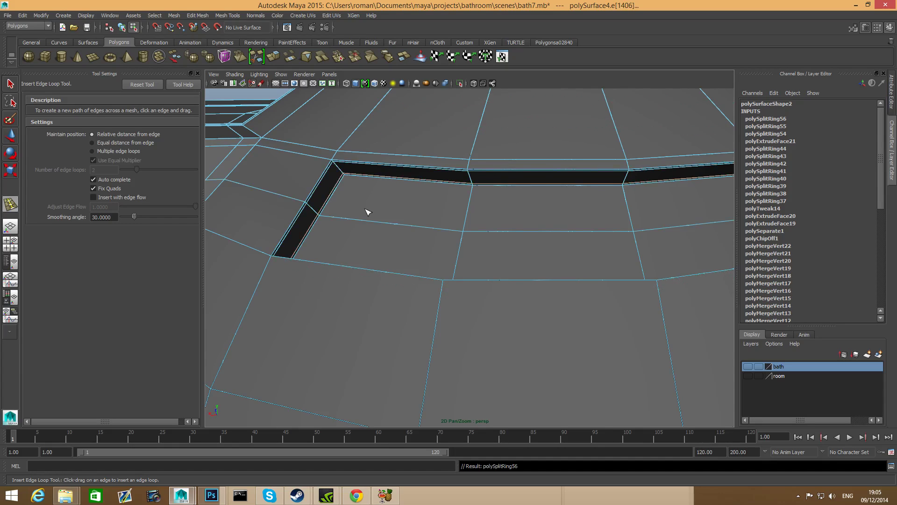
pyautogui.press('3')
pyautogui.scroll(-5, 369, 217)
pyautogui.keyDown('alt'); pyautogui.moveTo(392, 256); pyautogui.dragTo(425, 267); pyautogui.keyUp('alt')
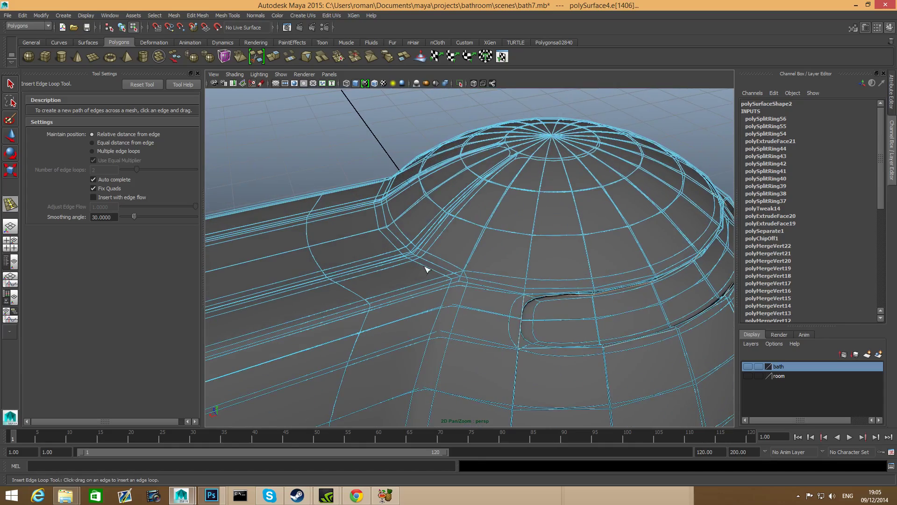
pyautogui.keyDown('alt'); pyautogui.moveTo(525, 301); pyautogui.dragTo(420, 294); pyautogui.keyUp('alt')
pyautogui.press('1')
pyautogui.keyDown('alt'); pyautogui.moveTo(413, 300); pyautogui.dragTo(498, 299, button='right'); pyautogui.keyUp('alt')
pyautogui.keyDown('alt'); pyautogui.moveTo(499, 298); pyautogui.dragTo(486, 279); pyautogui.keyUp('alt')
# Insert two supporting edge loops next to the groove.
pyautogui.scroll(3, 487, 279)
pyautogui.keyDown('alt'); pyautogui.moveTo(433, 209); pyautogui.dragTo(432, 229, button='middle'); pyautogui.keyUp('alt')
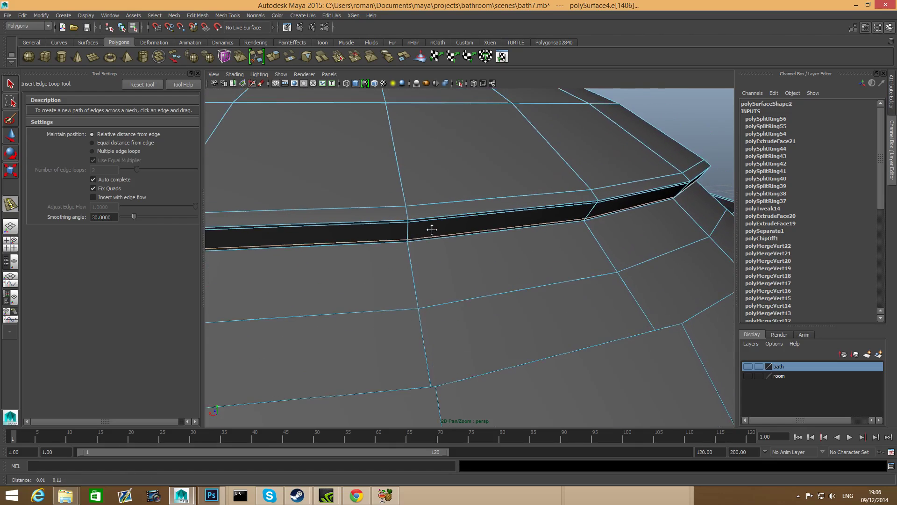
pyautogui.keyDown('alt'); pyautogui.moveTo(543, 309); pyautogui.dragTo(546, 315); pyautogui.keyUp('alt')
pyautogui.keyDown('alt'); pyautogui.moveTo(528, 300); pyautogui.dragTo(518, 278); pyautogui.keyUp('alt')
pyautogui.click(512, 255)
pyautogui.keyDown('alt'); pyautogui.moveTo(518, 278); pyautogui.dragTo(489, 275, button='middle'); pyautogui.keyUp('alt')
pyautogui.scroll(3, 489, 276)
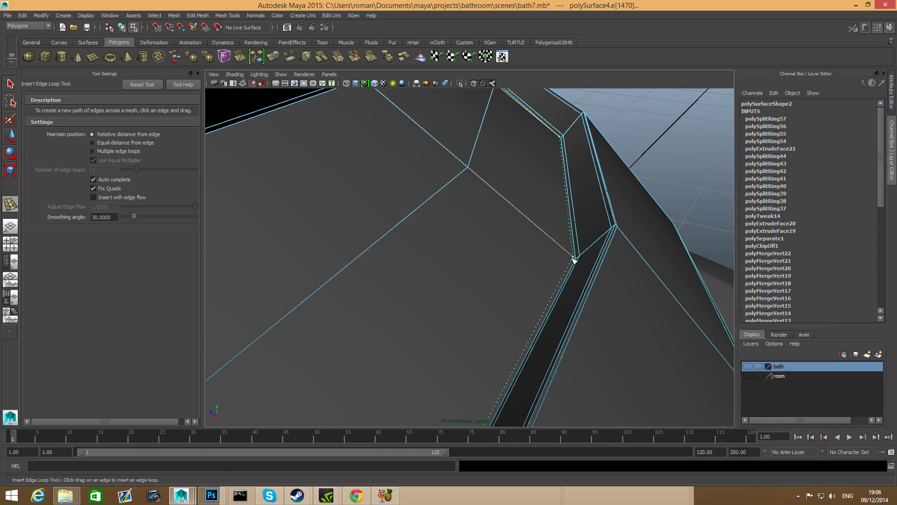
pyautogui.click(575, 259)
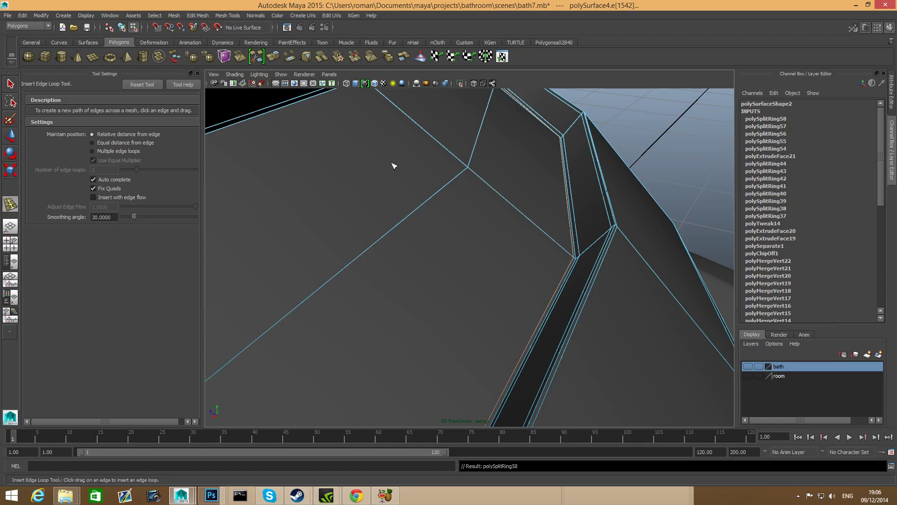
# Insert two more edge loops along the groove's edges.
pyautogui.keyDown('alt'); pyautogui.moveTo(393, 164); pyautogui.dragTo(418, 199, button='middle'); pyautogui.keyUp('alt')
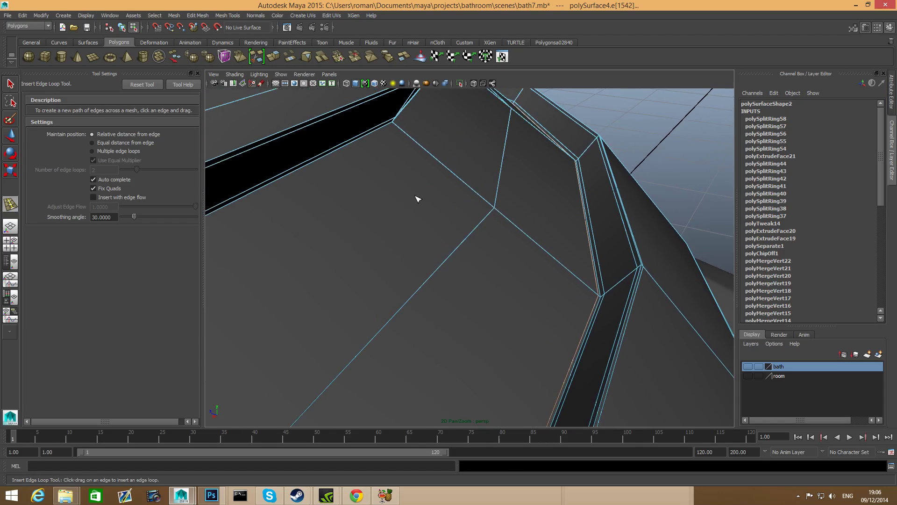
pyautogui.click(394, 127)
pyautogui.keyDown('alt'); pyautogui.moveTo(497, 164); pyautogui.dragTo(524, 228); pyautogui.keyUp('alt')
pyautogui.keyDown('alt'); pyautogui.moveTo(451, 255); pyautogui.dragTo(523, 262, button='right'); pyautogui.keyUp('alt')
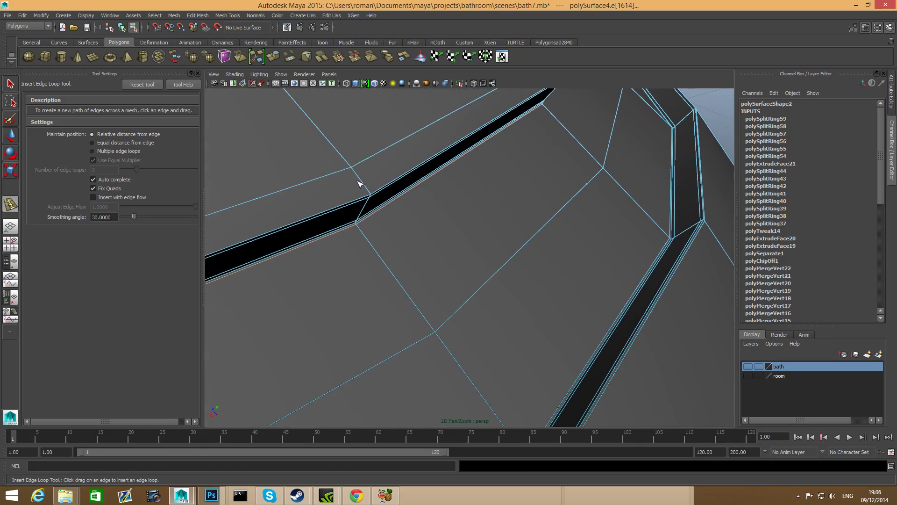
pyautogui.click(372, 192)
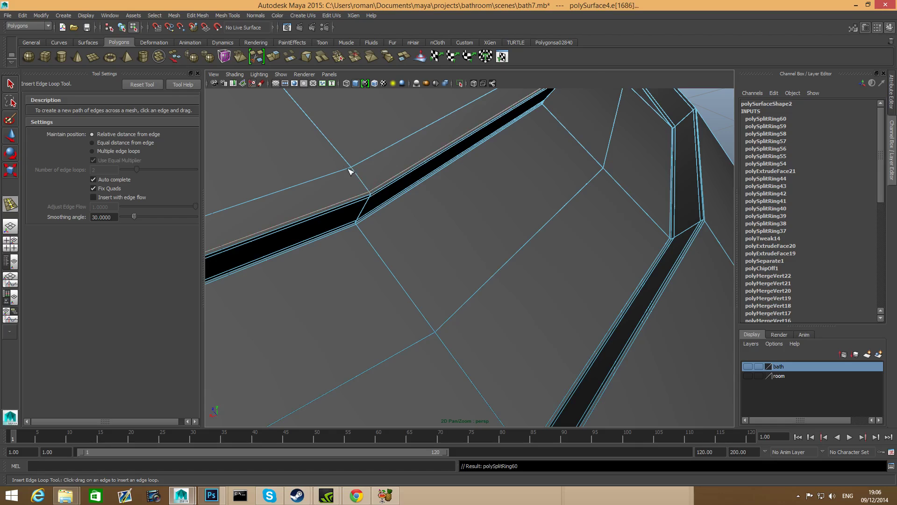
pyautogui.keyDown('alt'); pyautogui.moveTo(447, 225); pyautogui.dragTo(542, 262); pyautogui.keyUp('alt')
pyautogui.keyDown('alt'); pyautogui.moveTo(360, 229); pyautogui.dragTo(432, 246); pyautogui.keyUp('alt')
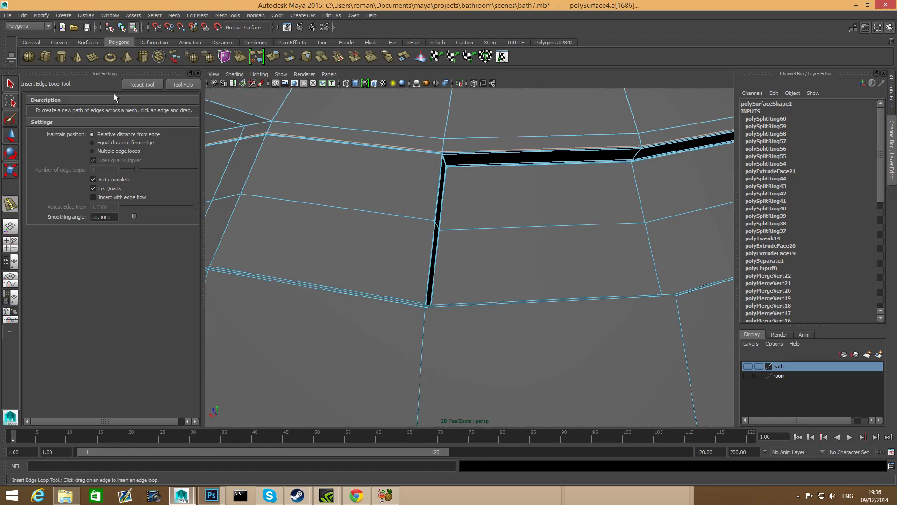
# Switch the dome to Vertex mode and select a vertex on the groove.
pyautogui.click(10, 85)
pyautogui.moveTo(375, 222); pyautogui.dragTo(329, 222, button='right')
pyautogui.moveTo(453, 240); pyautogui.dragTo(453, 240)
pyautogui.moveTo(454, 240)
pyautogui.keyDown('alt'); pyautogui.mouseDown()
pyautogui.moveTo(541, 236)
pyautogui.moveTo(499, 285)
pyautogui.moveTo(481, 213)
pyautogui.moveTo(507, 257)
pyautogui.moveTo(475, 262)
pyautogui.moveTo(517, 267)
pyautogui.moveTo(456, 267)
pyautogui.moveTo(511, 268)
pyautogui.mouseUp(); pyautogui.keyUp('alt')
# Turn on X-Ray shading and set the Move Tool axis to Normals average.
pyautogui.click(231, 75)
pyautogui.click(252, 173)
pyautogui.keyDown('alt'); pyautogui.moveTo(511, 268); pyautogui.dragTo(564, 280, button='right'); pyautogui.keyUp('alt')
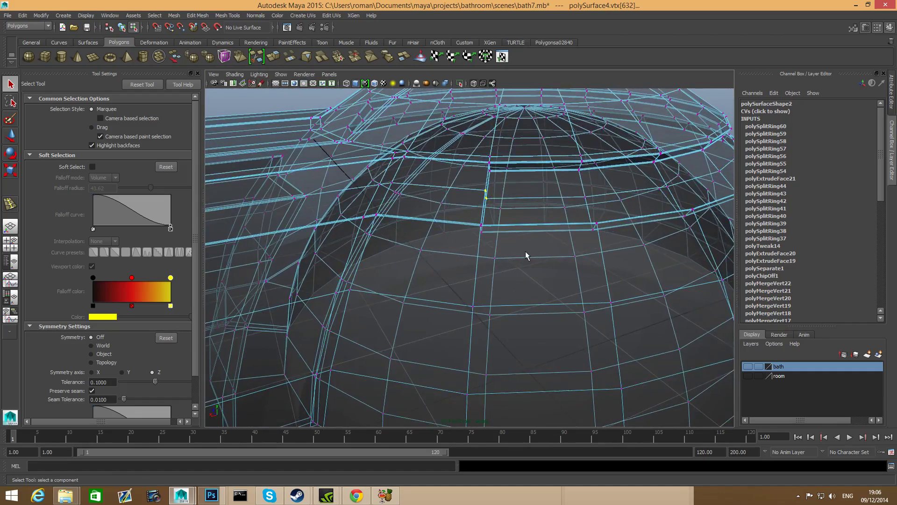
pyautogui.keyDown('alt'); pyautogui.moveTo(526, 253); pyautogui.dragTo(511, 301); pyautogui.keyUp('alt')
pyautogui.press('w')
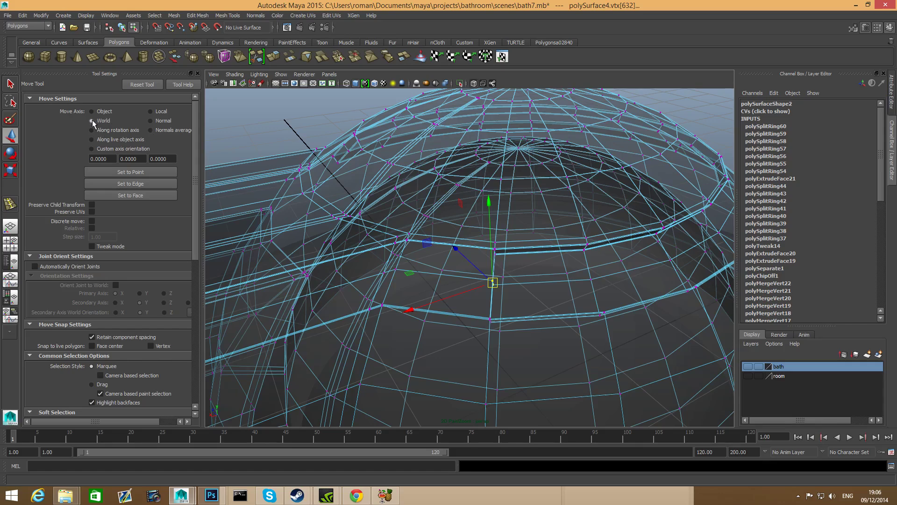
pyautogui.click(151, 120)
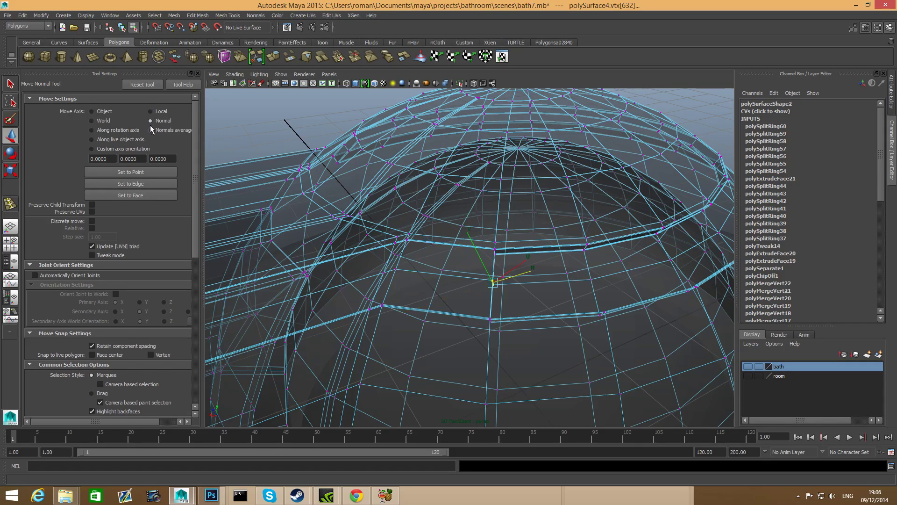
pyautogui.click(151, 130)
pyautogui.keyDown('alt'); pyautogui.moveTo(530, 286); pyautogui.dragTo(572, 369); pyautogui.keyUp('alt')
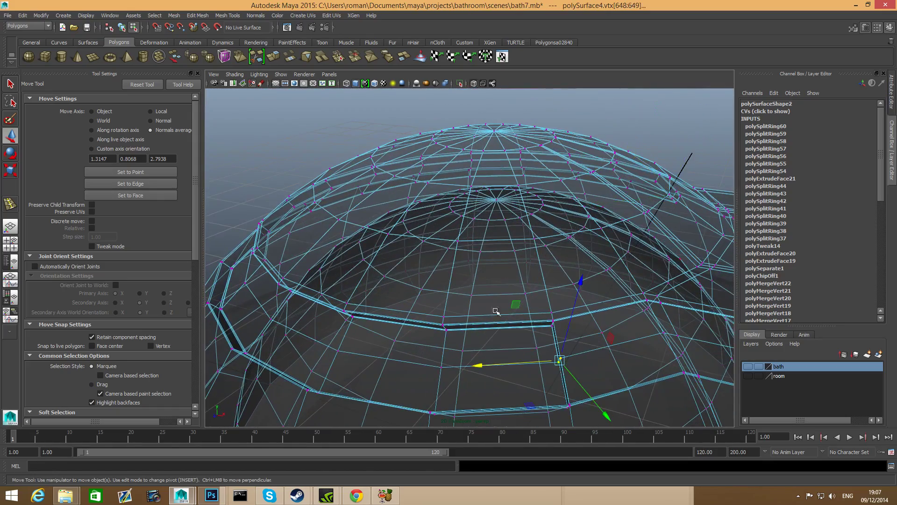
# Turn X-Ray off and slide the groove vertex sideways along X.
pyautogui.click(234, 75)
pyautogui.click(253, 167)
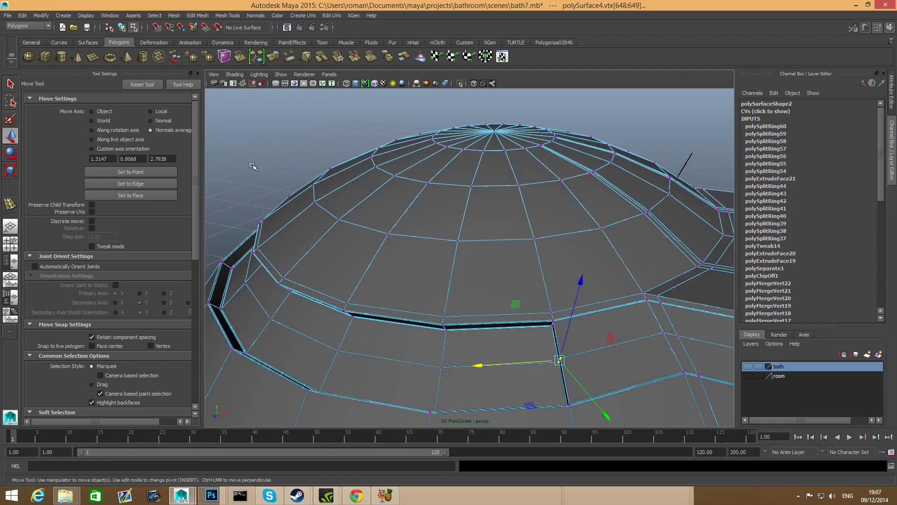
pyautogui.keyDown('alt'); pyautogui.moveTo(497, 350); pyautogui.dragTo(416, 330, button='middle'); pyautogui.keyUp('alt')
pyautogui.moveTo(386, 341); pyautogui.dragTo(407, 346)
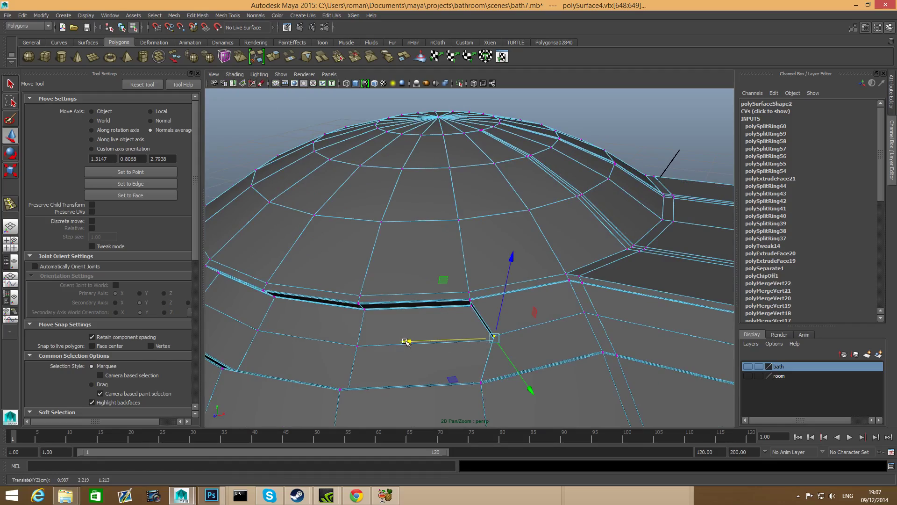
pyautogui.keyDown('alt'); pyautogui.moveTo(406, 342); pyautogui.dragTo(507, 351); pyautogui.keyUp('alt')
pyautogui.press('3')
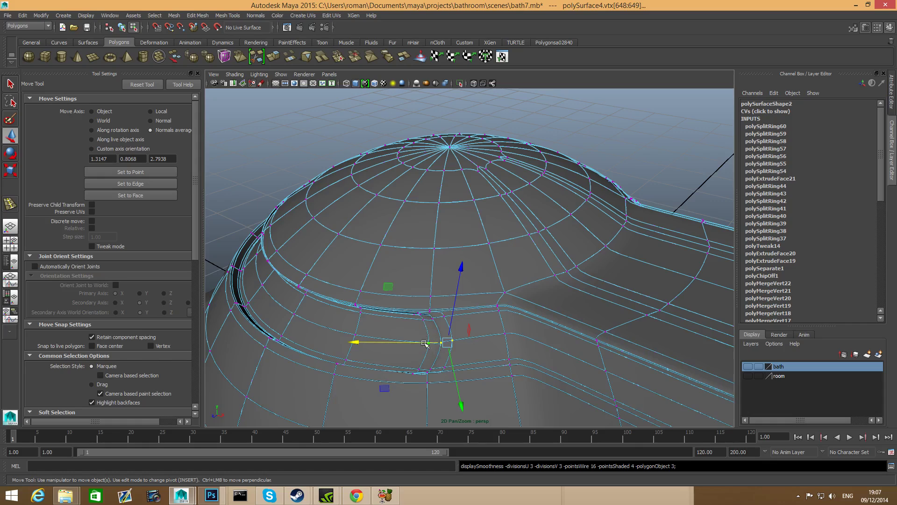
pyautogui.keyDown('alt'); pyautogui.moveTo(424, 343); pyautogui.dragTo(381, 259); pyautogui.keyUp('alt')
# Reset the Move Tool to default world-axis settings and return to object selection.
pyautogui.press('F8')
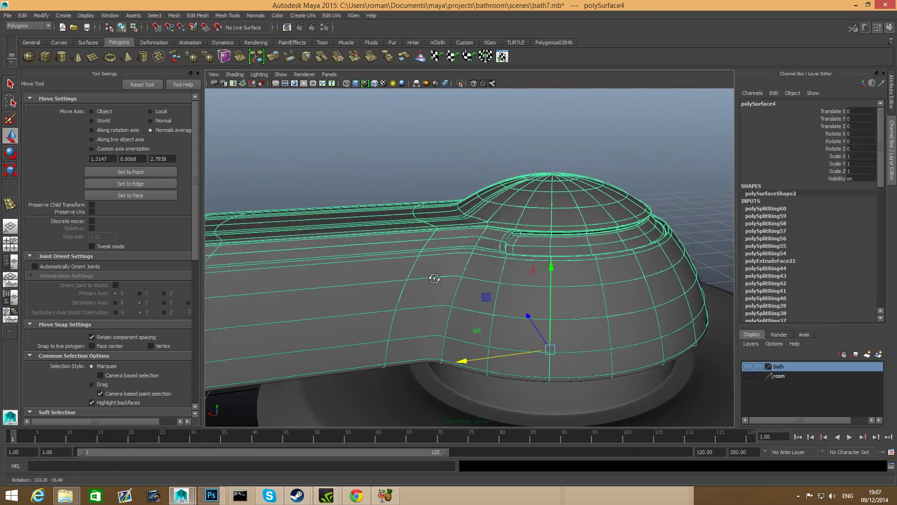
pyautogui.click(139, 86)
pyautogui.press('F8')
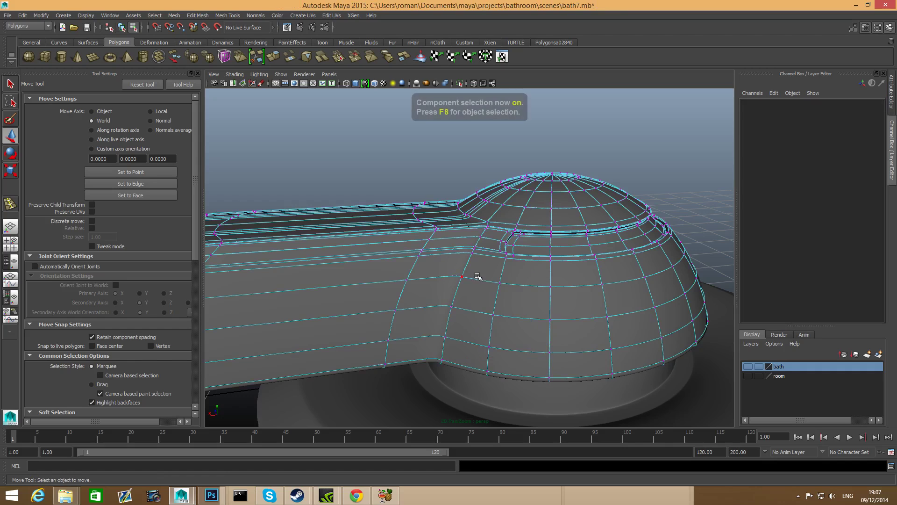
pyautogui.press('F8')
pyautogui.click(424, 155)
pyautogui.keyDown('alt'); pyautogui.moveTo(461, 229); pyautogui.dragTo(431, 310); pyautogui.keyUp('alt')
pyautogui.scroll(5, 478, 285)
pyautogui.keyDown('alt'); pyautogui.moveTo(430, 311); pyautogui.dragTo(506, 318, button='middle'); pyautogui.keyUp('alt')
pyautogui.click(508, 336)
pyautogui.keyDown('alt'); pyautogui.moveTo(509, 336); pyautogui.dragTo(498, 291, button='right'); pyautogui.keyUp('alt')
pyautogui.press('1')
pyautogui.keyDown('alt'); pyautogui.moveTo(497, 288); pyautogui.dragTo(515, 315); pyautogui.keyUp('alt')
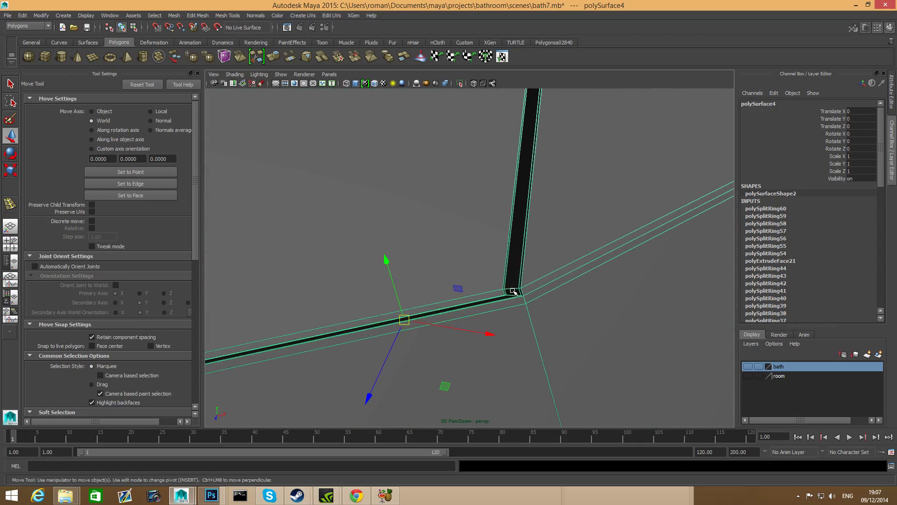
# Select and shift the groove corner vertices, previewing the result smoothed.
pyautogui.moveTo(511, 291); pyautogui.dragTo(488, 284, button='right')
pyautogui.moveTo(529, 291); pyautogui.dragTo(529, 291)
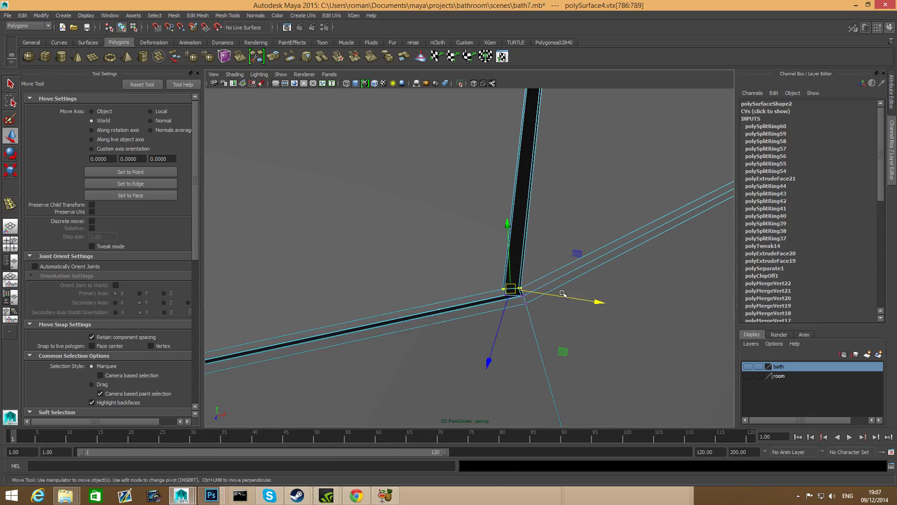
pyautogui.moveTo(596, 300); pyautogui.dragTo(600, 301)
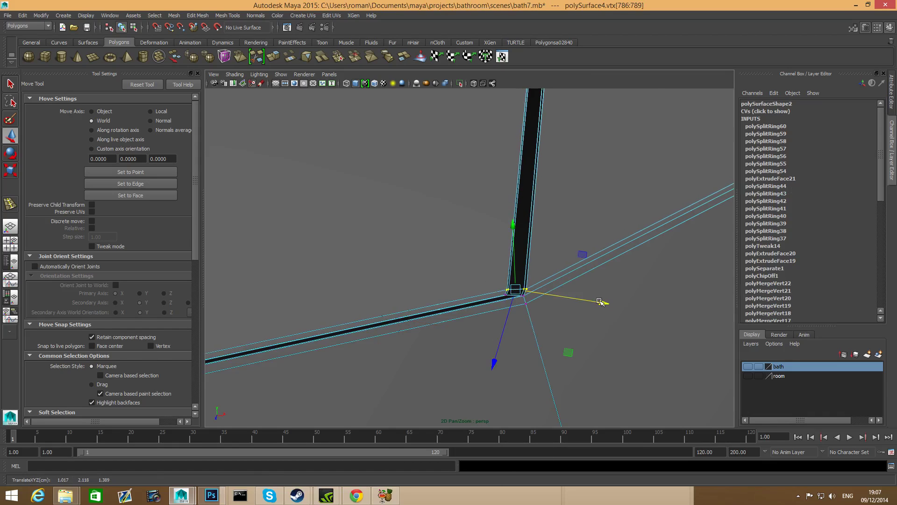
pyautogui.press('3')
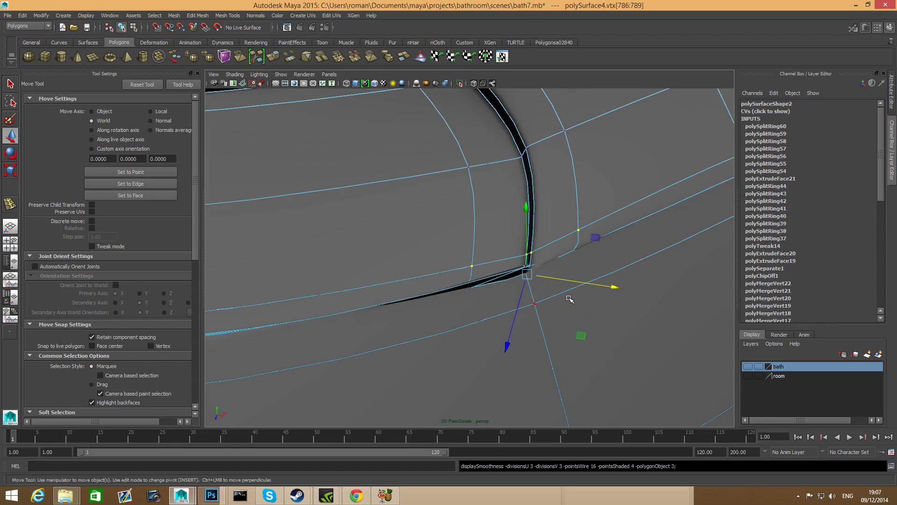
pyautogui.hotkey('ctrl', 'z')
pyautogui.hotkey('ctrl', 'z')
# Reselect the groove corner vertices, raise them slightly and shift them sideways.
pyautogui.keyDown('alt'); pyautogui.moveTo(523, 282); pyautogui.dragTo(510, 286); pyautogui.keyUp('alt')
pyautogui.keyDown('alt'); pyautogui.moveTo(466, 295); pyautogui.dragTo(511, 320, button='middle'); pyautogui.keyUp('alt')
pyautogui.keyDown('alt'); pyautogui.moveTo(450, 270); pyautogui.dragTo(453, 305, button='right'); pyautogui.keyUp('alt')
pyautogui.keyDown('alt'); pyautogui.moveTo(453, 306); pyautogui.dragTo(473, 306); pyautogui.keyUp('alt')
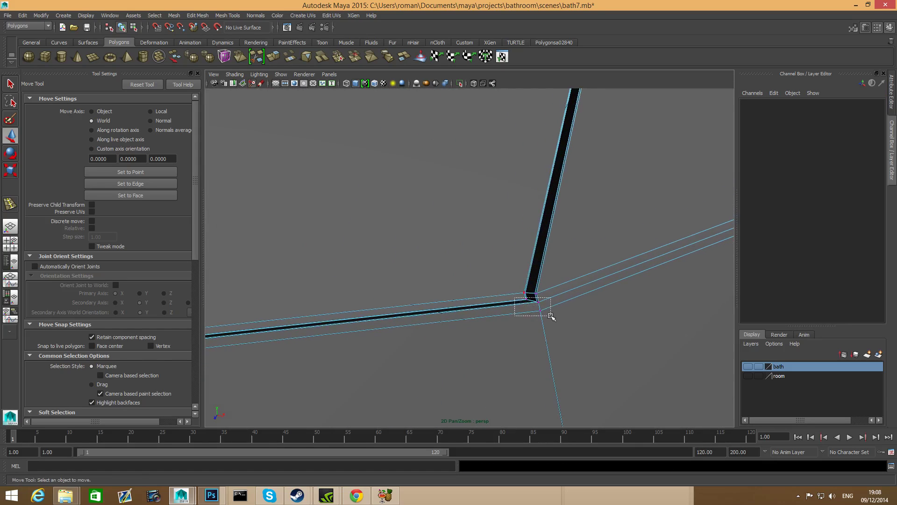
pyautogui.moveTo(551, 316); pyautogui.dragTo(554, 321)
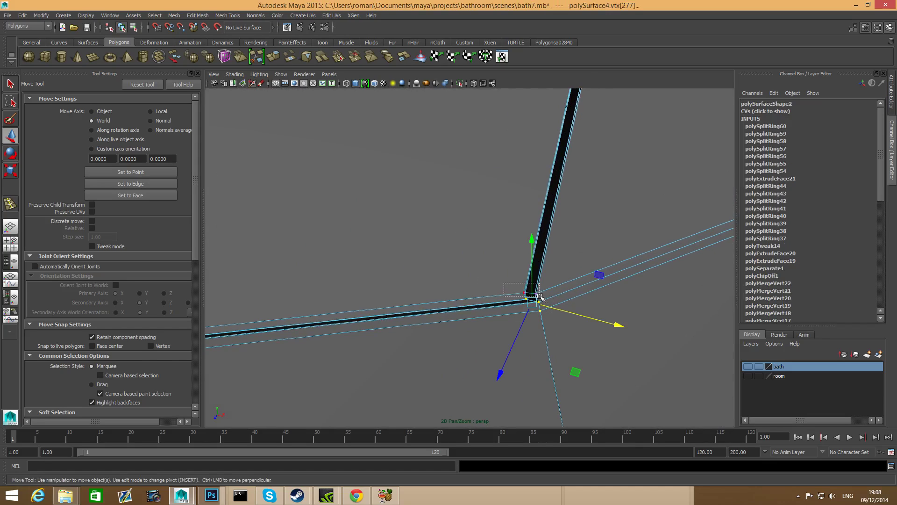
pyautogui.moveTo(528, 229); pyautogui.dragTo(531, 216)
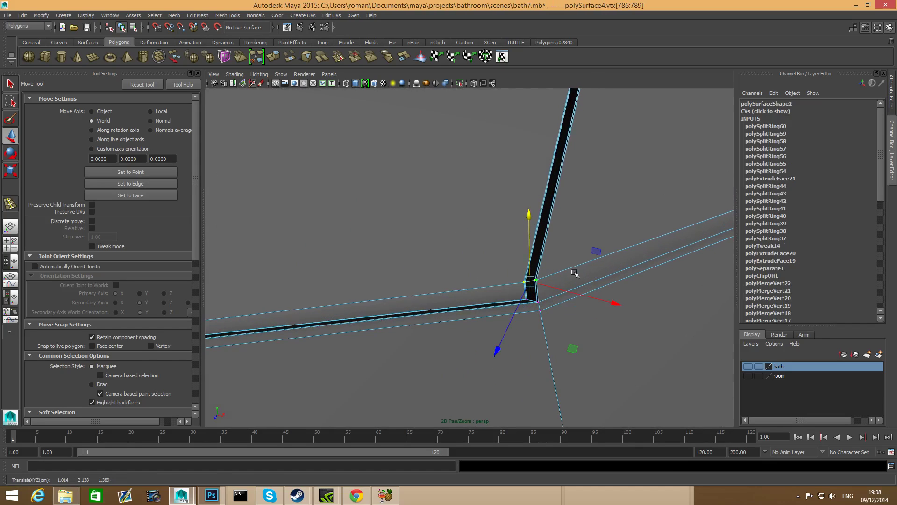
pyautogui.moveTo(607, 305); pyautogui.dragTo(620, 303)
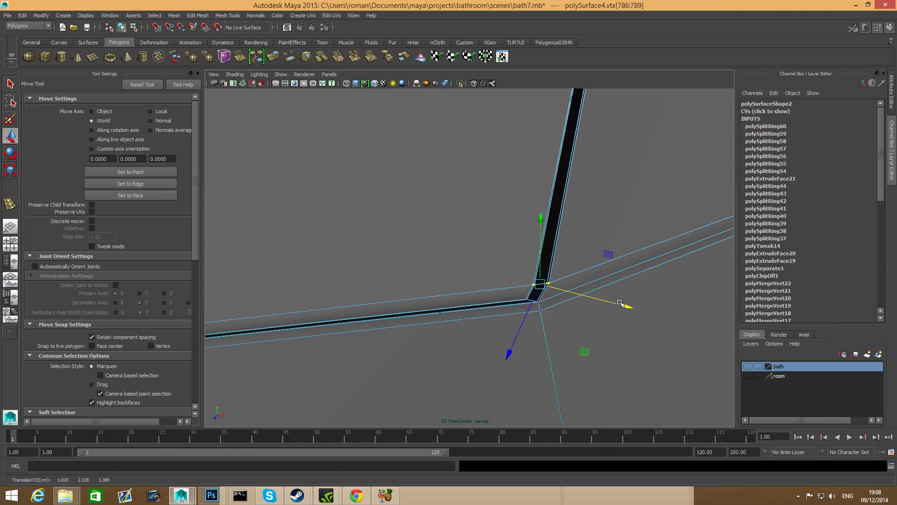
pyautogui.press('3')
# Undo all the corner vertex moves and selections.
pyautogui.scroll(-5, 620, 302)
pyautogui.hotkey('ctrl', 'z')
pyautogui.hotkey('ctrl', 'z')
pyautogui.hotkey('ctrl', 'z')
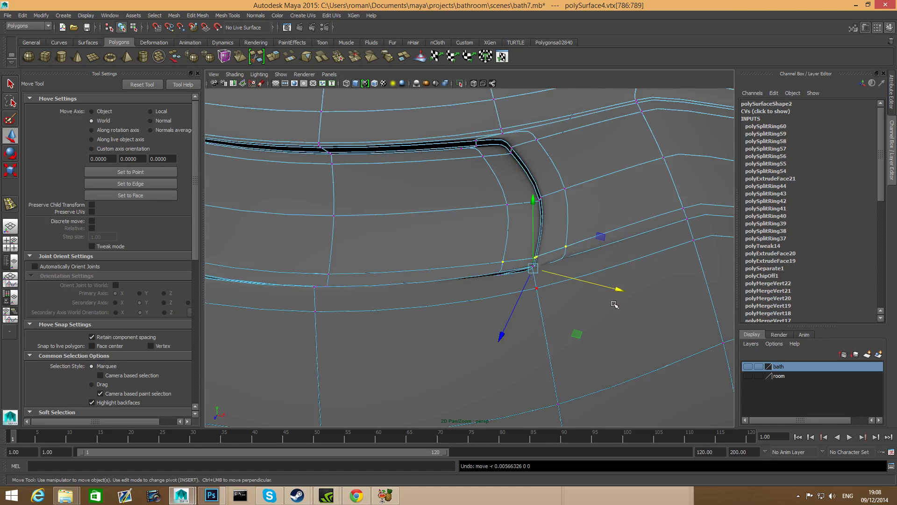
pyautogui.hotkey('ctrl', 'z')
pyautogui.press('F8')
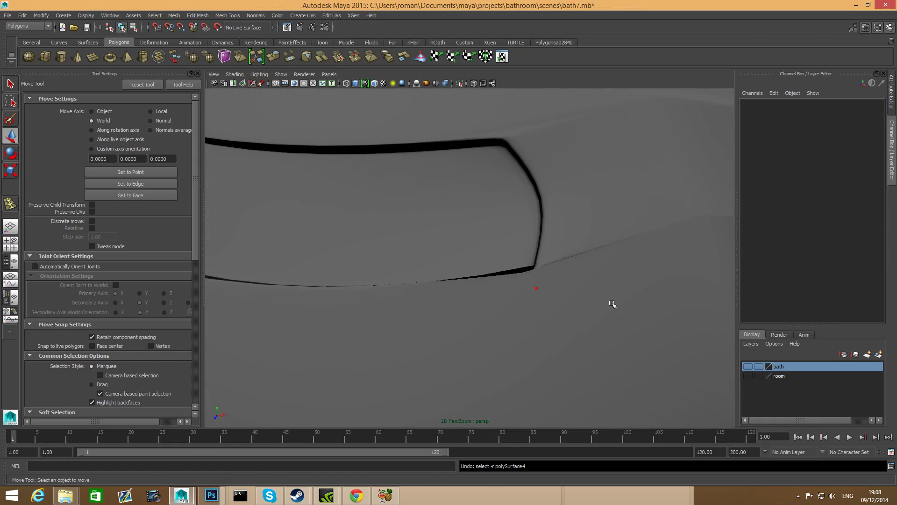
pyautogui.hotkey('ctrl', 'z')
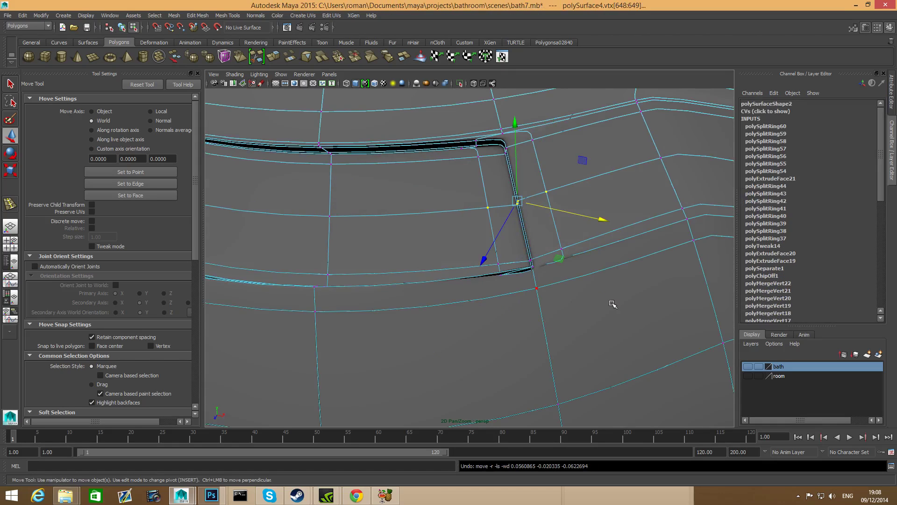
pyautogui.hotkey('ctrl', 'z')
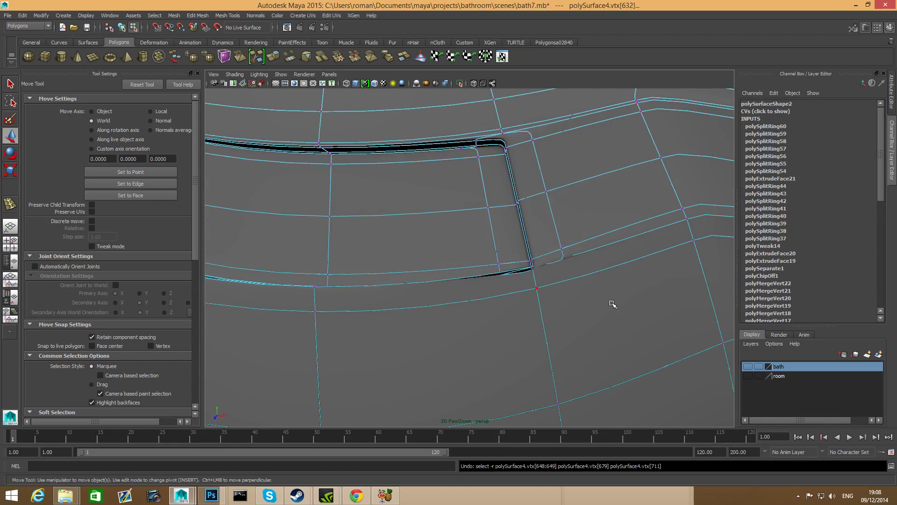
# Delete a stray vertex at the groove corner and return to object selection.
pyautogui.keyDown('alt'); pyautogui.moveTo(612, 303); pyautogui.dragTo(497, 318); pyautogui.keyUp('alt')
pyautogui.keyDown('alt'); pyautogui.moveTo(496, 318); pyautogui.dragTo(635, 363, button='right'); pyautogui.keyUp('alt')
pyautogui.keyDown('alt'); pyautogui.moveTo(587, 326); pyautogui.dragTo(553, 330, button='right'); pyautogui.keyUp('alt')
pyautogui.keyDown('alt'); pyautogui.moveTo(553, 331); pyautogui.dragTo(468, 327); pyautogui.keyUp('alt')
pyautogui.press('1')
pyautogui.keyDown('alt'); pyautogui.moveTo(468, 327); pyautogui.dragTo(500, 339, button='right'); pyautogui.keyUp('alt')
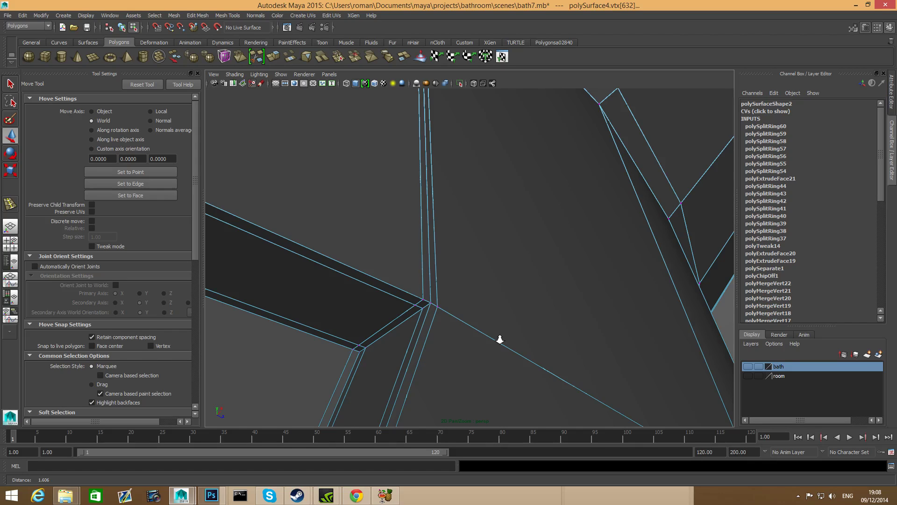
pyautogui.keyDown('alt'); pyautogui.moveTo(500, 340); pyautogui.dragTo(463, 394); pyautogui.keyUp('alt')
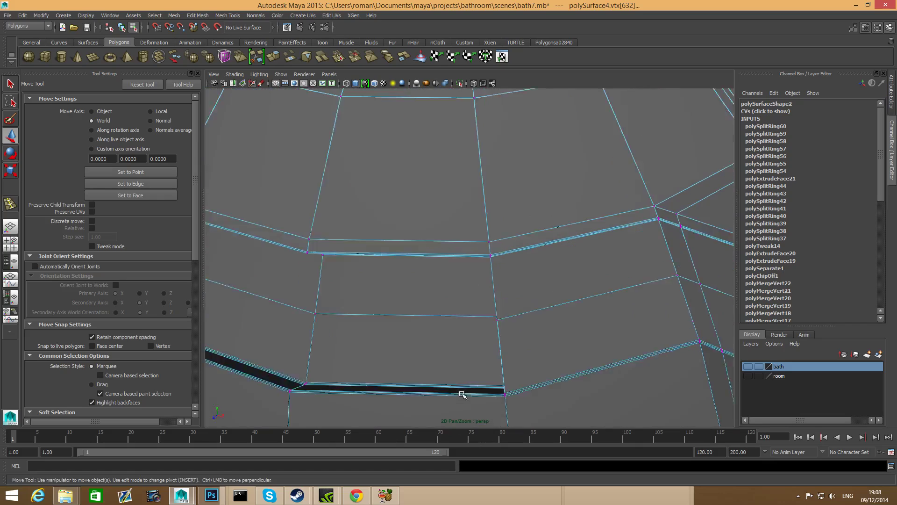
pyautogui.scroll(3, 463, 394)
pyautogui.keyDown('shift'); pyautogui.moveTo(556, 324); pyautogui.dragTo(495, 286, button='right'); pyautogui.keyUp('shift')
pyautogui.press('F8')
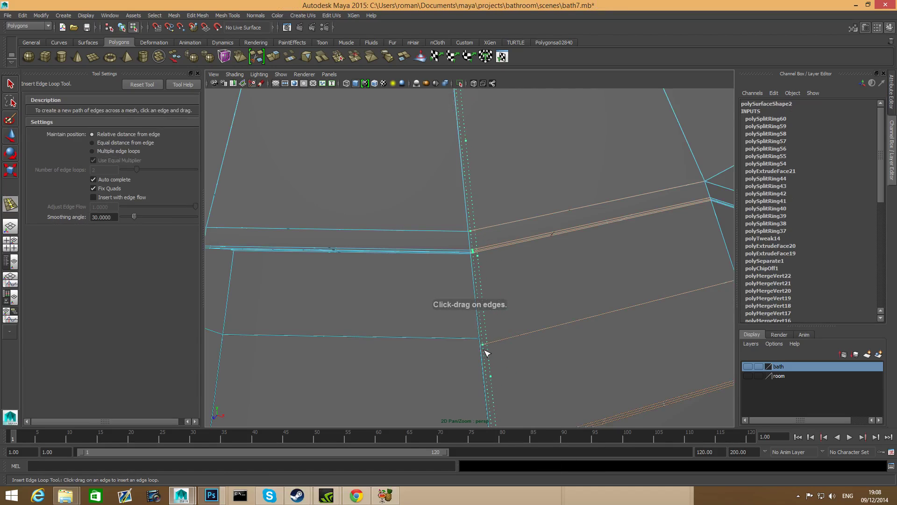
# Insert two edge loops (polySplitRing61 and 62) by the groove corner and check them in smooth preview.
pyautogui.moveTo(484, 350); pyautogui.dragTo(485, 350)
pyautogui.keyDown('alt'); pyautogui.moveTo(579, 341); pyautogui.dragTo(477, 324); pyautogui.keyUp('alt')
pyautogui.keyDown('alt'); pyautogui.moveTo(596, 332); pyautogui.dragTo(388, 286, button='middle'); pyautogui.keyUp('alt')
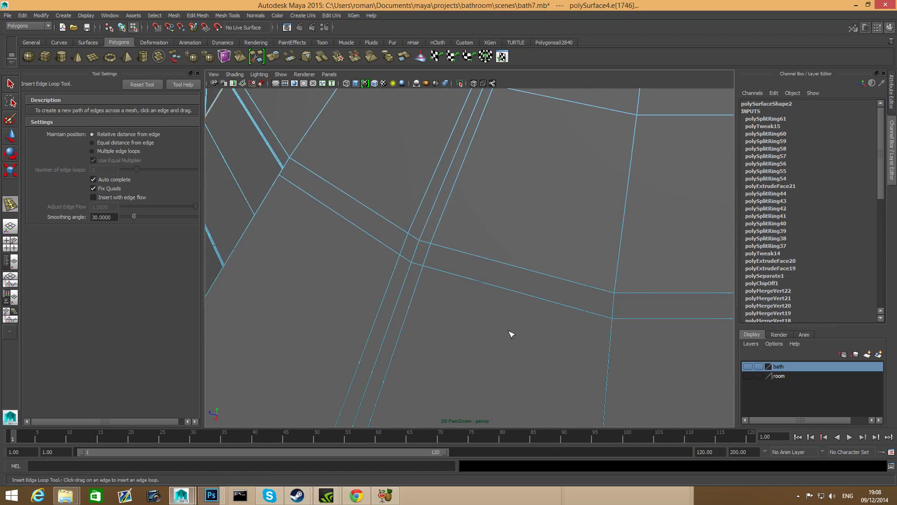
pyautogui.keyDown('alt'); pyautogui.moveTo(654, 364); pyautogui.dragTo(411, 268, button='middle'); pyautogui.keyUp('alt')
pyautogui.keyDown('alt'); pyautogui.moveTo(458, 280); pyautogui.dragTo(370, 352); pyautogui.keyUp('alt')
pyautogui.keyDown('alt'); pyautogui.moveTo(491, 298); pyautogui.dragTo(430, 299); pyautogui.keyUp('alt')
pyautogui.keyDown('alt'); pyautogui.moveTo(432, 301); pyautogui.dragTo(505, 230, button='right'); pyautogui.keyUp('alt')
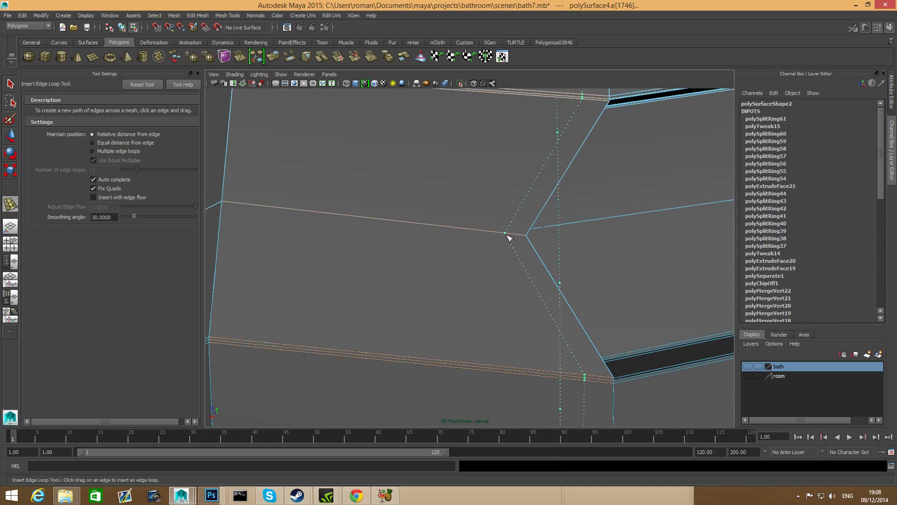
pyautogui.click(524, 243)
pyautogui.press('3')
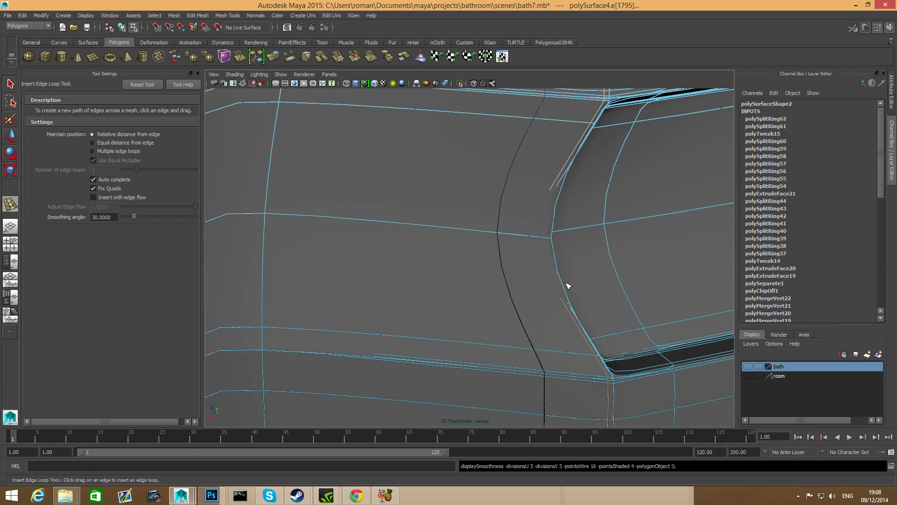
pyautogui.keyDown('alt'); pyautogui.moveTo(569, 305); pyautogui.dragTo(556, 351); pyautogui.keyUp('alt')
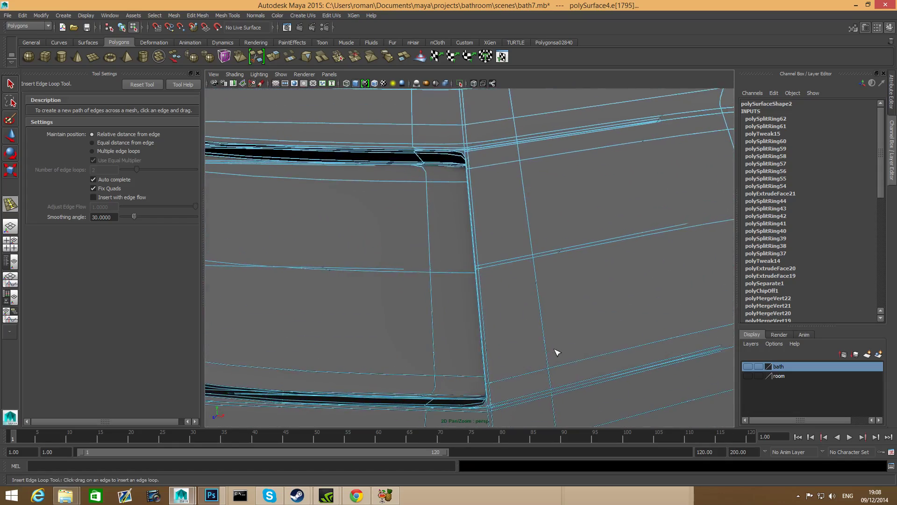
pyautogui.click(10, 85)
# Select the vertex at the groove corner and turn on X-Ray shading.
pyautogui.moveTo(500, 276); pyautogui.dragTo(439, 254, button='right')
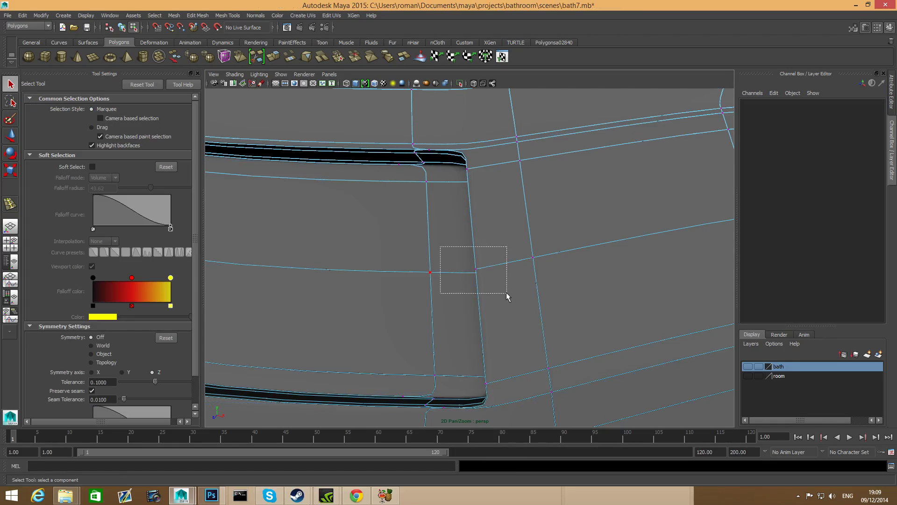
pyautogui.moveTo(506, 293); pyautogui.dragTo(509, 295)
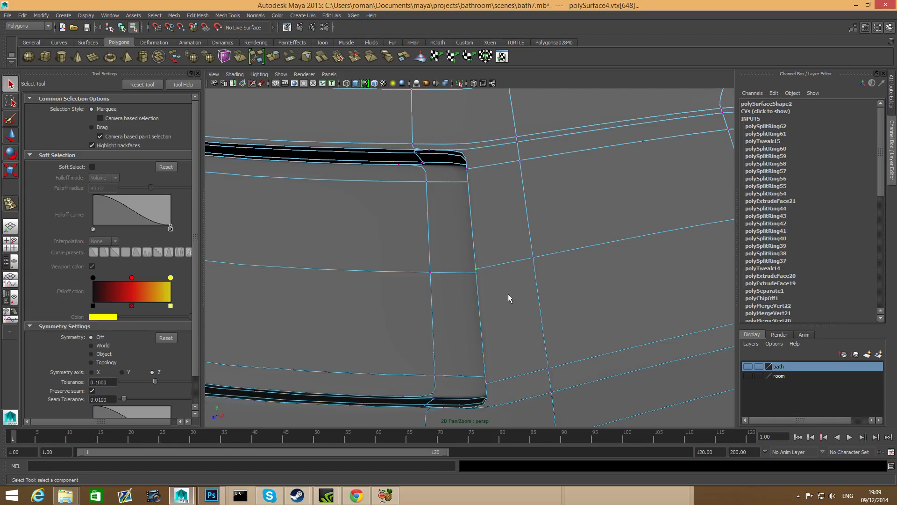
pyautogui.click(235, 74)
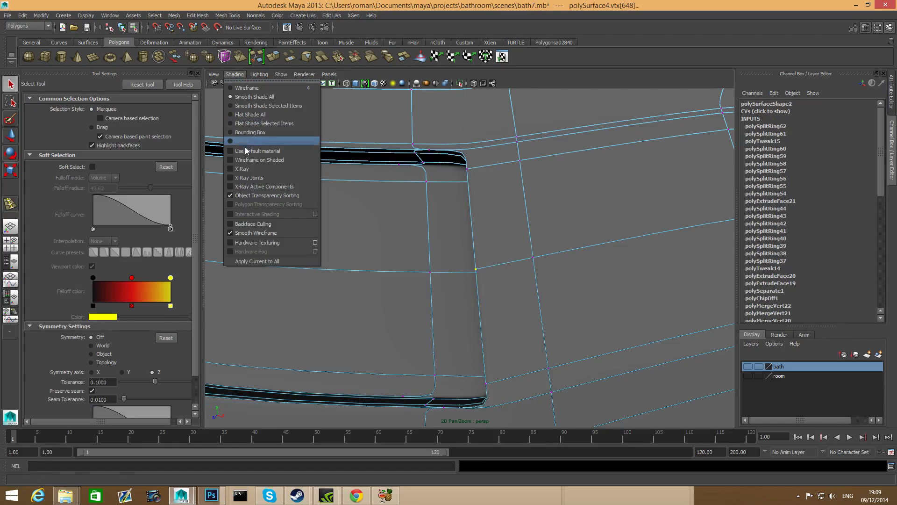
pyautogui.click(251, 169)
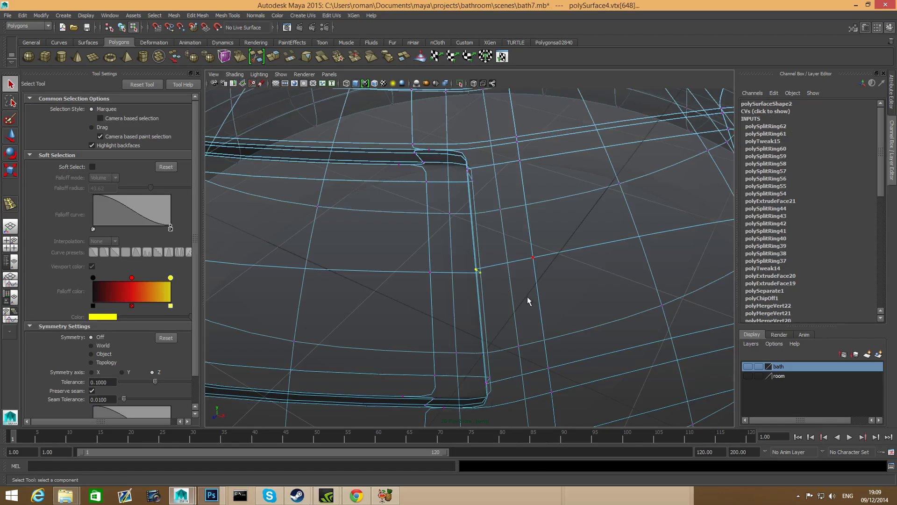
# Push the corner vertices sideways along the Normals average axis, with smooth preview off.
pyautogui.press('w')
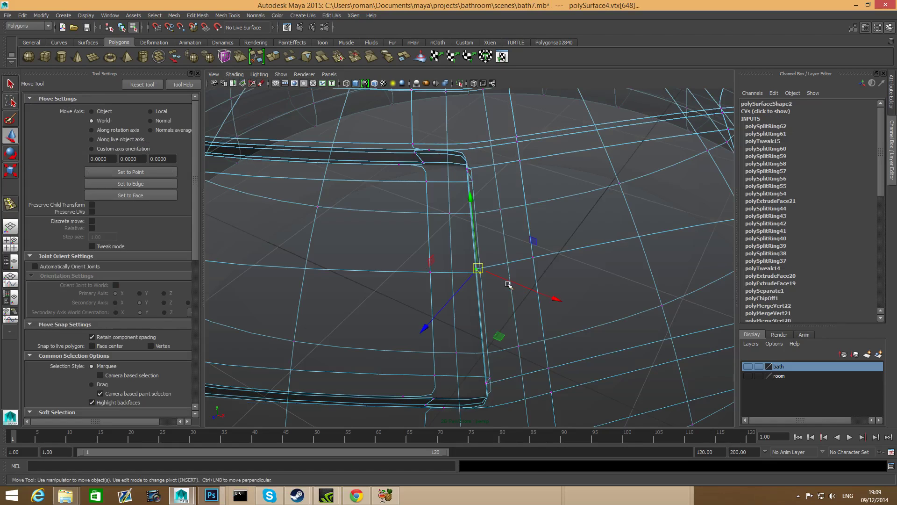
pyautogui.click(153, 122)
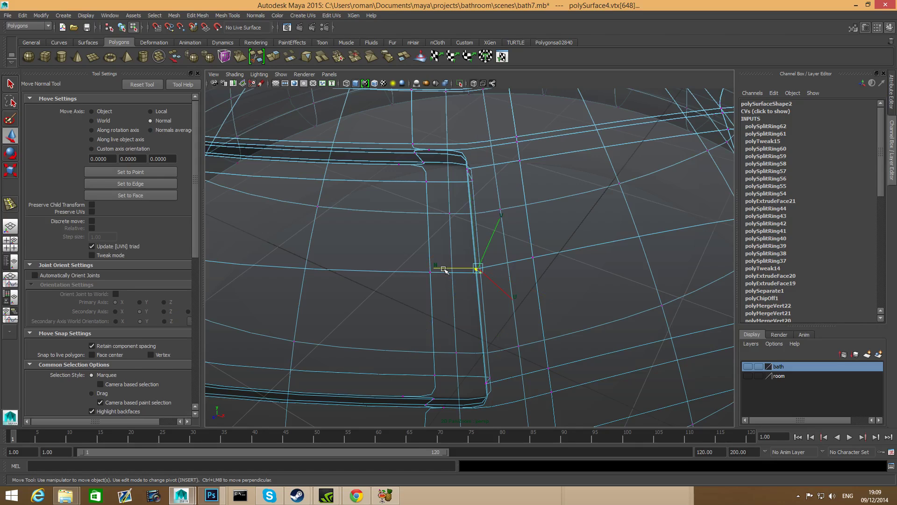
pyautogui.click(150, 129)
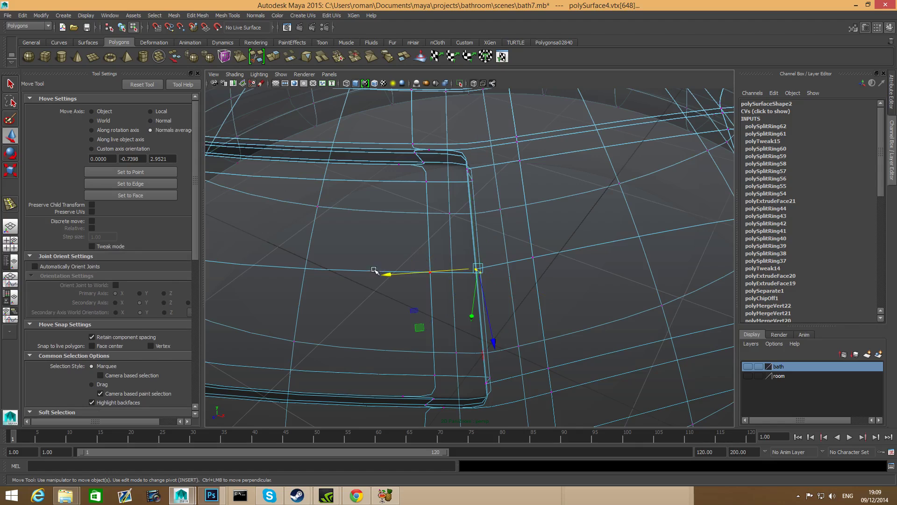
pyautogui.moveTo(386, 274); pyautogui.dragTo(439, 279)
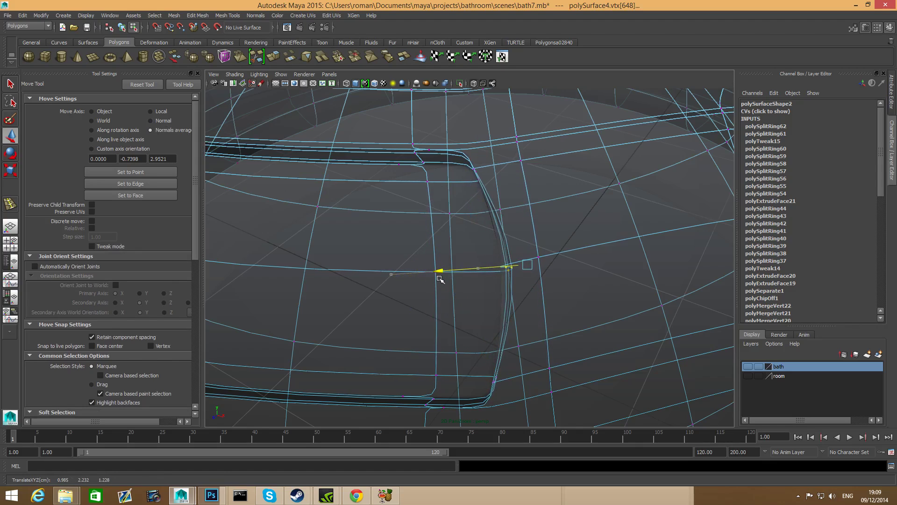
pyautogui.press('1')
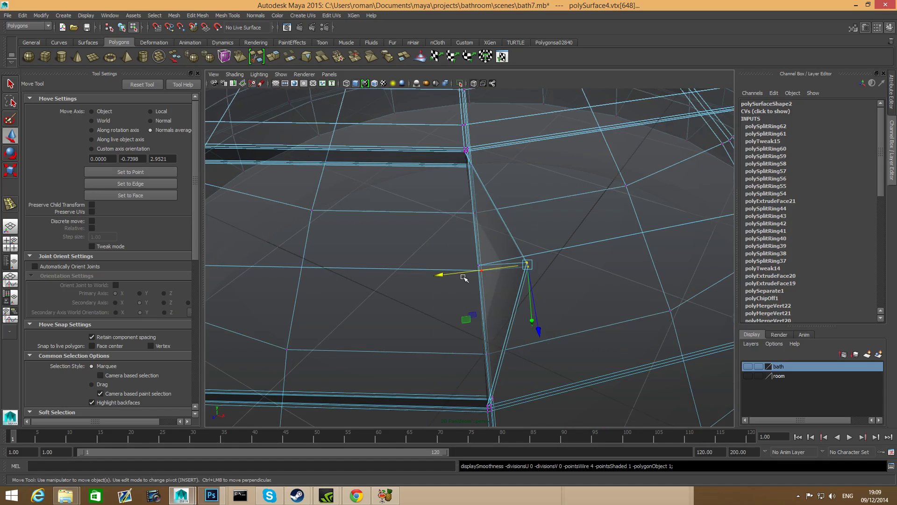
pyautogui.moveTo(521, 296)
pyautogui.keyDown('alt'); pyautogui.mouseDown()
pyautogui.moveTo(489, 296)
pyautogui.moveTo(534, 286)
pyautogui.mouseUp(); pyautogui.keyUp('alt')
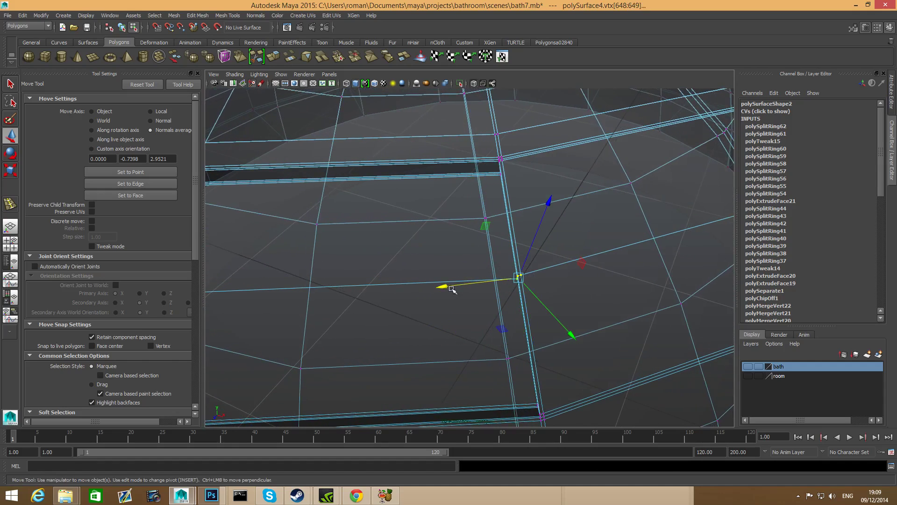
pyautogui.moveTo(452, 290); pyautogui.dragTo(481, 299)
pyautogui.scroll(-3, 516, 301)
pyautogui.keyDown('alt'); pyautogui.moveTo(481, 299); pyautogui.dragTo(504, 305, button='right'); pyautogui.keyUp('alt')
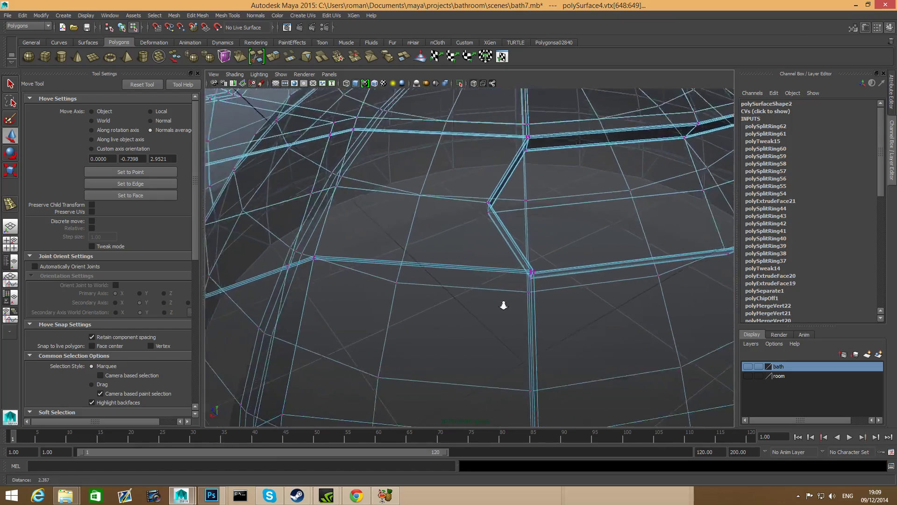
pyautogui.keyDown('alt'); pyautogui.moveTo(503, 305); pyautogui.dragTo(581, 319); pyautogui.keyUp('alt')
pyautogui.keyDown('alt'); pyautogui.moveTo(581, 319); pyautogui.dragTo(333, 302, button='right'); pyautogui.keyUp('alt')
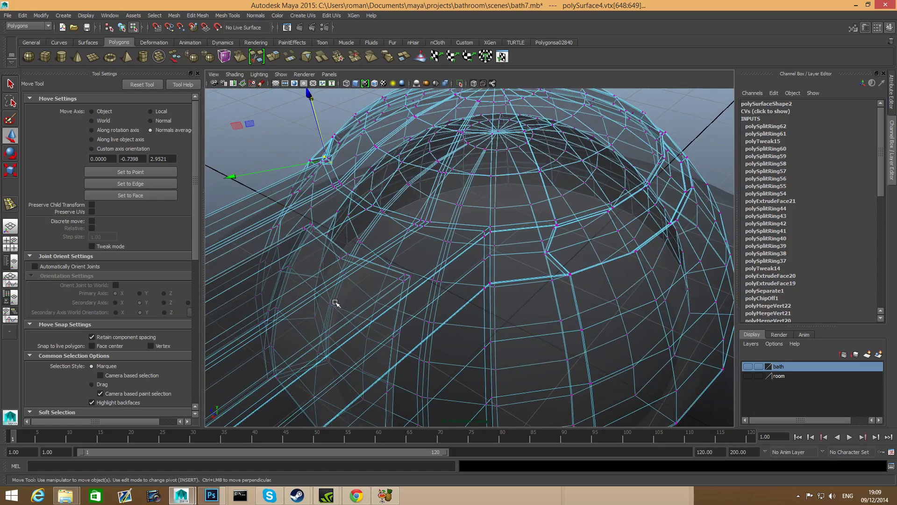
pyautogui.click(234, 75)
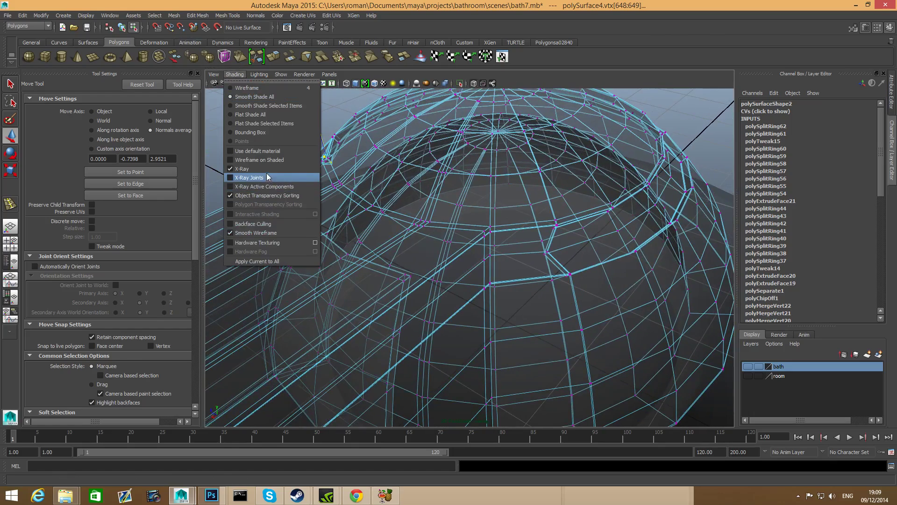
# Turn X-Ray off, restore smooth preview, and select the faucet dome mesh polySurface4.
pyautogui.click(268, 169)
pyautogui.scroll(-5, 363, 222)
pyautogui.keyDown('alt'); pyautogui.moveTo(362, 234); pyautogui.dragTo(444, 244); pyautogui.keyUp('alt')
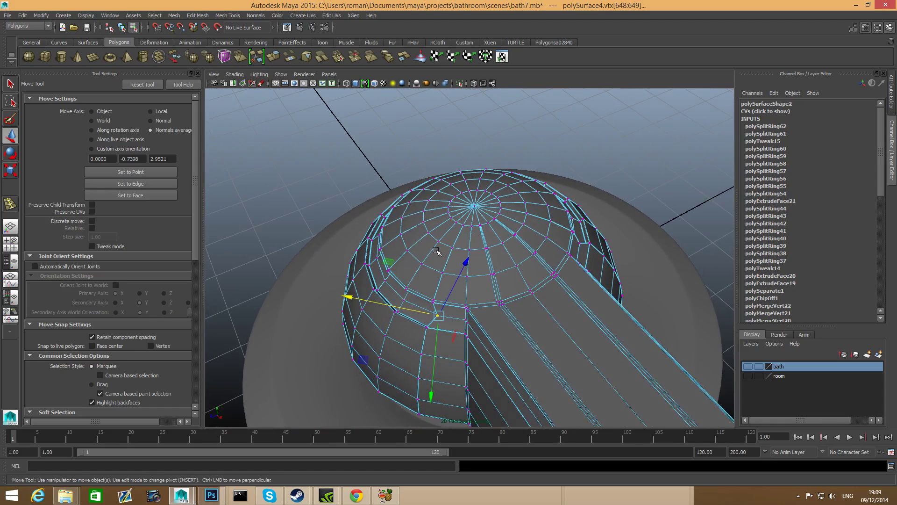
pyautogui.press('3')
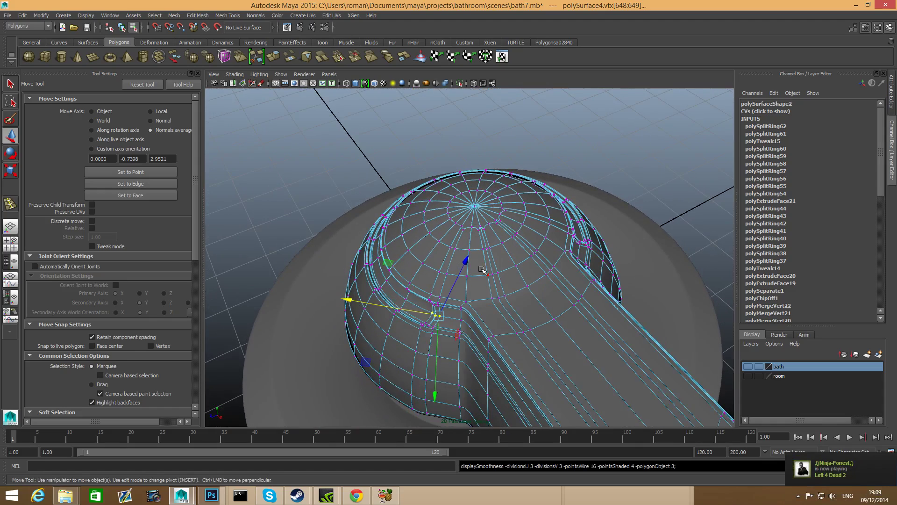
pyautogui.press('F8')
pyautogui.keyDown('alt'); pyautogui.moveTo(481, 270); pyautogui.dragTo(308, 288); pyautogui.keyUp('alt')
pyautogui.click(617, 217)
pyautogui.keyDown('alt'); pyautogui.moveTo(614, 218); pyautogui.dragTo(565, 262, button='middle'); pyautogui.keyUp('alt')
pyautogui.scroll(2, 570, 271)
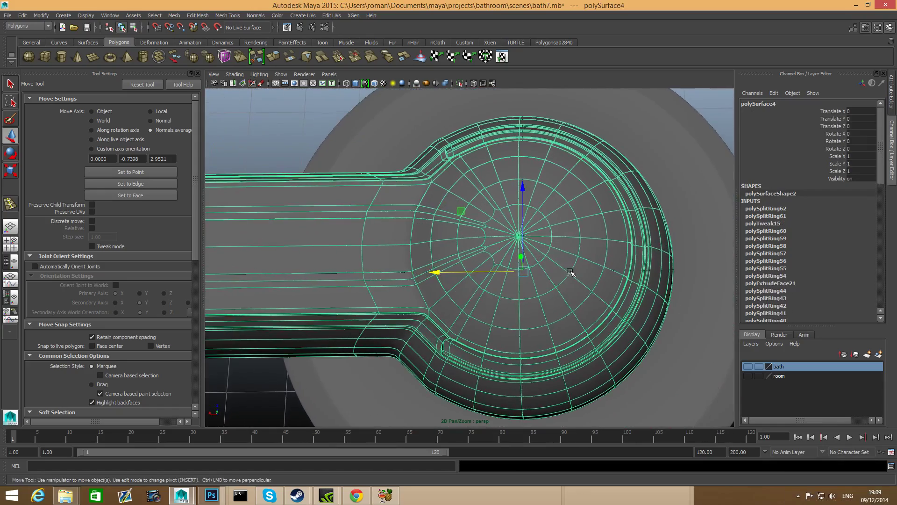
# Select the whole circular cap of faces on top of the dome, using X-Ray.
pyautogui.moveTo(571, 272); pyautogui.dragTo(574, 260, button='right')
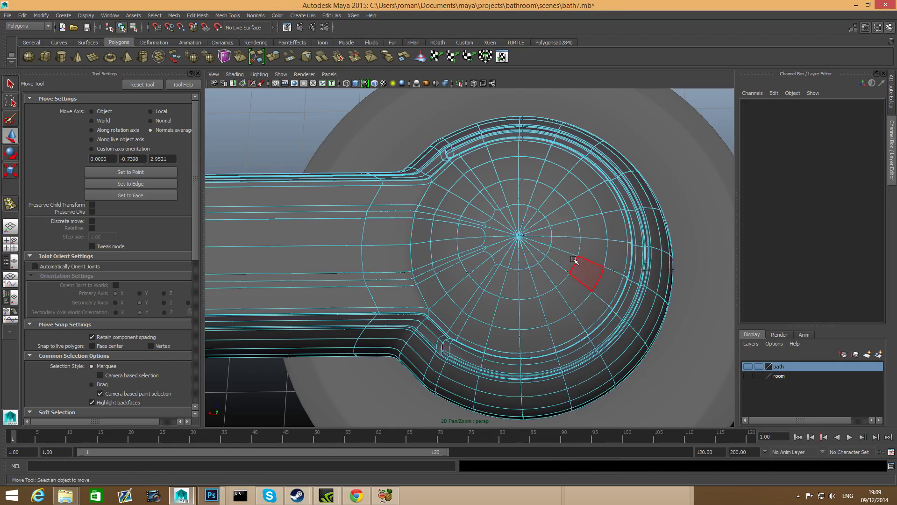
pyautogui.click(484, 216)
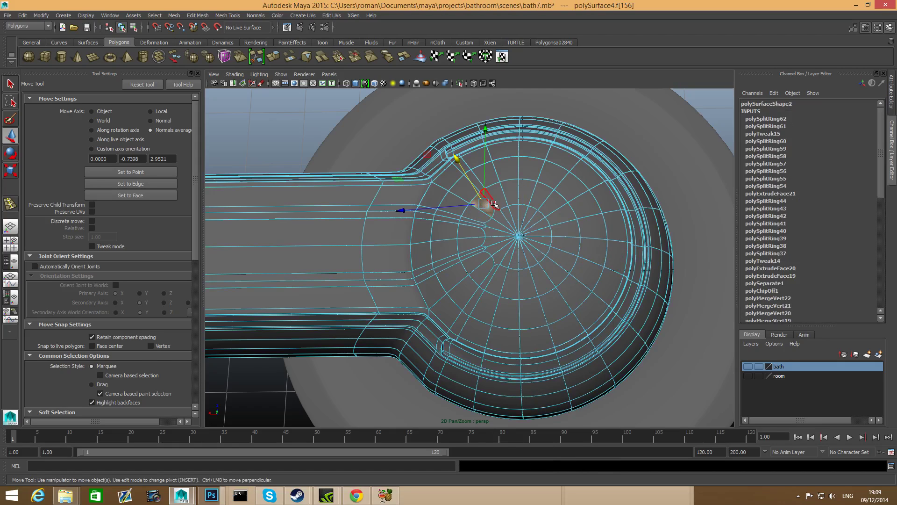
pyautogui.keyDown('shift'); pyautogui.doubleClick(500, 200); pyautogui.keyUp('shift')
pyautogui.keyDown('alt'); pyautogui.moveTo(539, 236); pyautogui.dragTo(538, 224); pyautogui.keyUp('alt')
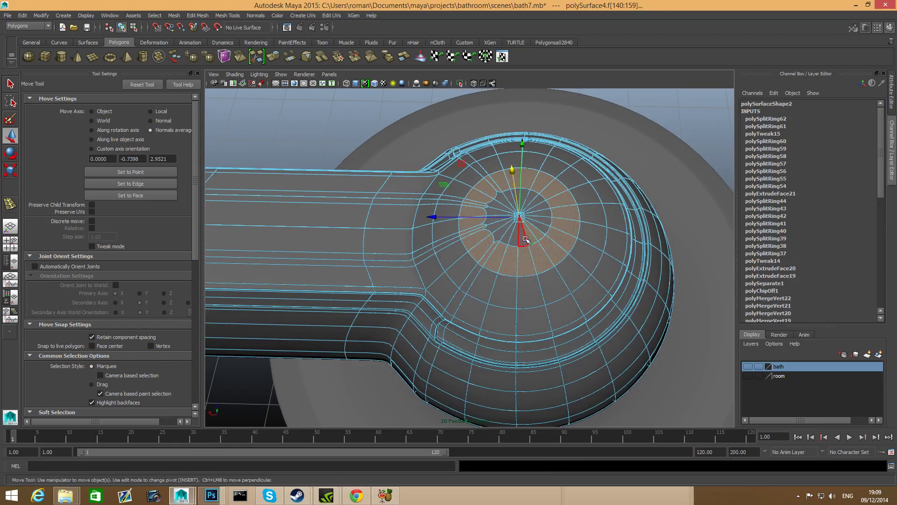
pyautogui.keyDown('alt'); pyautogui.moveTo(508, 225); pyautogui.dragTo(480, 212); pyautogui.keyUp('alt')
pyautogui.moveTo(560, 263)
pyautogui.keyDown('shift'); pyautogui.mouseDown()
pyautogui.moveTo(558, 277)
pyautogui.moveTo(542, 243)
pyautogui.mouseUp(); pyautogui.keyUp('shift')
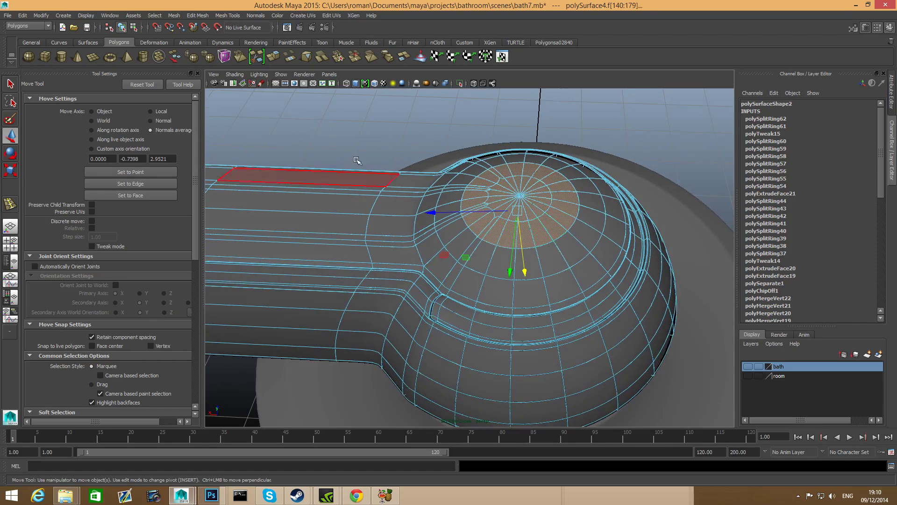
pyautogui.click(234, 75)
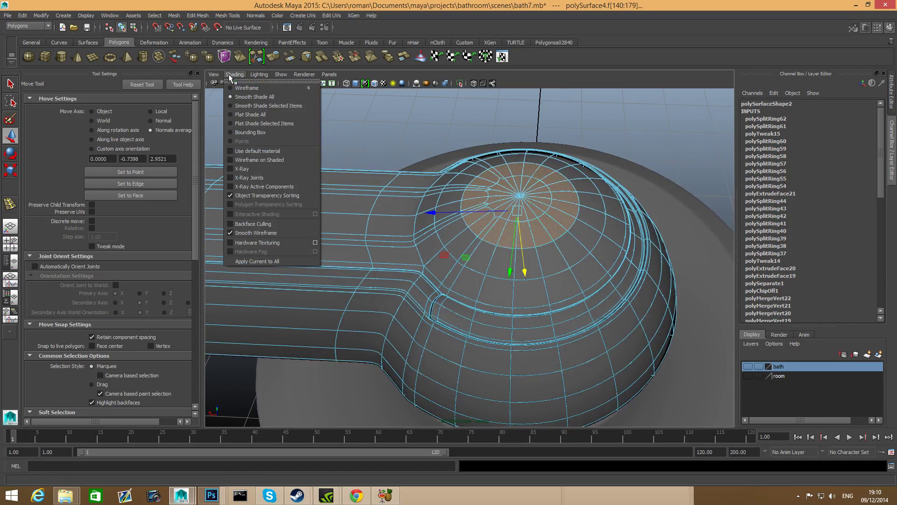
pyautogui.click(257, 169)
pyautogui.scroll(-3, 572, 271)
pyautogui.keyDown('alt'); pyautogui.moveTo(576, 273); pyautogui.dragTo(577, 215); pyautogui.keyUp('alt')
# Undo an accidental drag of the cap faces, turn X-Ray off, and extrude them.
pyautogui.moveTo(464, 220); pyautogui.dragTo(592, 268)
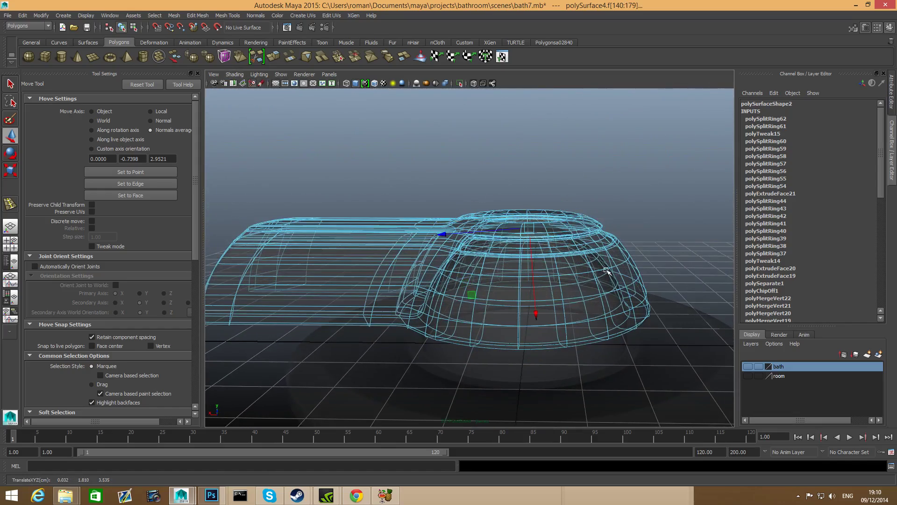
pyautogui.hotkey('ctrl', 'z')
pyautogui.moveTo(633, 212); pyautogui.dragTo(425, 291)
pyautogui.keyDown('alt'); pyautogui.moveTo(521, 239); pyautogui.dragTo(530, 280); pyautogui.keyUp('alt')
pyautogui.keyDown('alt'); pyautogui.moveTo(524, 267); pyautogui.dragTo(550, 274, button='right'); pyautogui.keyUp('alt')
pyautogui.click(225, 84)
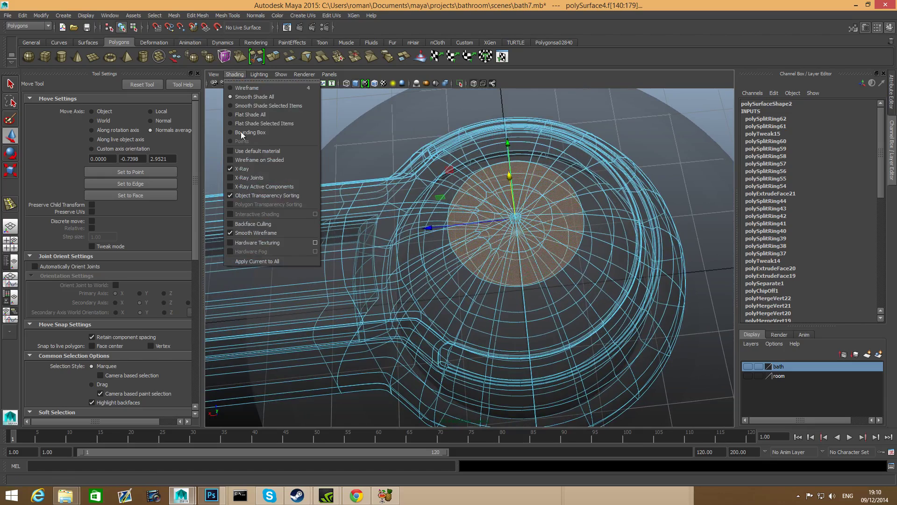
pyautogui.click(255, 173)
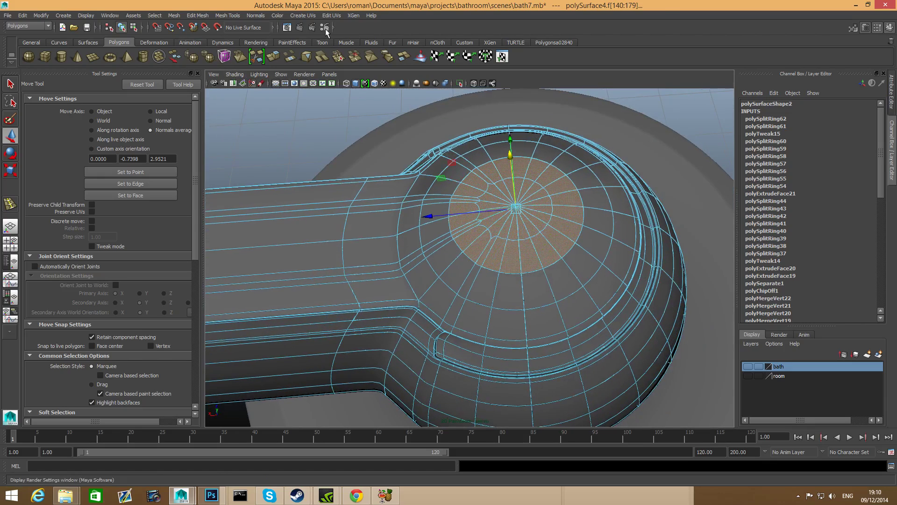
pyautogui.click(274, 57)
# Recess the extruded cap using its local manipulator, Local Translate Z about -0.05, smooth preview off.
pyautogui.keyDown('alt'); pyautogui.moveTo(537, 231); pyautogui.dragTo(523, 200); pyautogui.keyUp('alt')
pyautogui.press('t')
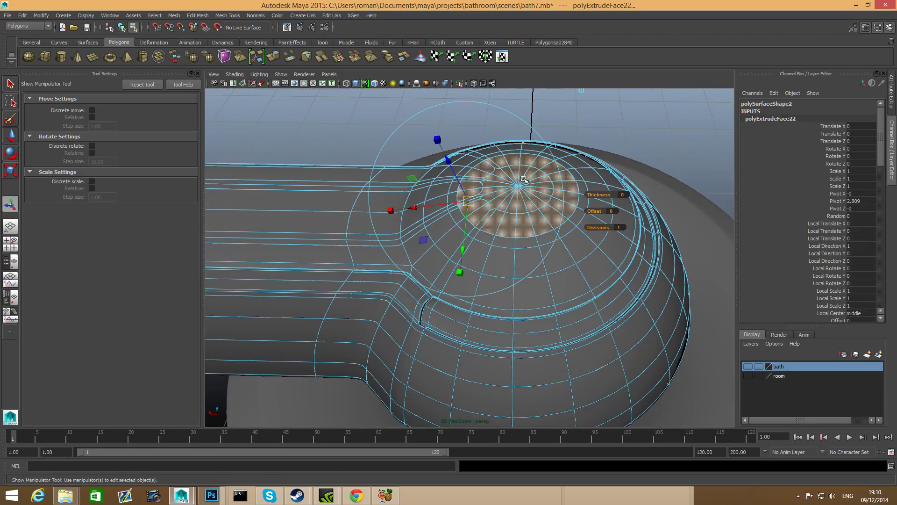
pyautogui.press('1')
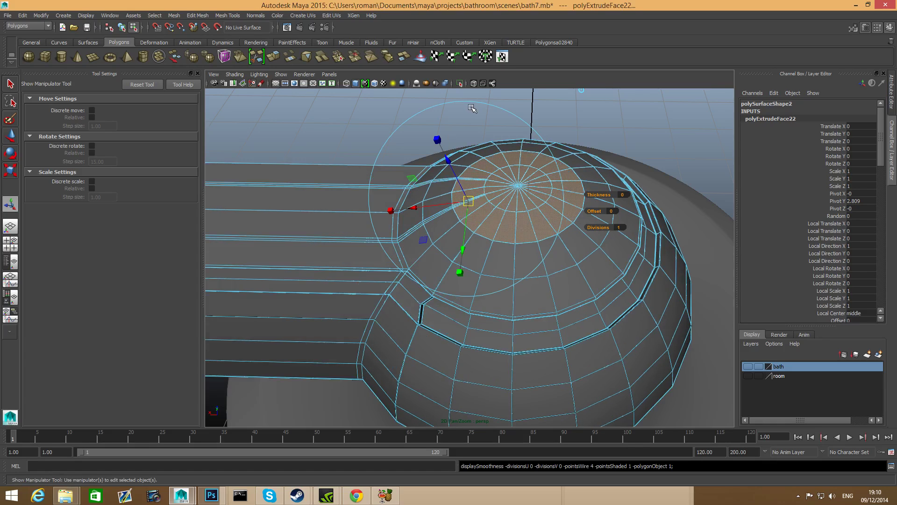
pyautogui.keyDown('alt'); pyautogui.moveTo(521, 200); pyautogui.dragTo(635, 199, button='right'); pyautogui.keyUp('alt')
pyautogui.keyDown('alt'); pyautogui.moveTo(634, 199); pyautogui.dragTo(573, 206, button='middle'); pyautogui.keyUp('alt')
pyautogui.keyDown('alt'); pyautogui.moveTo(574, 206); pyautogui.dragTo(471, 174); pyautogui.keyUp('alt')
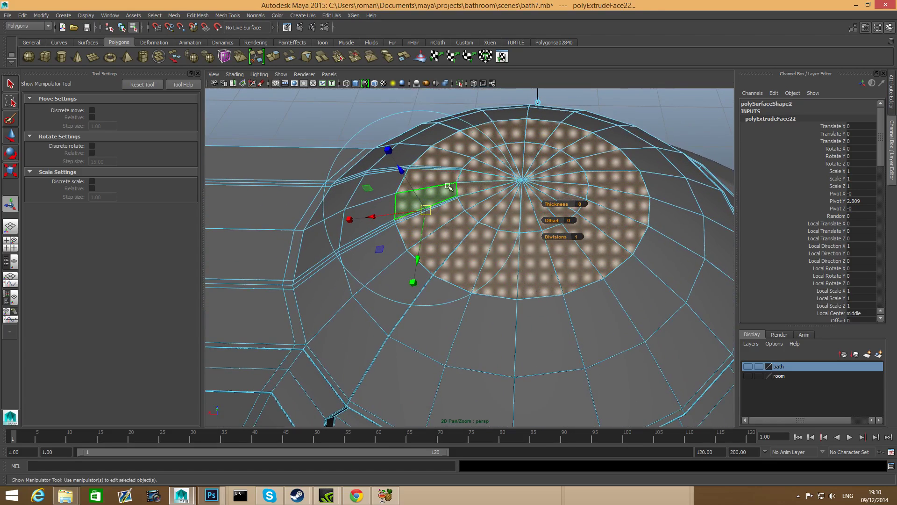
pyautogui.moveTo(400, 170); pyautogui.dragTo(482, 201)
pyautogui.press('F8')
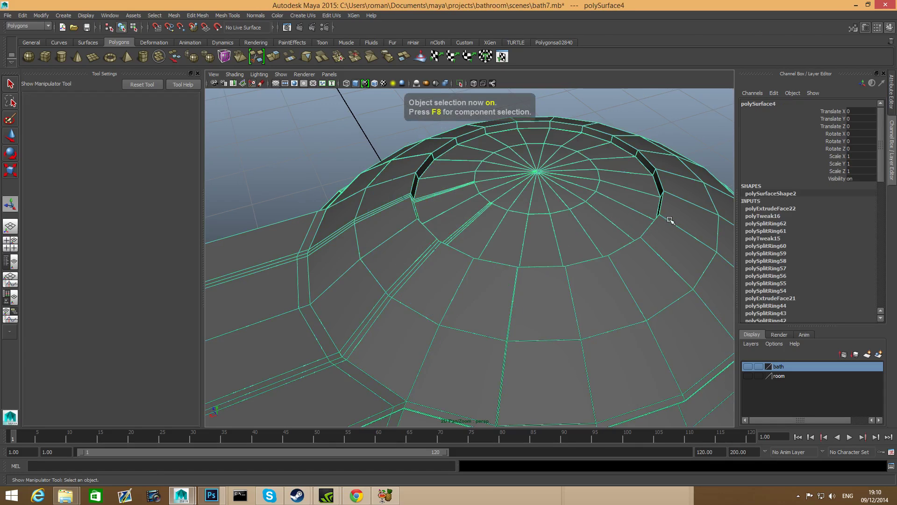
# Insert support edge loops beside the top groove and cap, up to polySplitRing67.
pyautogui.keyDown('shift'); pyautogui.moveTo(670, 219); pyautogui.dragTo(644, 249, button='right'); pyautogui.keyUp('shift')
pyautogui.moveTo(651, 247); pyautogui.dragTo(627, 228)
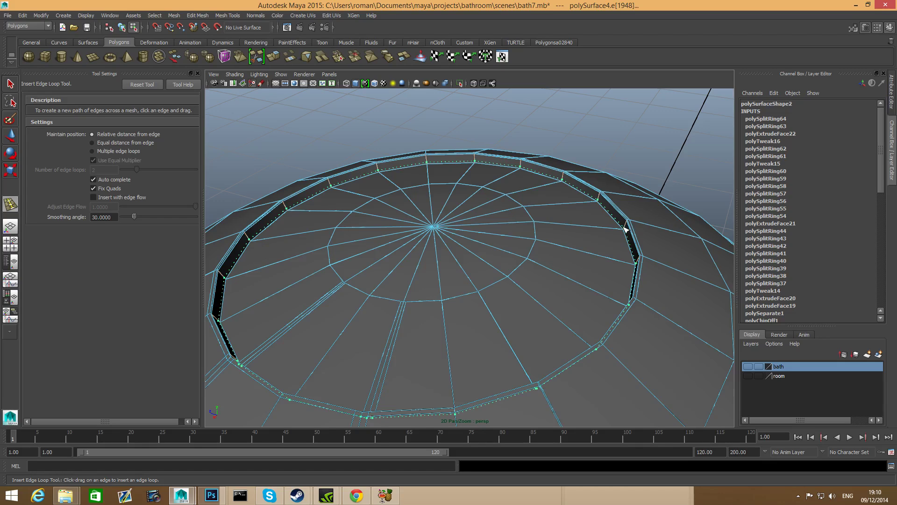
pyautogui.moveTo(626, 229); pyautogui.dragTo(624, 231)
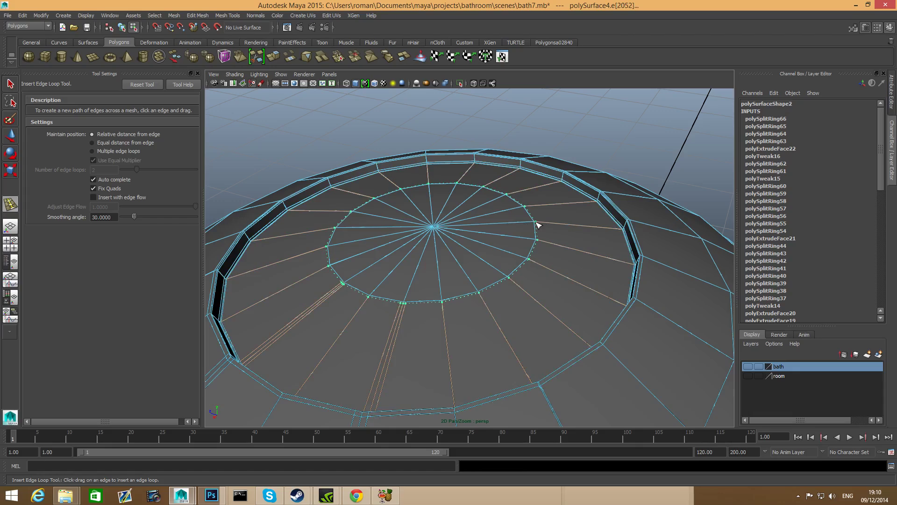
pyautogui.moveTo(537, 226); pyautogui.dragTo(448, 244)
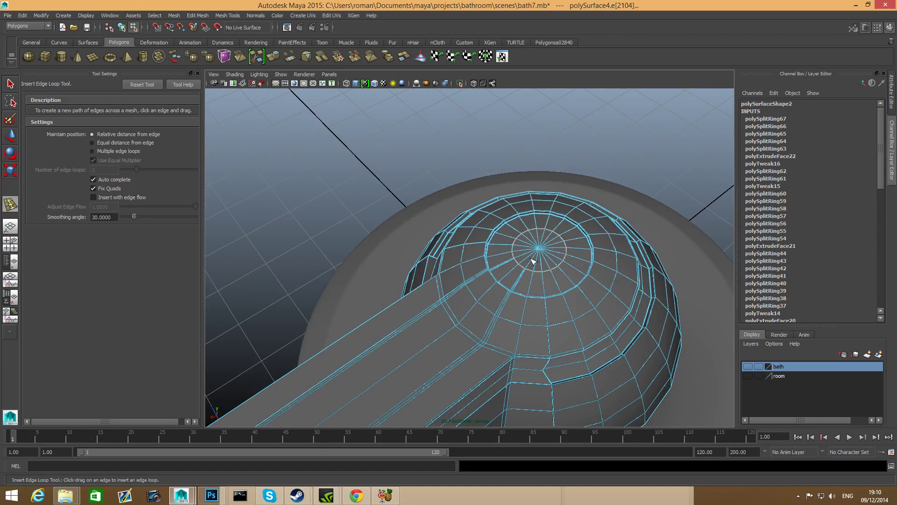
pyautogui.press('F8')
# Tumble to a top view and marquee-select both the tap and its base disc.
pyautogui.scroll(-4, 610, 257)
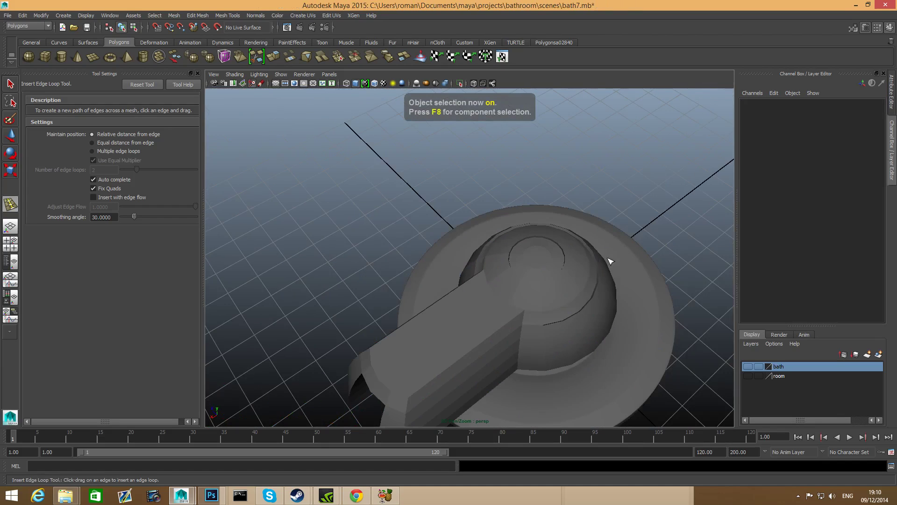
pyautogui.keyDown('alt'); pyautogui.moveTo(610, 259); pyautogui.dragTo(355, 171); pyautogui.keyUp('alt')
pyautogui.press('e')
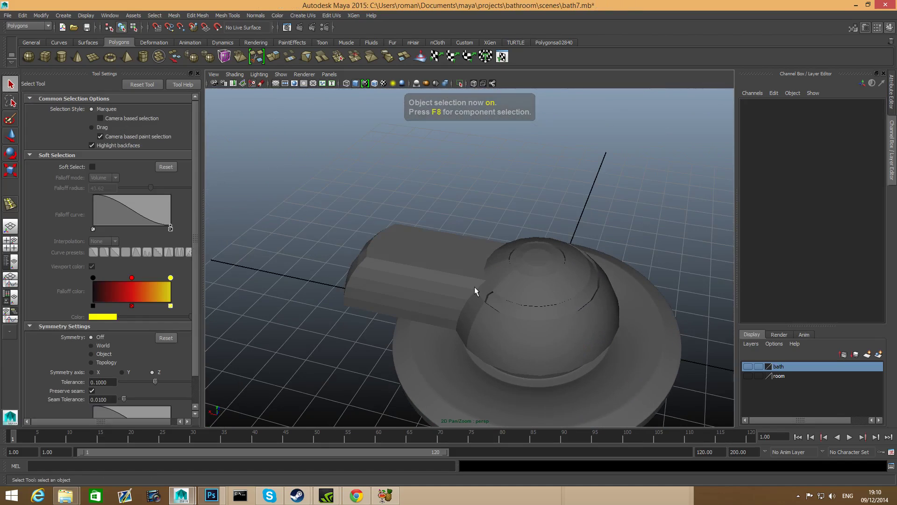
pyautogui.click(475, 287)
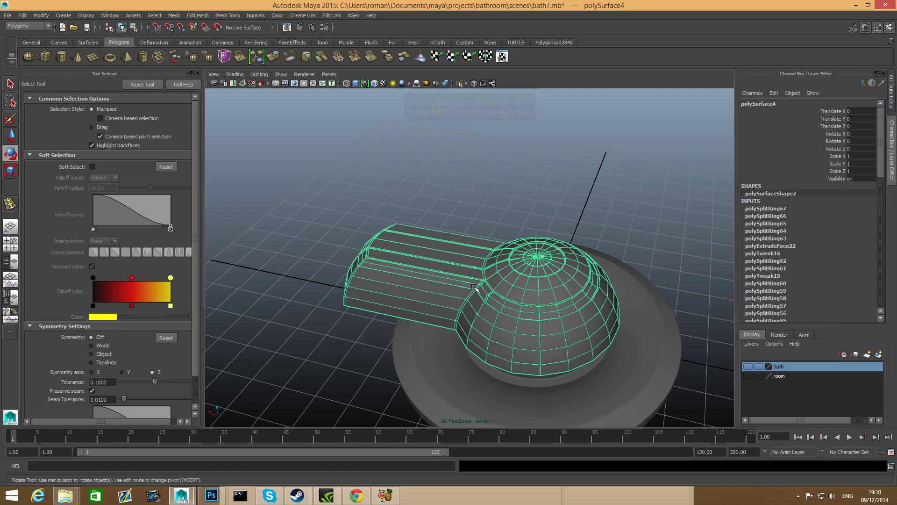
pyautogui.press('3')
pyautogui.click(644, 365)
pyautogui.click(671, 271)
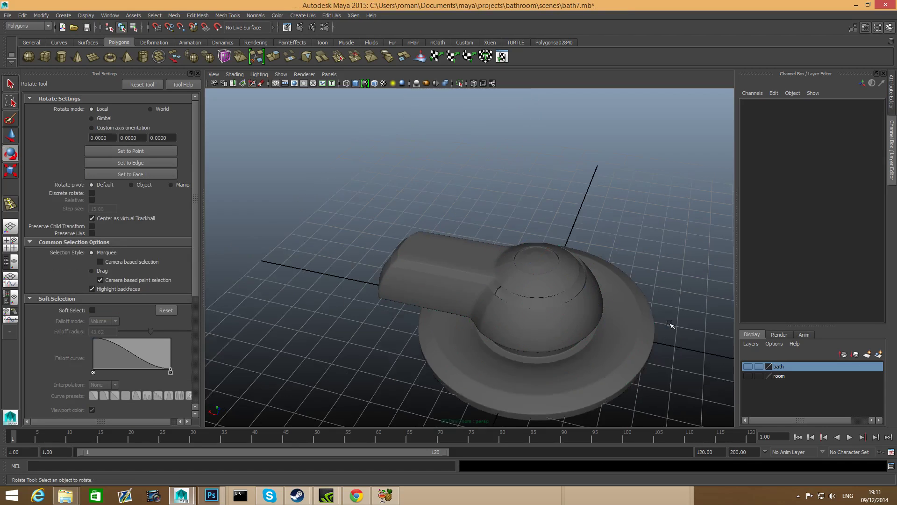
pyautogui.keyDown('alt'); pyautogui.moveTo(671, 324); pyautogui.dragTo(492, 279); pyautogui.keyUp('alt')
pyautogui.moveTo(405, 231); pyautogui.dragTo(624, 346)
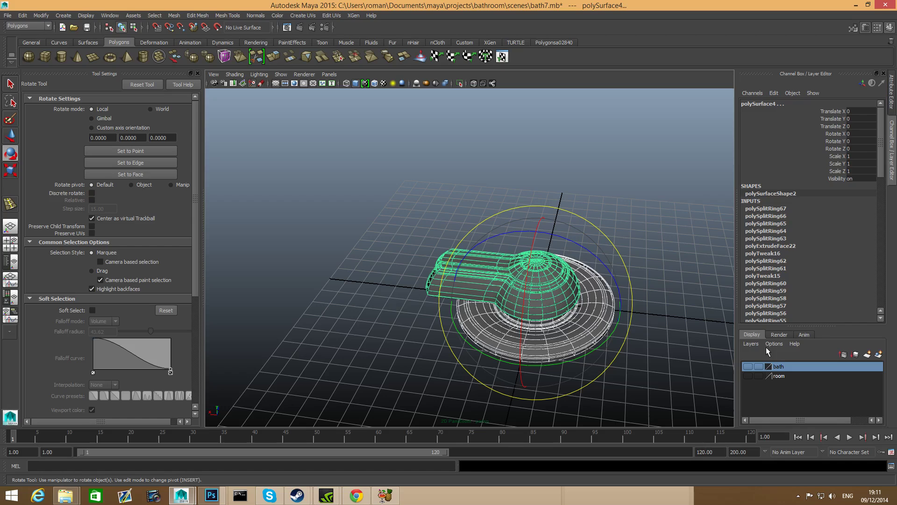
# Make the room layer visible again and orbit until the bathtub and stool are in view.
pyautogui.click(747, 376)
pyautogui.click(522, 342)
pyautogui.keyDown('alt'); pyautogui.moveTo(522, 341); pyautogui.dragTo(607, 333); pyautogui.keyUp('alt')
pyautogui.keyDown('alt'); pyautogui.moveTo(593, 333); pyautogui.dragTo(408, 332, button='right'); pyautogui.keyUp('alt')
pyautogui.keyDown('alt'); pyautogui.moveTo(408, 331); pyautogui.dragTo(463, 332); pyautogui.keyUp('alt')
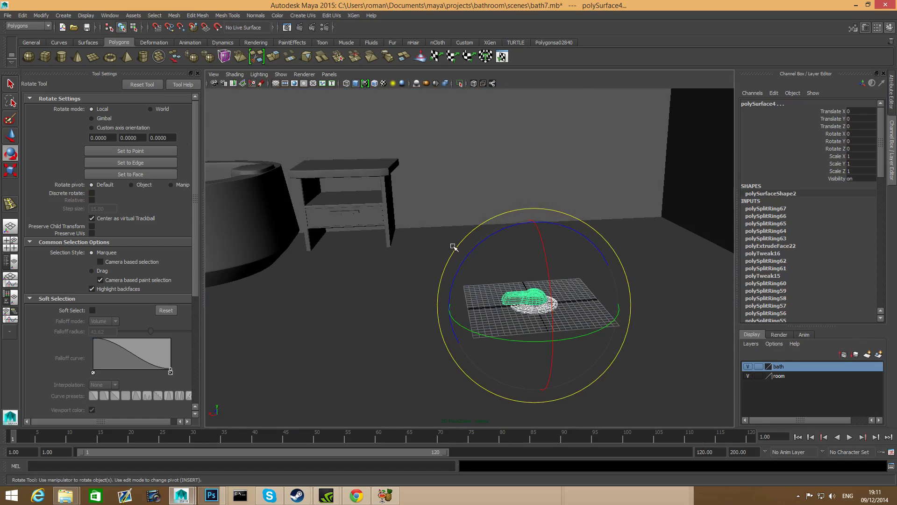
pyautogui.keyDown('alt'); pyautogui.moveTo(533, 316); pyautogui.dragTo(495, 343); pyautogui.keyUp('alt')
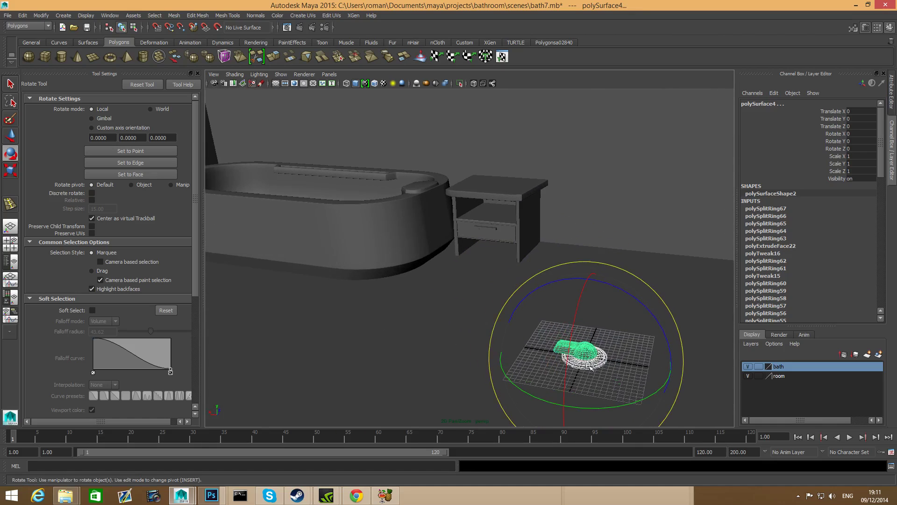
pyautogui.keyDown('alt'); pyautogui.moveTo(595, 380); pyautogui.dragTo(640, 401); pyautogui.keyUp('alt')
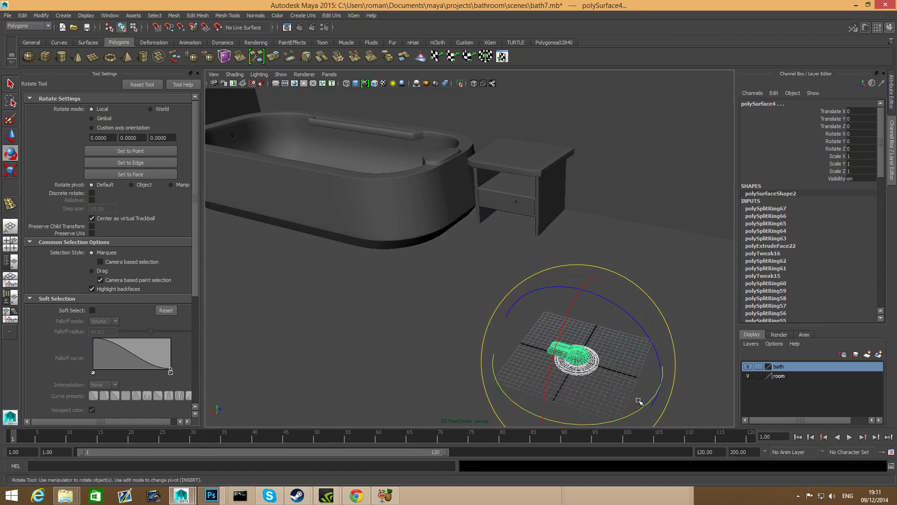
pyautogui.click(174, 16)
# Combine tap and dish into one mesh, rotate it -90 on X and Z, and raise it to Y 29.19.
pyautogui.click(187, 43)
pyautogui.press('w')
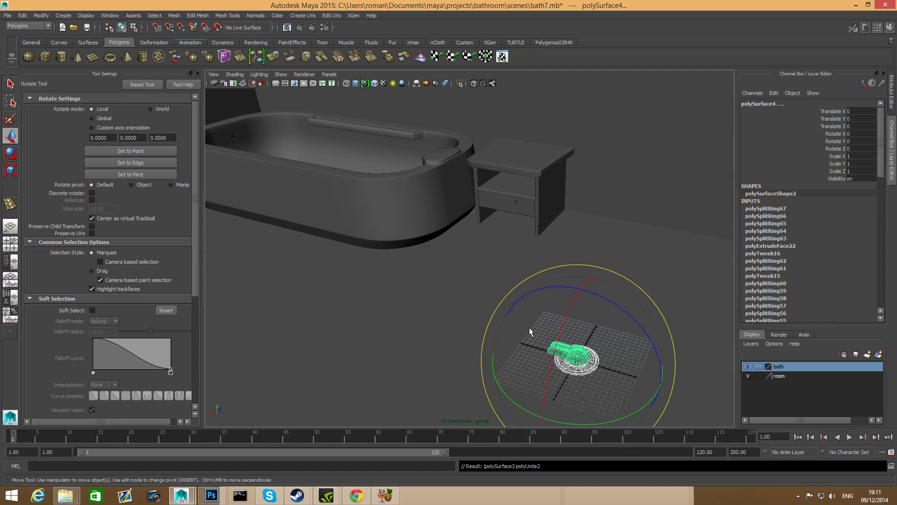
pyautogui.moveTo(599, 317); pyautogui.dragTo(532, 229)
pyautogui.press('e')
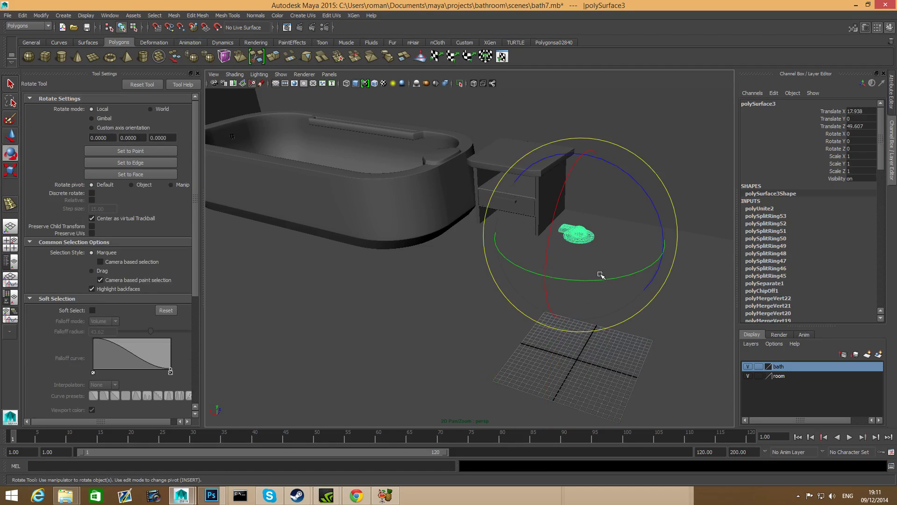
pyautogui.moveTo(600, 279); pyautogui.dragTo(659, 260)
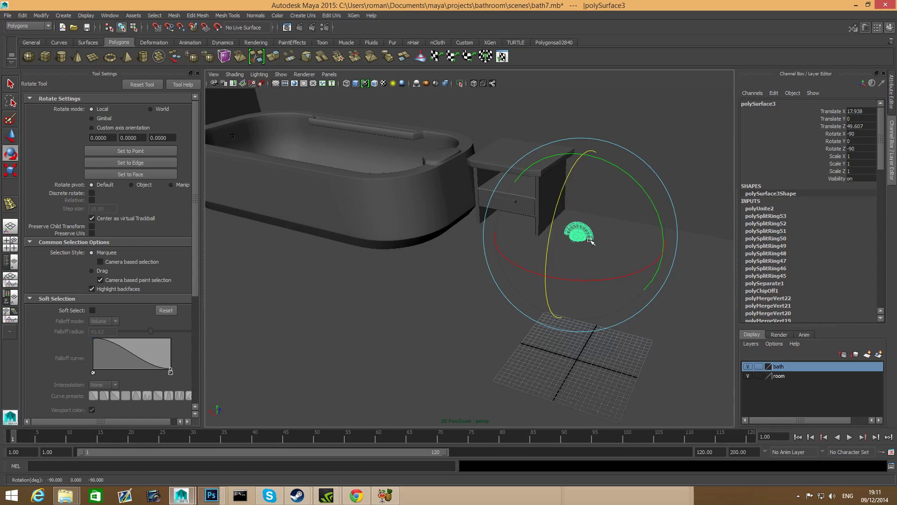
pyautogui.press('w')
pyautogui.moveTo(581, 146); pyautogui.dragTo(596, 48)
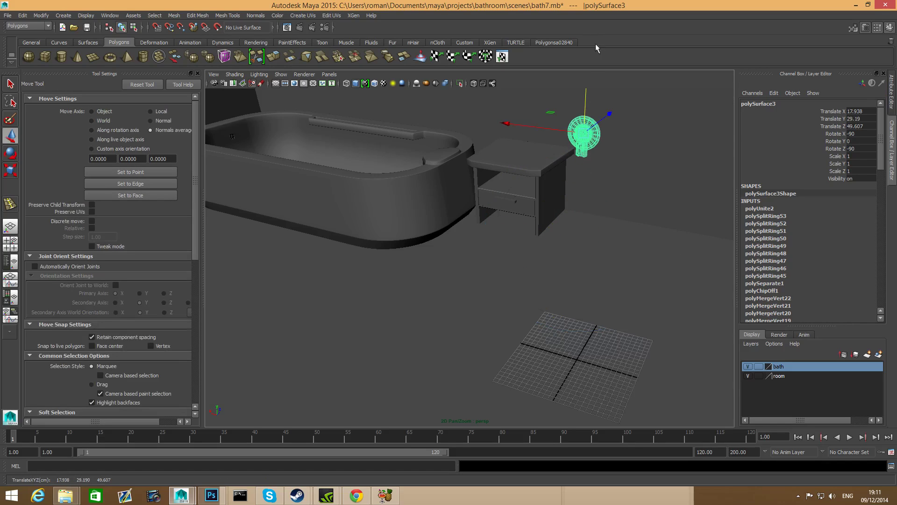
# Slide the faucet over the bathtub and push it back against the wall.
pyautogui.keyDown('alt'); pyautogui.moveTo(610, 188); pyautogui.dragTo(619, 281, button='middle'); pyautogui.keyUp('alt')
pyautogui.moveTo(515, 217); pyautogui.dragTo(297, 169)
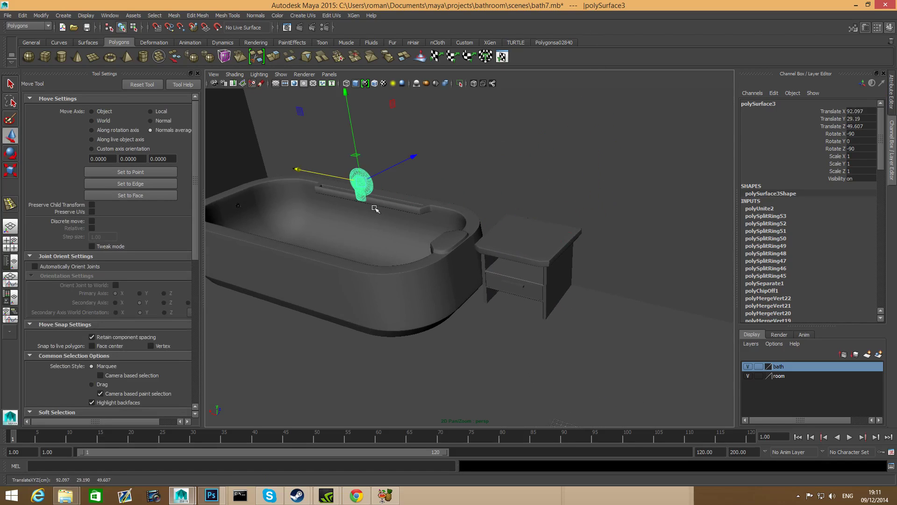
pyautogui.keyDown('alt'); pyautogui.moveTo(376, 209); pyautogui.dragTo(537, 310); pyautogui.keyUp('alt')
pyautogui.keyDown('alt'); pyautogui.moveTo(537, 311); pyautogui.dragTo(640, 347, button='right'); pyautogui.keyUp('alt')
pyautogui.moveTo(573, 237); pyautogui.dragTo(588, 203)
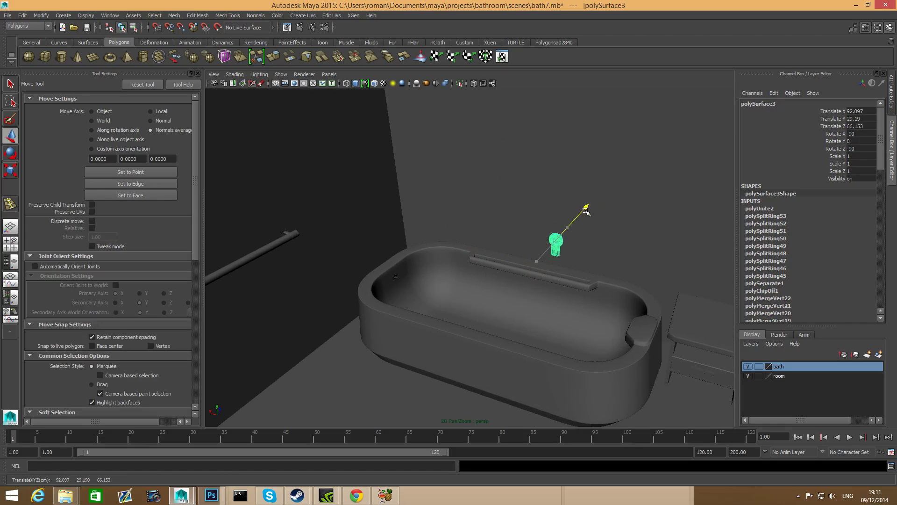
pyautogui.keyDown('alt'); pyautogui.moveTo(648, 295); pyautogui.dragTo(542, 304); pyautogui.keyUp('alt')
pyautogui.keyDown('alt'); pyautogui.moveTo(543, 304); pyautogui.dragTo(414, 261, button='middle'); pyautogui.keyUp('alt')
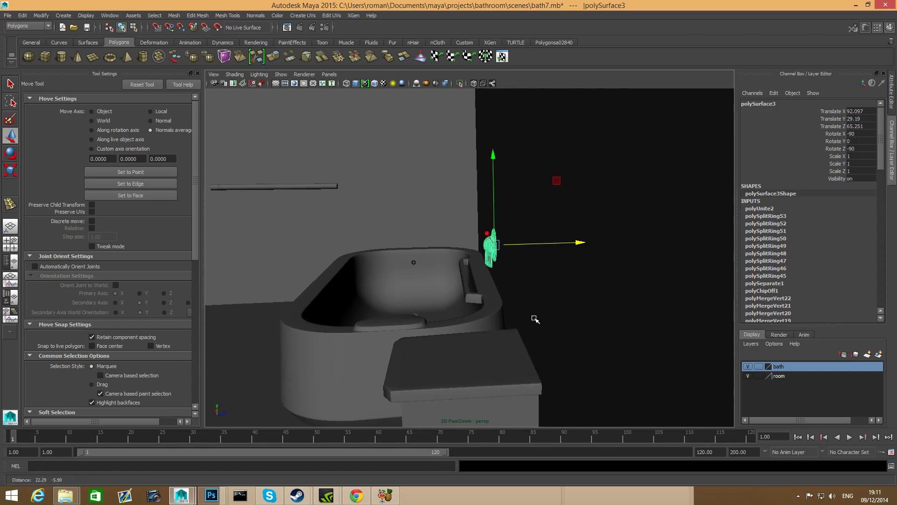
pyautogui.keyDown('alt'); pyautogui.moveTo(535, 319); pyautogui.dragTo(598, 315, button='right'); pyautogui.keyUp('alt')
pyautogui.keyDown('alt'); pyautogui.moveTo(597, 314); pyautogui.dragTo(489, 275); pyautogui.keyUp('alt')
pyautogui.keyDown('alt'); pyautogui.moveTo(442, 297); pyautogui.dragTo(467, 301); pyautogui.keyUp('alt')
pyautogui.moveTo(412, 260); pyautogui.dragTo(424, 287)
# Slide the faucet sideways along the wall to about 97.967, 29.19, 65.255.
pyautogui.keyDown('alt'); pyautogui.moveTo(423, 287); pyautogui.dragTo(358, 348, button='right'); pyautogui.keyUp('alt')
pyautogui.keyDown('alt'); pyautogui.moveTo(357, 347); pyautogui.dragTo(563, 383, button='middle'); pyautogui.keyUp('alt')
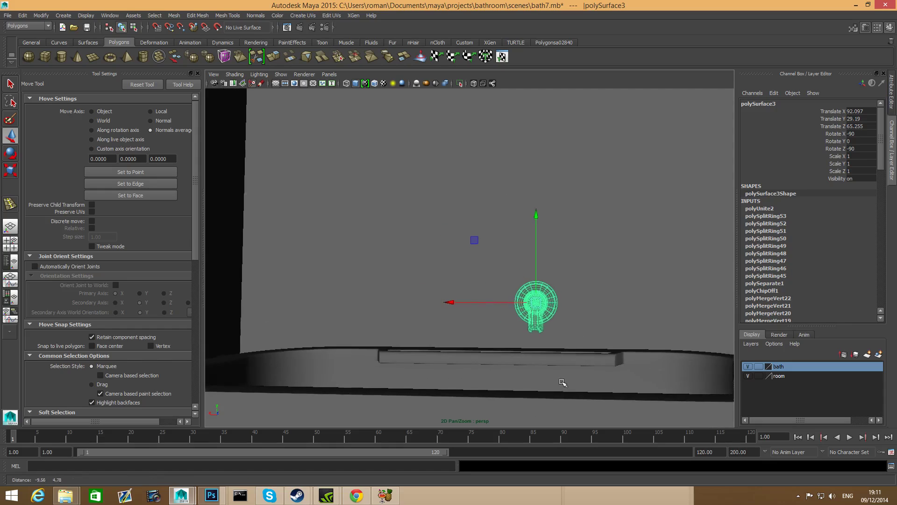
pyautogui.keyDown('alt'); pyautogui.moveTo(562, 383); pyautogui.dragTo(586, 352); pyautogui.keyUp('alt')
pyautogui.keyDown('alt'); pyautogui.moveTo(586, 352); pyautogui.dragTo(601, 326, button='middle'); pyautogui.keyUp('alt')
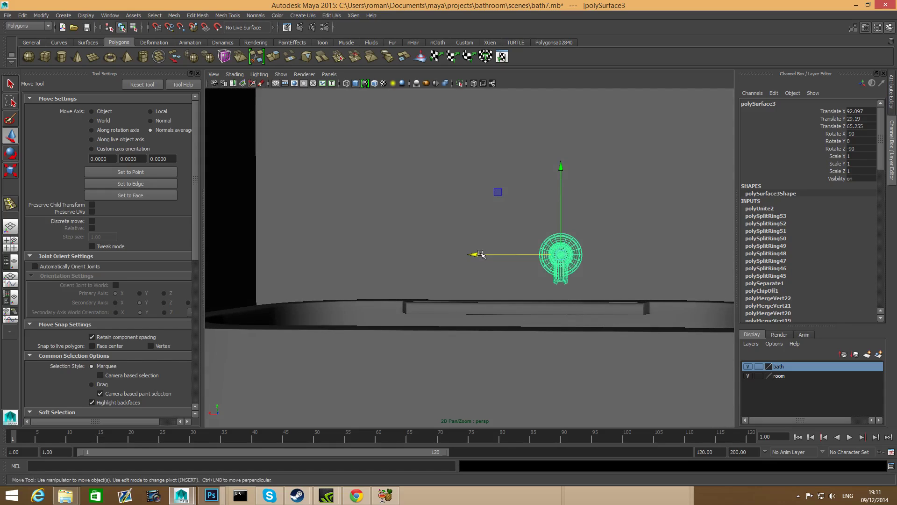
pyautogui.moveTo(480, 254); pyautogui.dragTo(450, 254)
pyautogui.keyDown('alt'); pyautogui.moveTo(617, 295); pyautogui.dragTo(539, 311); pyautogui.keyUp('alt')
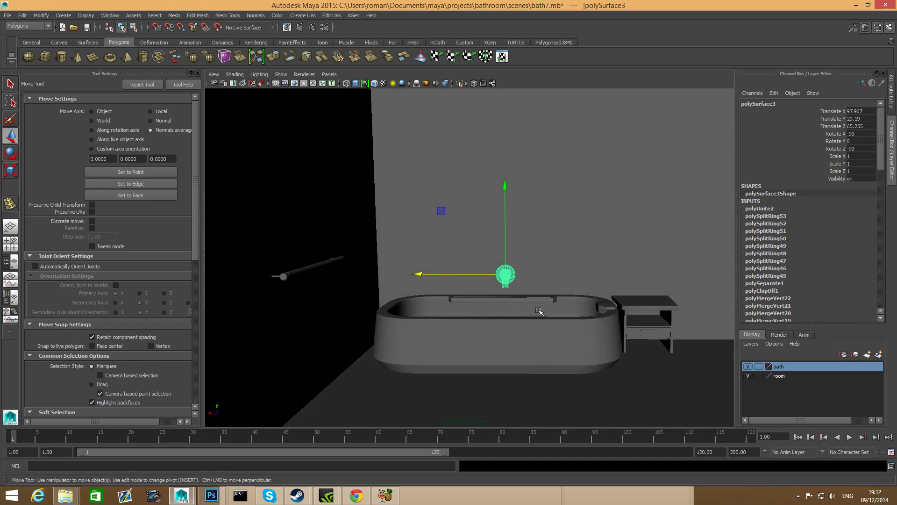
pyautogui.keyDown('alt'); pyautogui.moveTo(580, 320); pyautogui.dragTo(595, 323, button='middle'); pyautogui.keyUp('alt')
pyautogui.keyDown('alt'); pyautogui.moveTo(595, 322); pyautogui.dragTo(528, 324, button='right'); pyautogui.keyUp('alt')
# Orbit and zoom around the tub to check the faucet sits above the rim.
pyautogui.scroll(6, 524, 303)
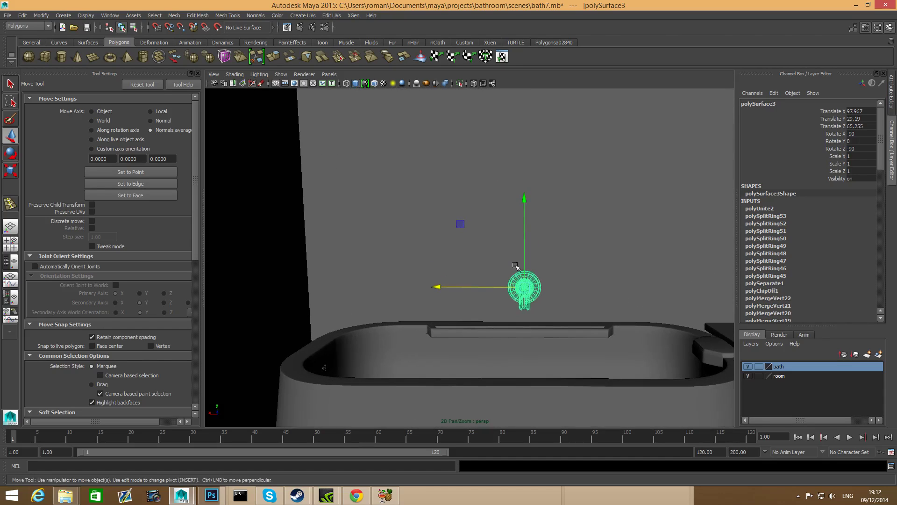
pyautogui.scroll(-5, 561, 296)
pyautogui.keyDown('alt'); pyautogui.moveTo(616, 274); pyautogui.dragTo(419, 333, button='middle'); pyautogui.keyUp('alt')
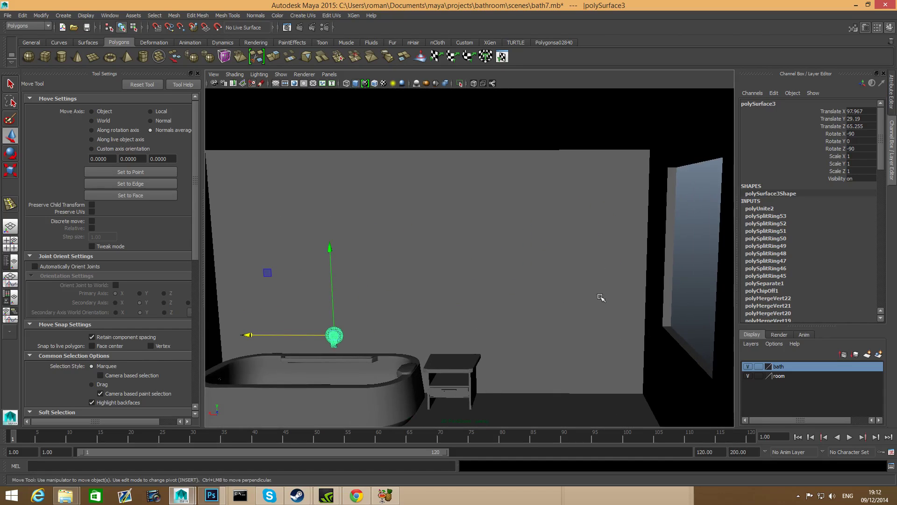
pyautogui.keyDown('alt'); pyautogui.moveTo(522, 329); pyautogui.dragTo(626, 292, button='middle'); pyautogui.keyUp('alt')
pyautogui.keyDown('alt'); pyautogui.moveTo(622, 294); pyautogui.dragTo(623, 295); pyautogui.keyUp('alt')
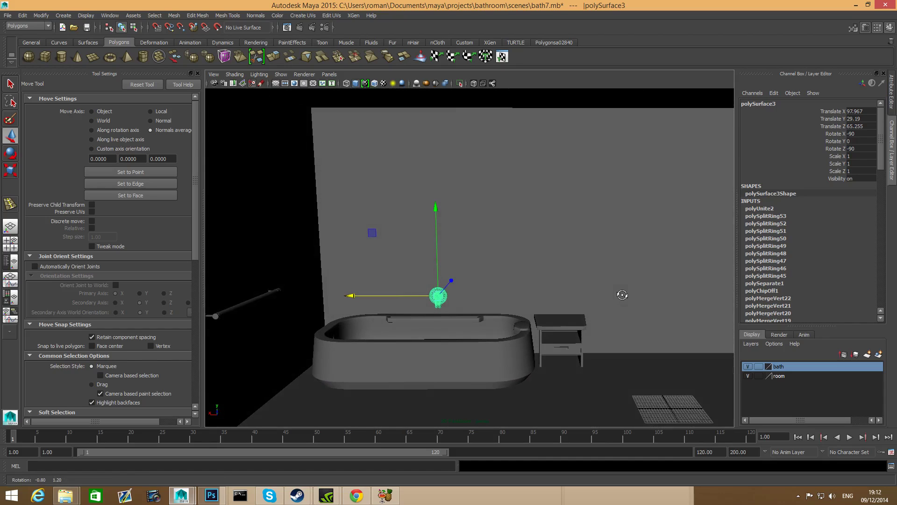
pyautogui.keyDown('alt'); pyautogui.moveTo(464, 315); pyautogui.dragTo(549, 303, button='middle'); pyautogui.keyUp('alt')
pyautogui.keyDown('alt'); pyautogui.moveTo(522, 323); pyautogui.dragTo(537, 341); pyautogui.keyUp('alt')
pyautogui.keyDown('alt'); pyautogui.moveTo(537, 341); pyautogui.dragTo(579, 343, button='right'); pyautogui.keyUp('alt')
pyautogui.keyDown('alt'); pyautogui.moveTo(511, 346); pyautogui.dragTo(533, 302, button='middle'); pyautogui.keyUp('alt')
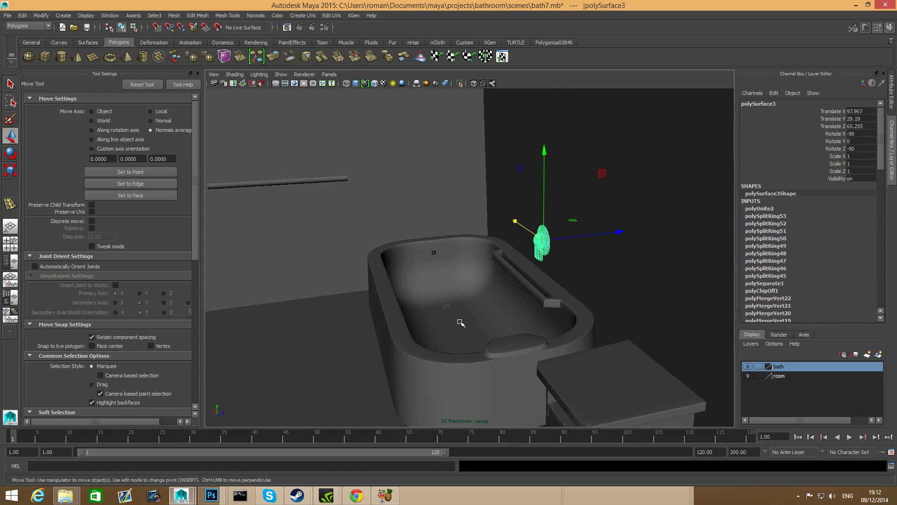
pyautogui.keyDown('alt'); pyautogui.moveTo(459, 322); pyautogui.dragTo(491, 334, button='right'); pyautogui.keyUp('alt')
pyautogui.keyDown('alt'); pyautogui.moveTo(490, 335); pyautogui.dragTo(533, 322); pyautogui.keyUp('alt')
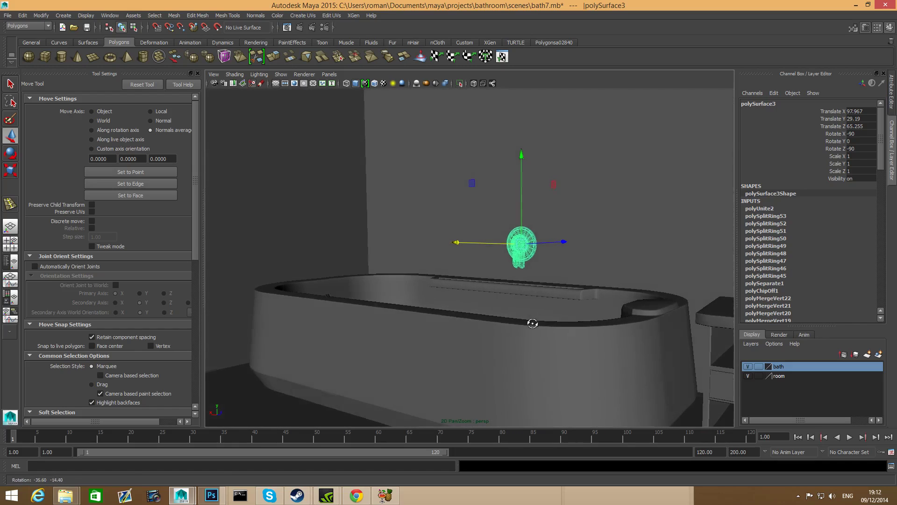
pyautogui.keyDown('alt'); pyautogui.moveTo(521, 326); pyautogui.dragTo(491, 328, button='right'); pyautogui.keyUp('alt')
pyautogui.keyDown('alt'); pyautogui.moveTo(491, 328); pyautogui.dragTo(452, 336); pyautogui.keyUp('alt')
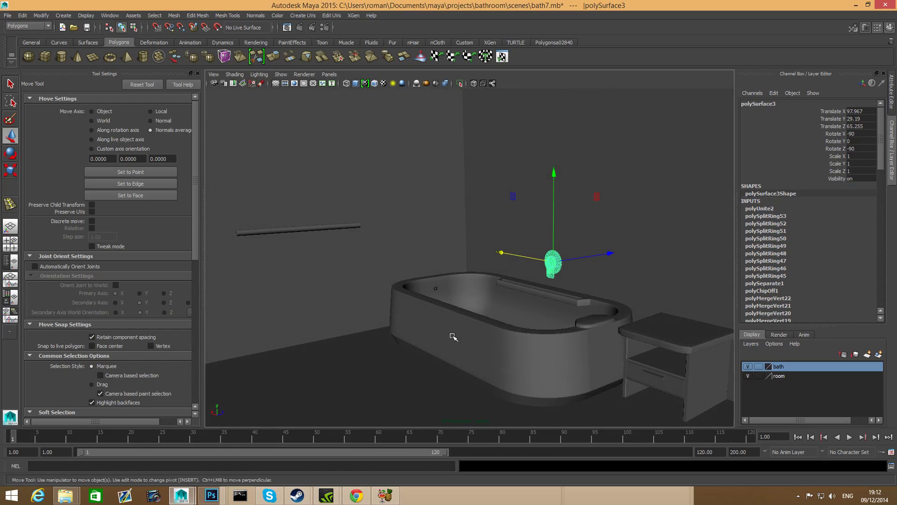